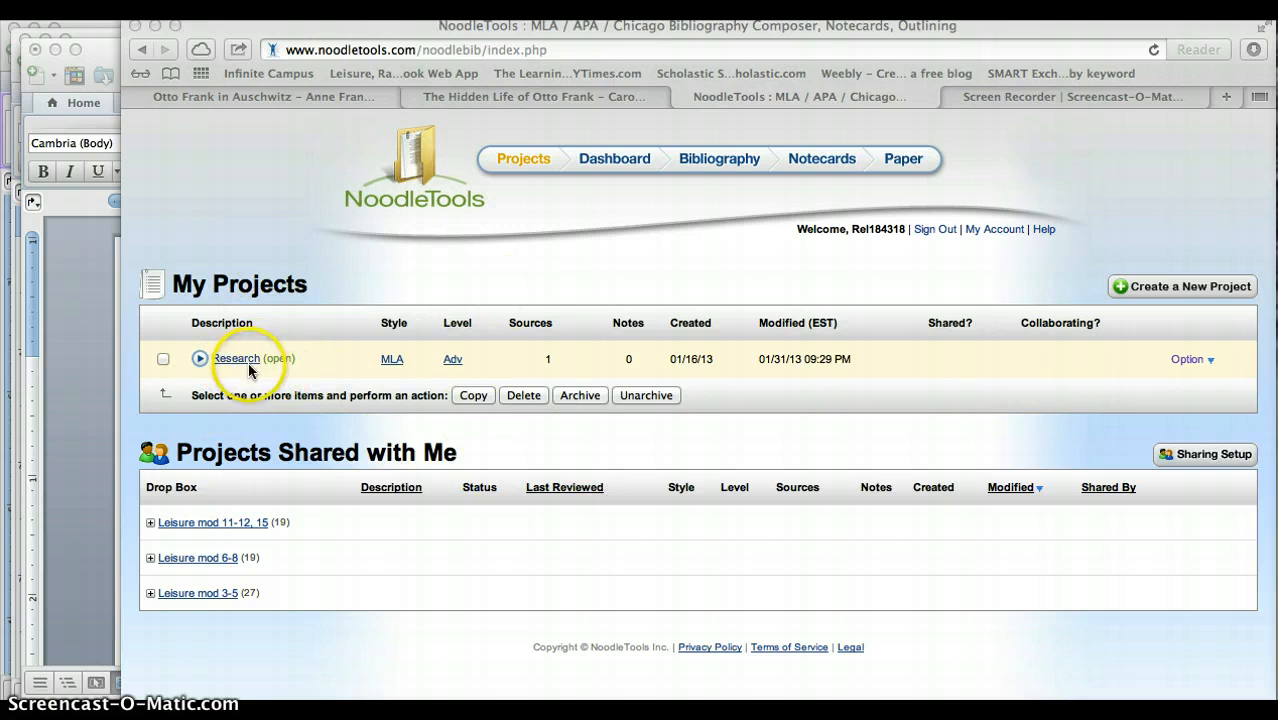
Open the Research project's dashboard and review its research question.
{"action": "left_click", "coordinate": [246, 360]}
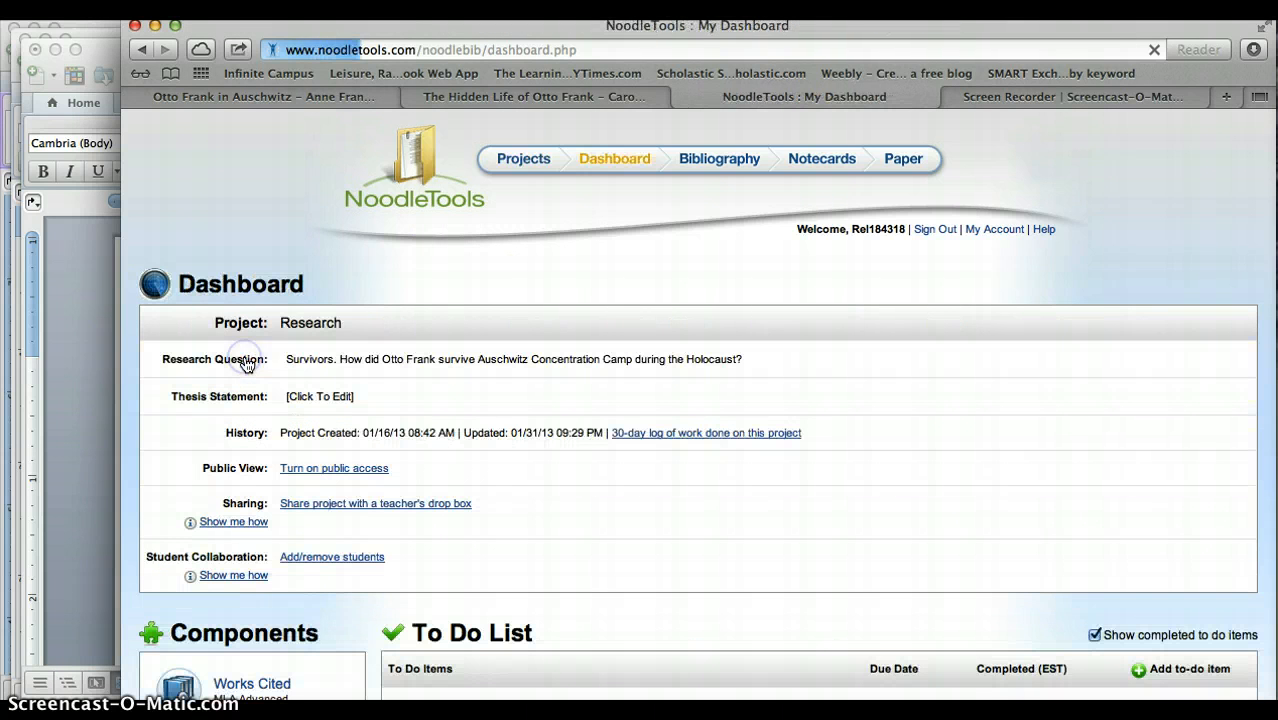
{"action": "left_click", "coordinate": [330, 359]}
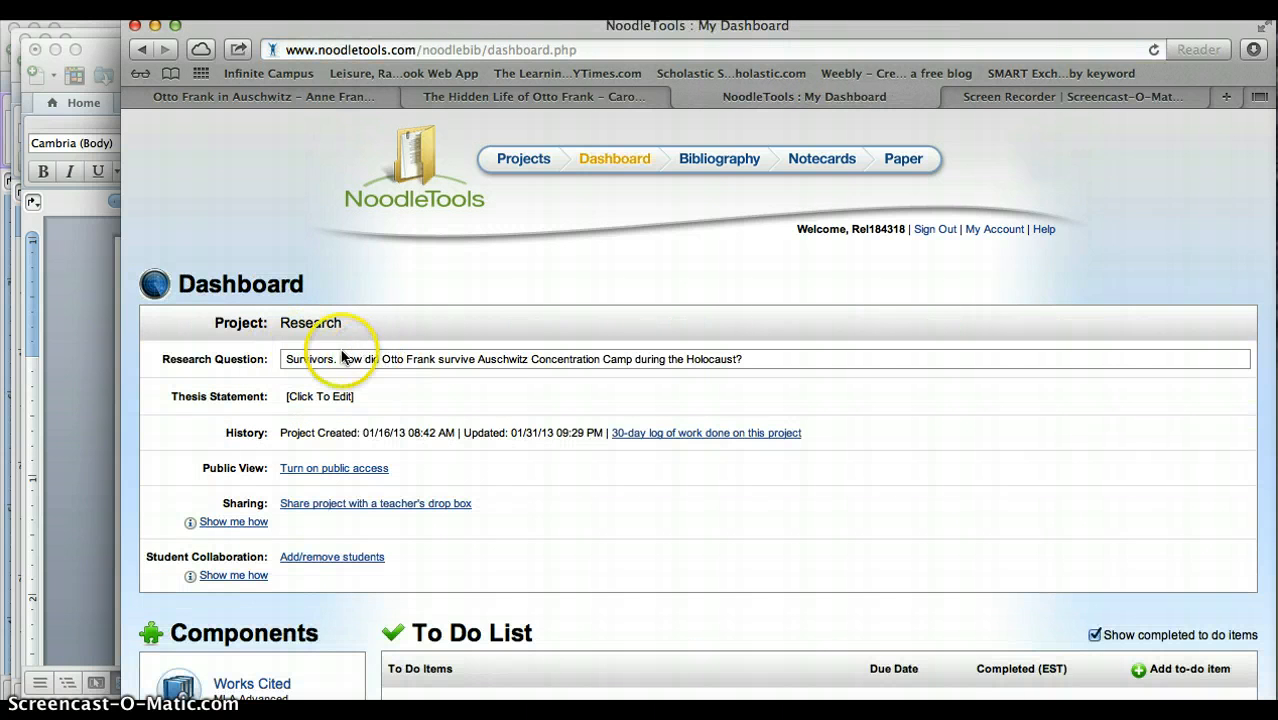
{"action": "left_click", "coordinate": [749, 373]}
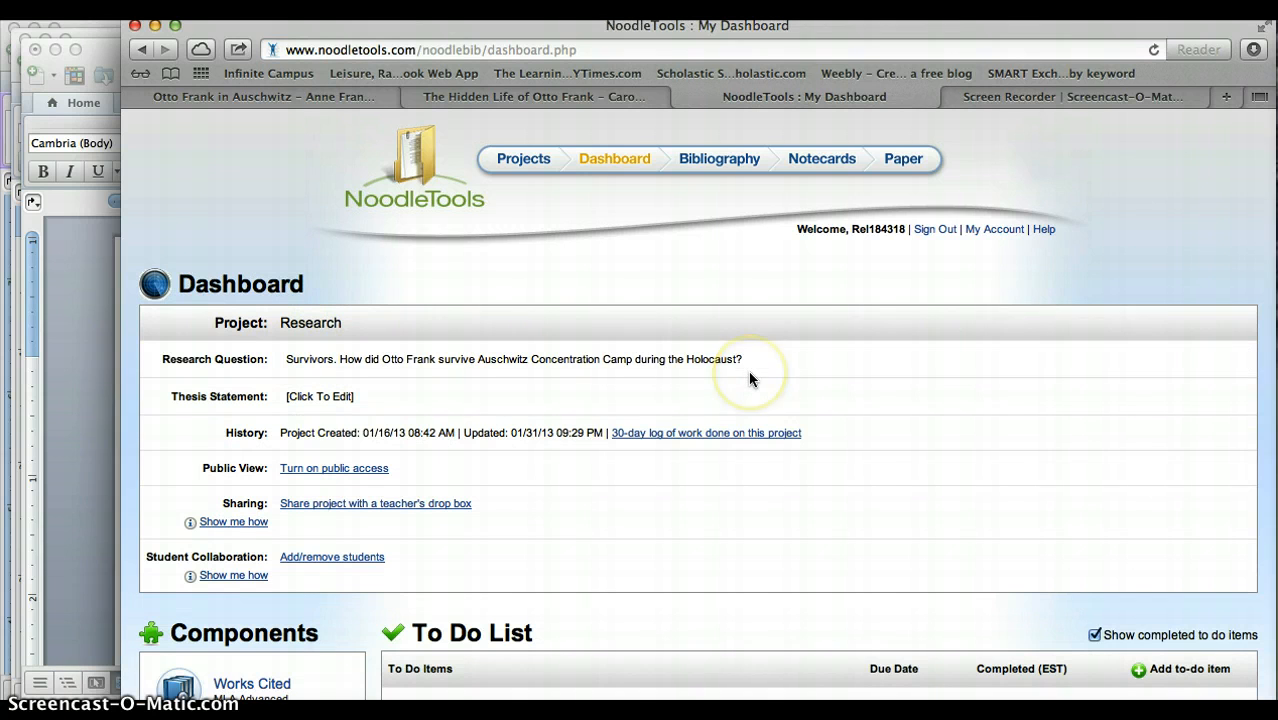
{"action": "left_click", "coordinate": [562, 497]}
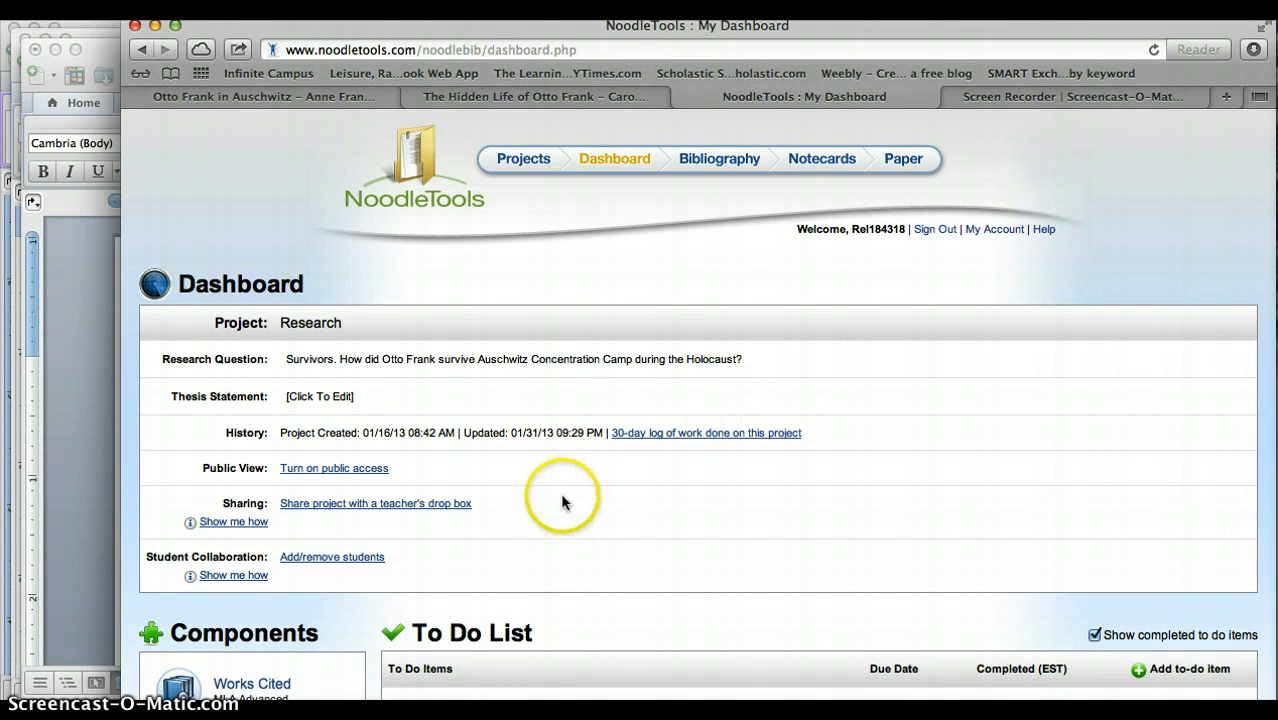
Open the Research project's Works Cited component to view its citations.
{"action": "scroll", "coordinate": [562, 502], "scroll_direction": "down", "scroll_amount": 3}
{"action": "scroll", "coordinate": [562, 502], "scroll_direction": "down", "scroll_amount": 3}
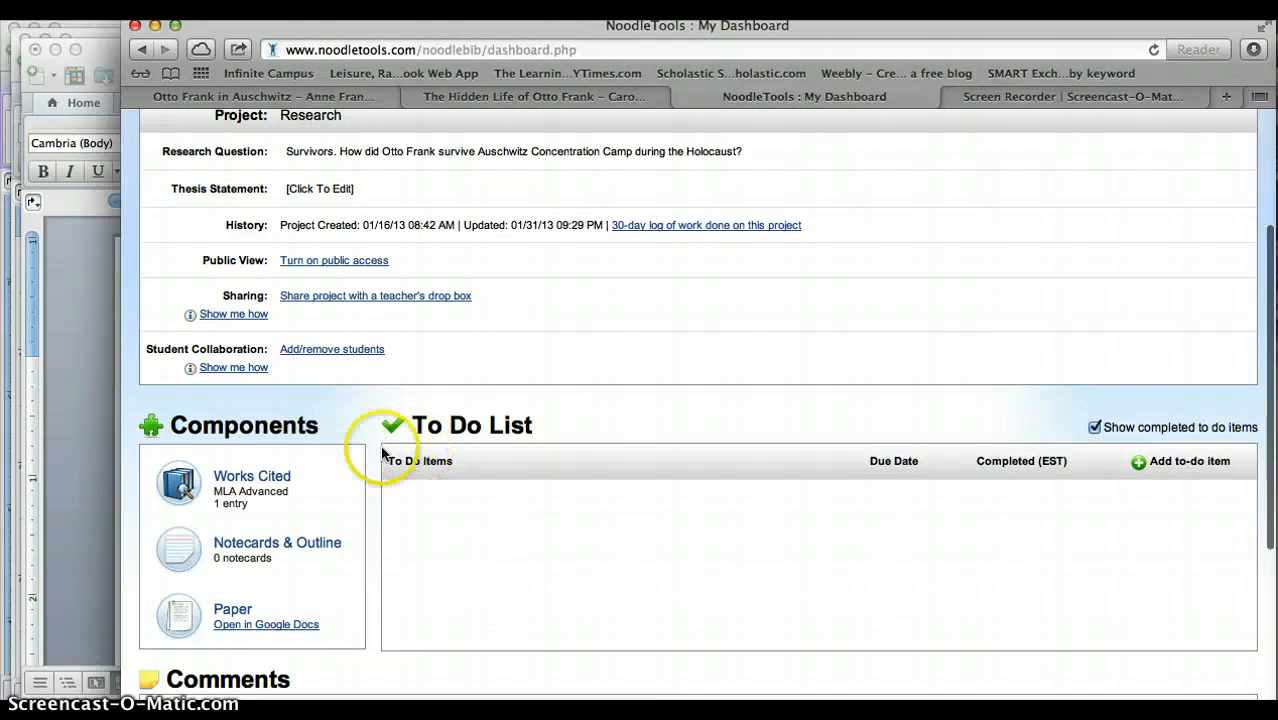
{"action": "left_click", "coordinate": [278, 476]}
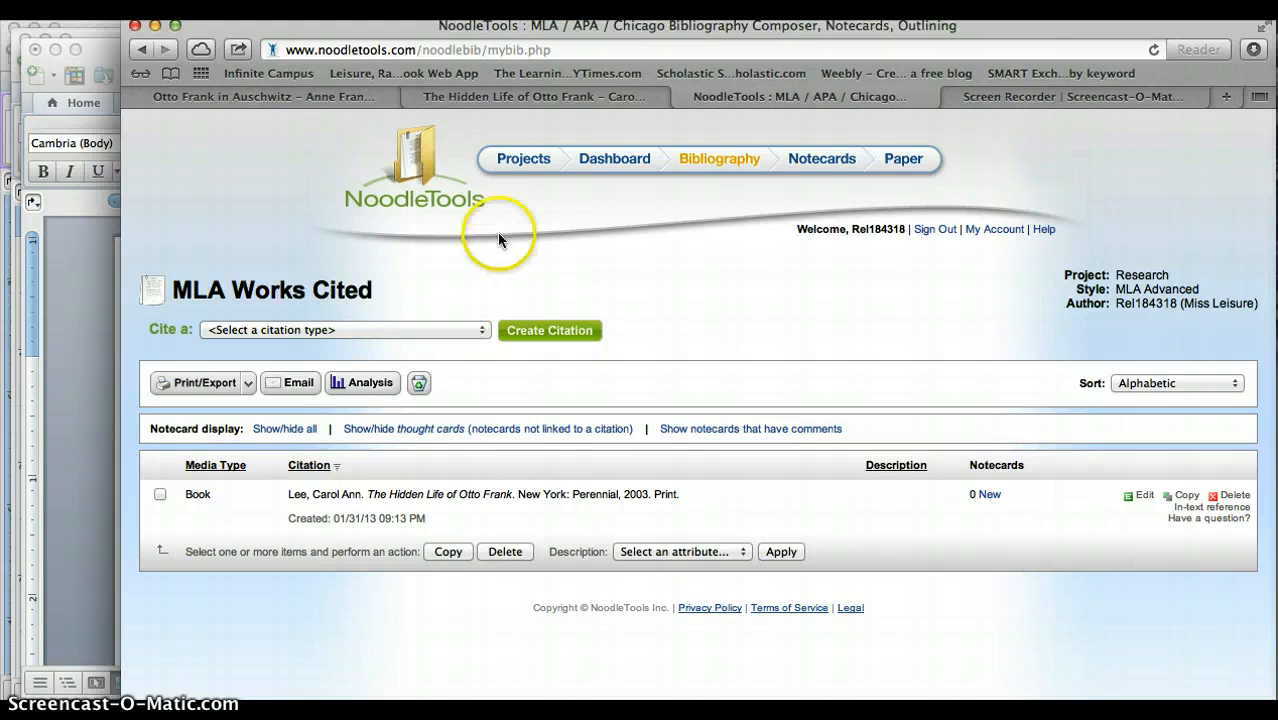
Return to the project dashboard and review the Components, To Do List and Comments sections.
{"action": "left_click", "coordinate": [592, 170]}
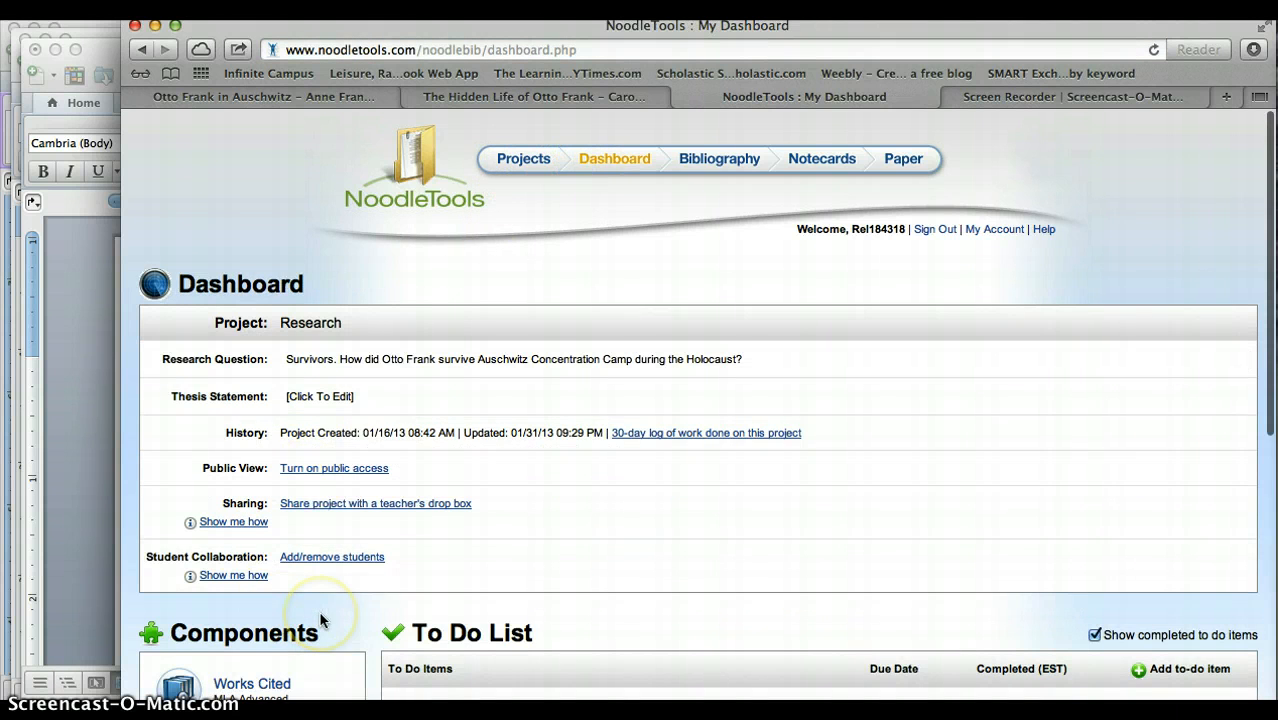
{"action": "scroll", "coordinate": [320, 620], "scroll_direction": "down", "scroll_amount": 8}
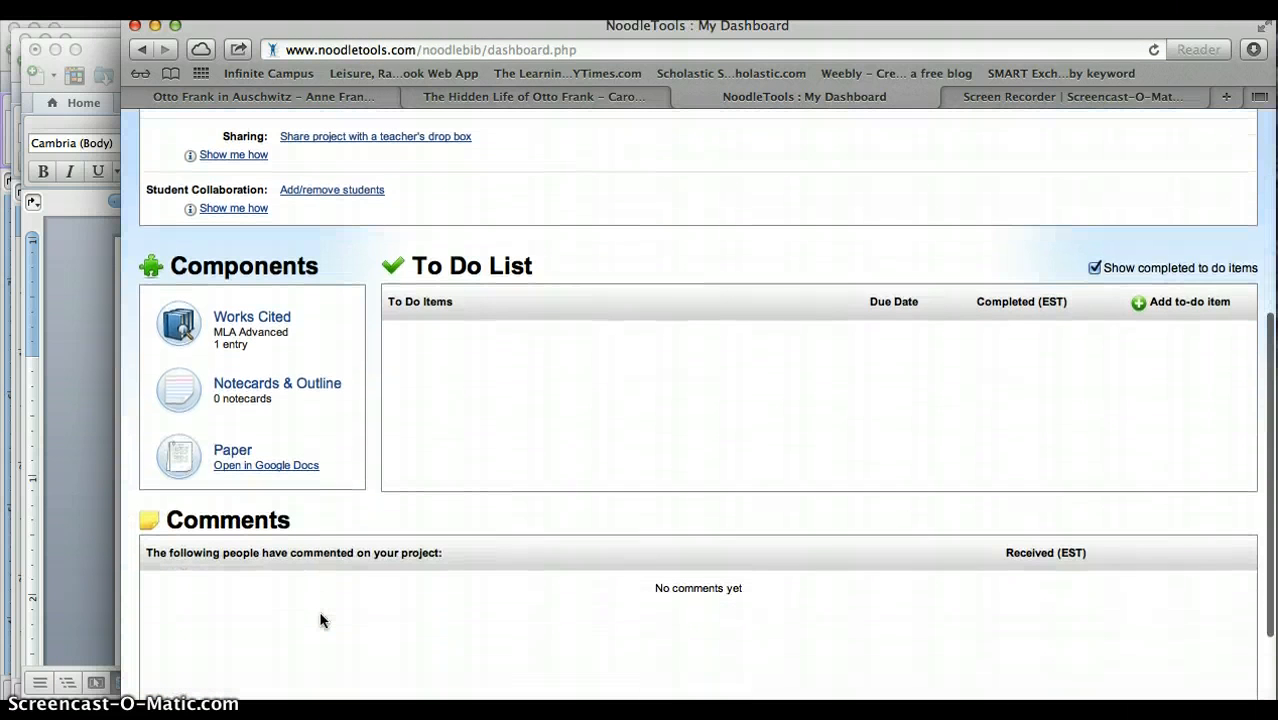
{"action": "scroll", "coordinate": [320, 620], "scroll_direction": "up", "scroll_amount": 2}
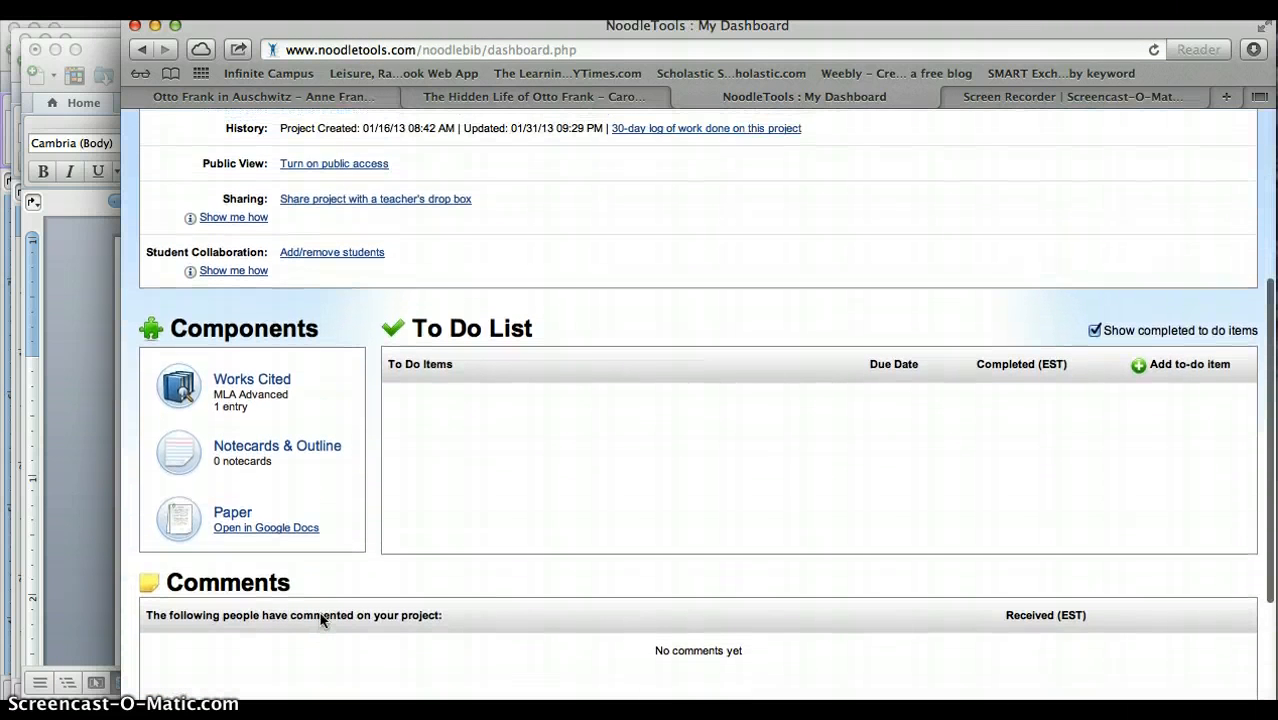
Switch to Word and minimize Research Steps.docx and Document5 to review the outline in CEE step down oragnizer.docx.
{"action": "left_click", "coordinate": [75, 427]}
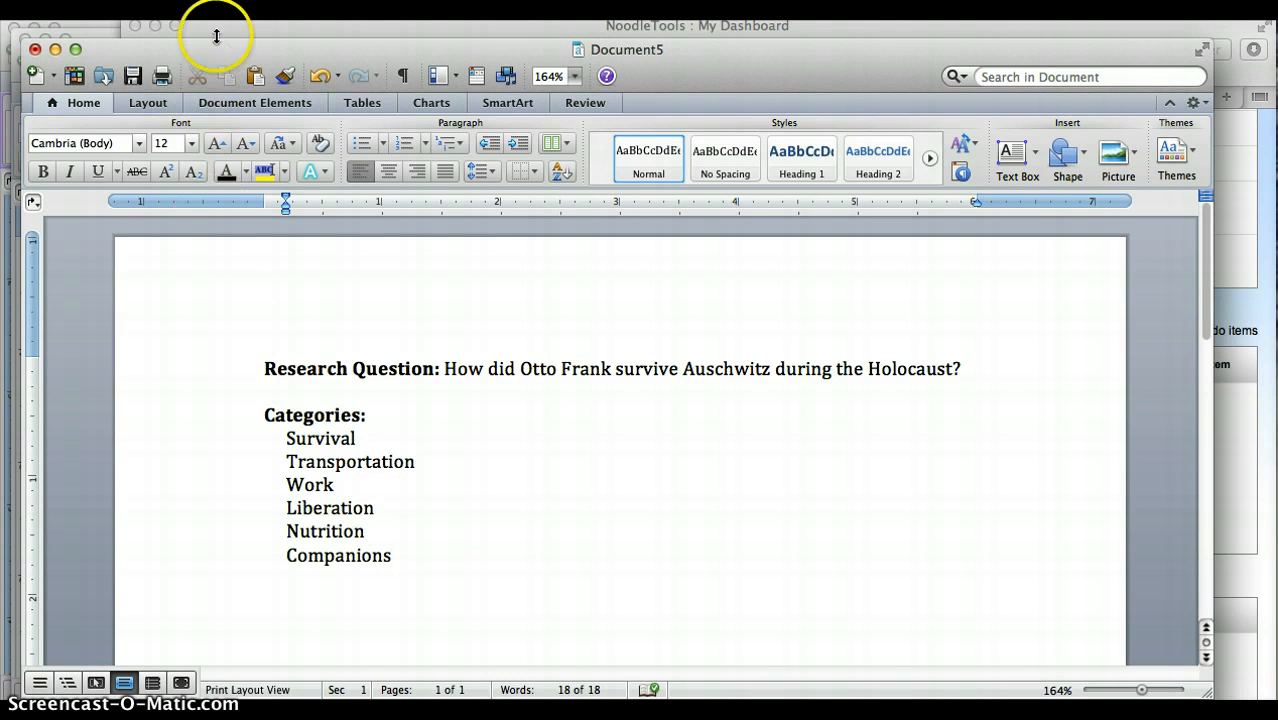
{"action": "left_click", "coordinate": [100, 37]}
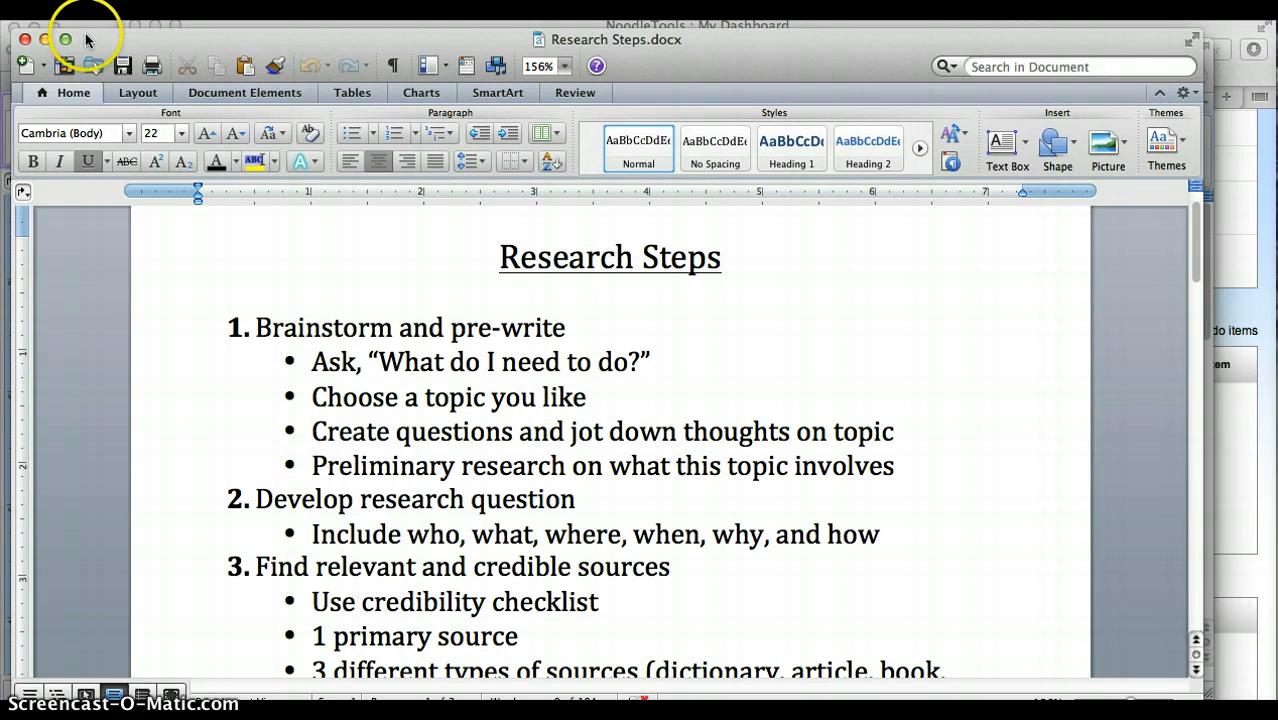
{"action": "left_click", "coordinate": [24, 39]}
{"action": "left_click", "coordinate": [56, 49]}
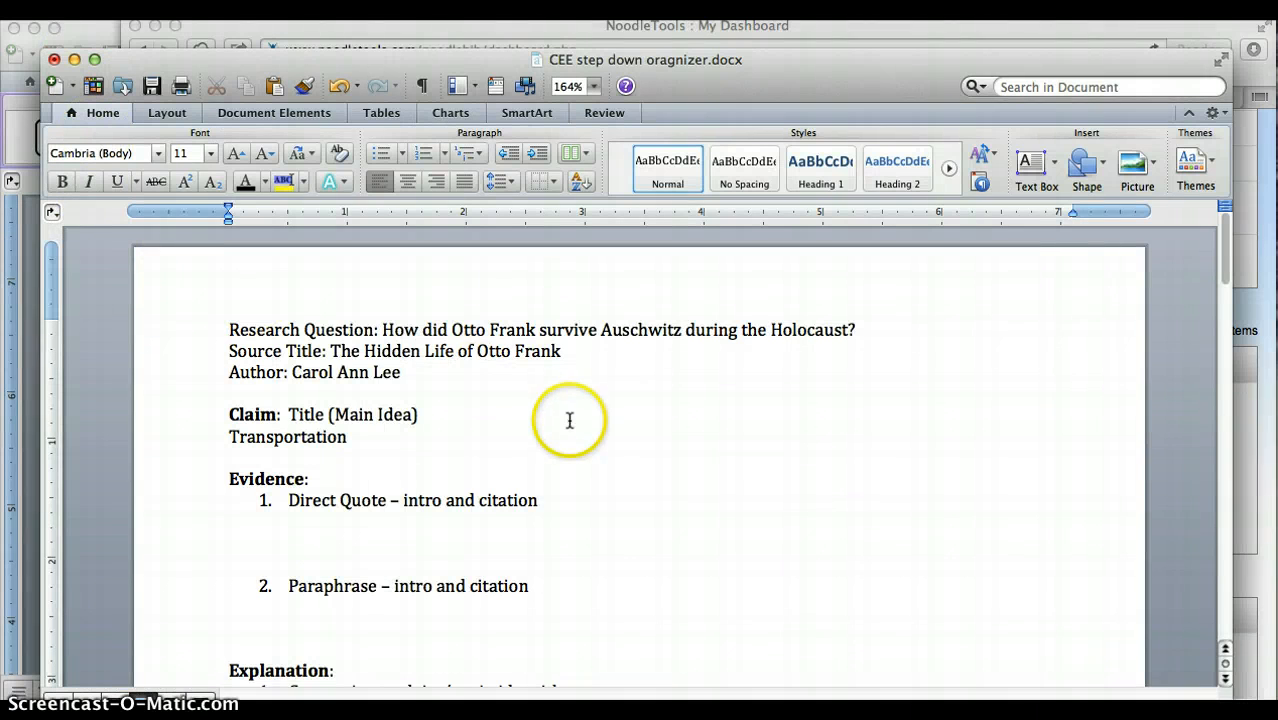
{"action": "scroll", "coordinate": [638, 456], "scroll_direction": "down", "scroll_amount": 1}
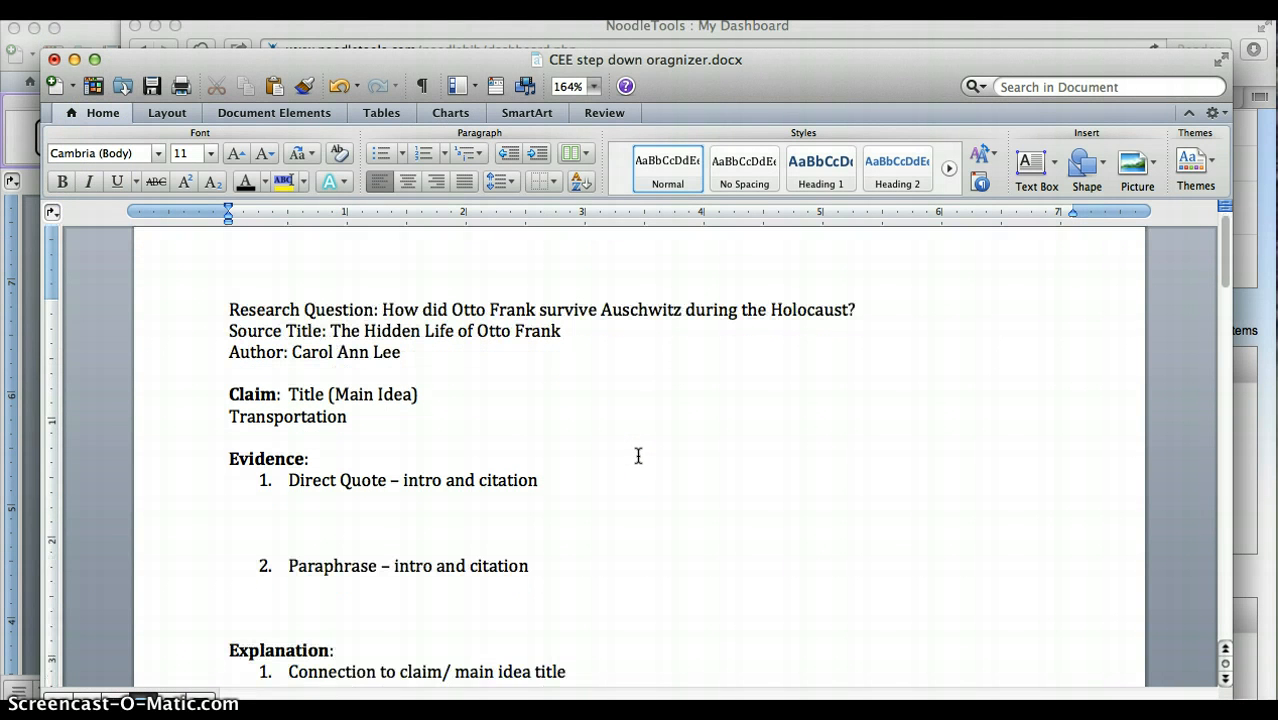
{"action": "scroll", "coordinate": [638, 456], "scroll_direction": "down", "scroll_amount": 2}
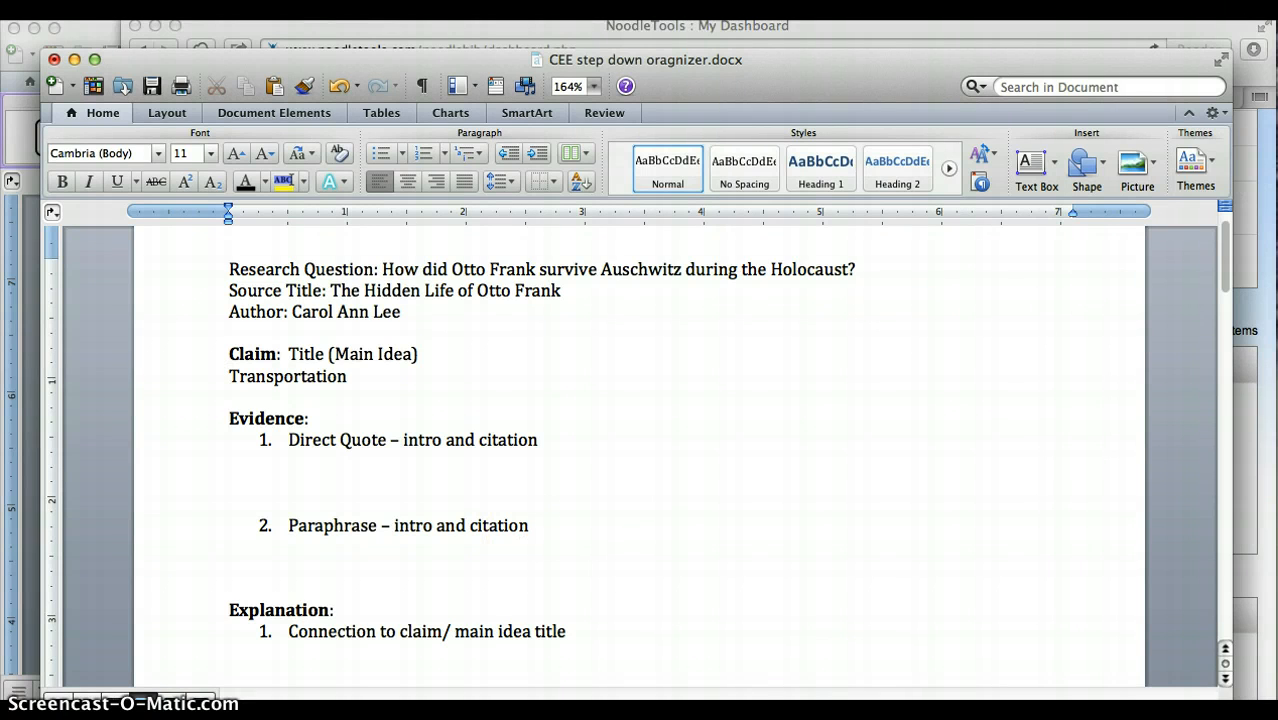
Restore Research Steps.docx and highlight the "Read and search for most important information" and "CEE" bullets under Take notes.
{"action": "left_click", "coordinate": [989, 715]}
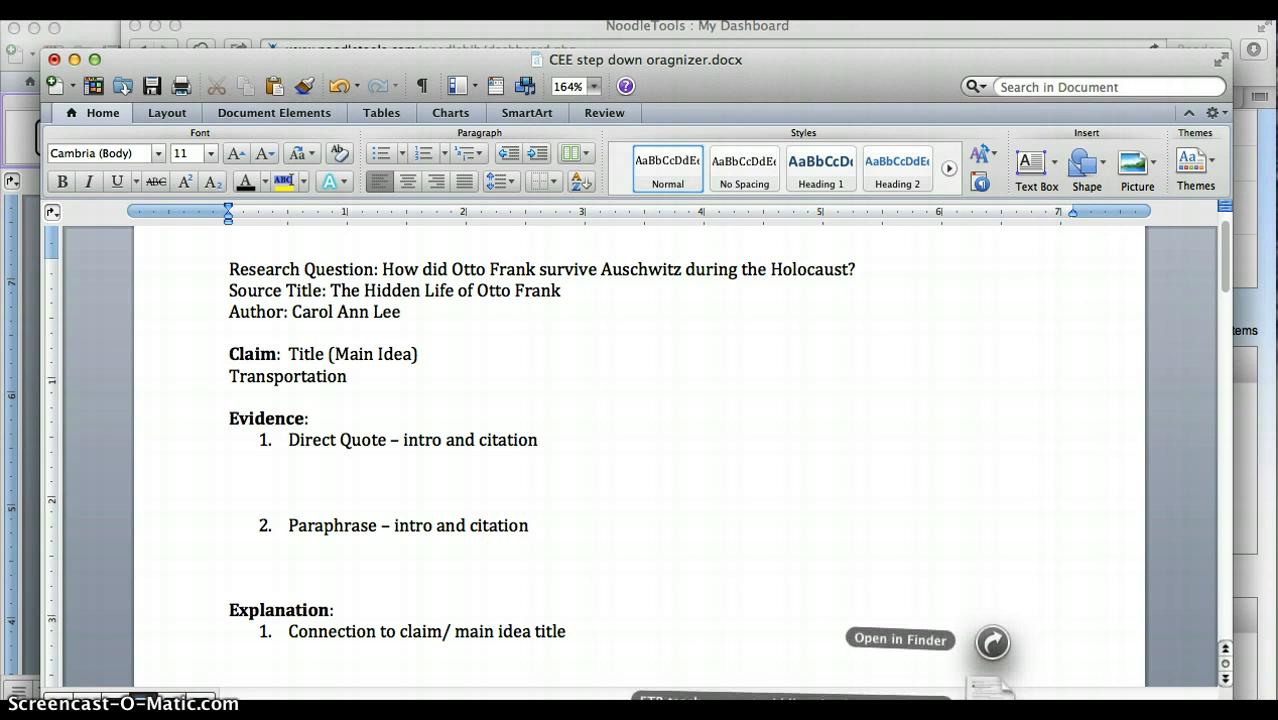
{"action": "left_click", "coordinate": [1098, 715]}
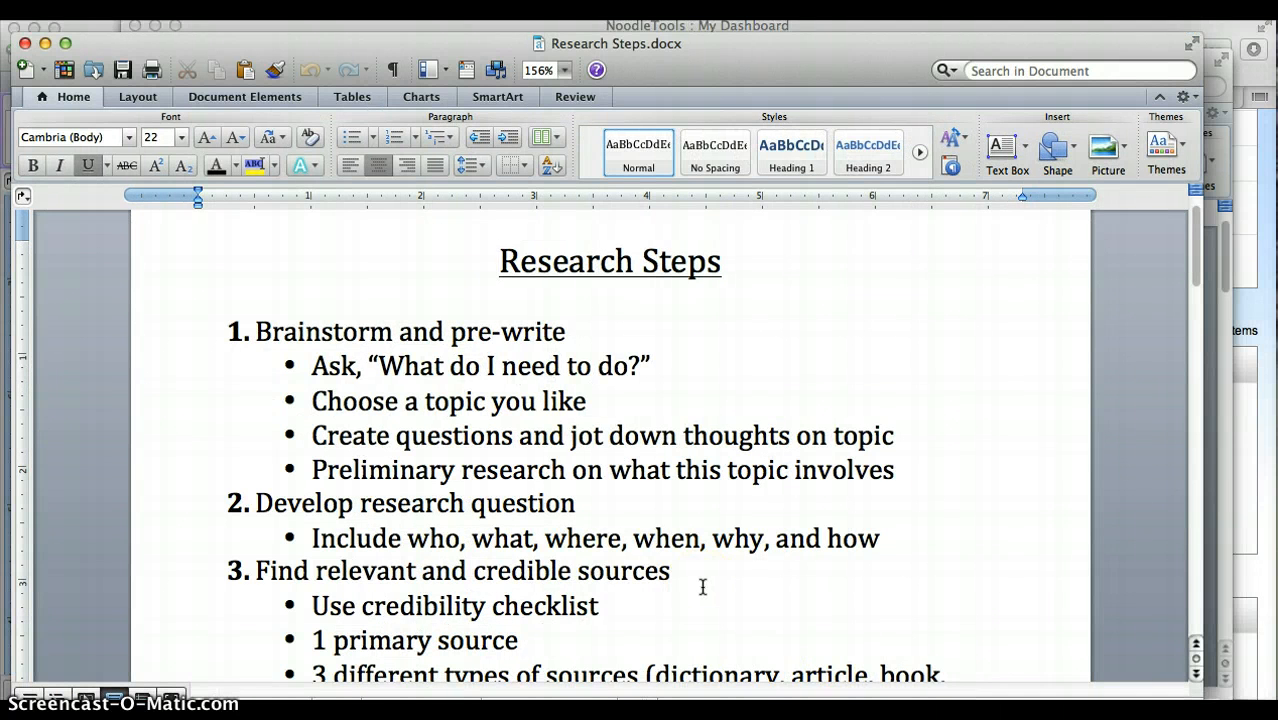
{"action": "scroll", "coordinate": [703, 587], "scroll_direction": "down", "scroll_amount": 10}
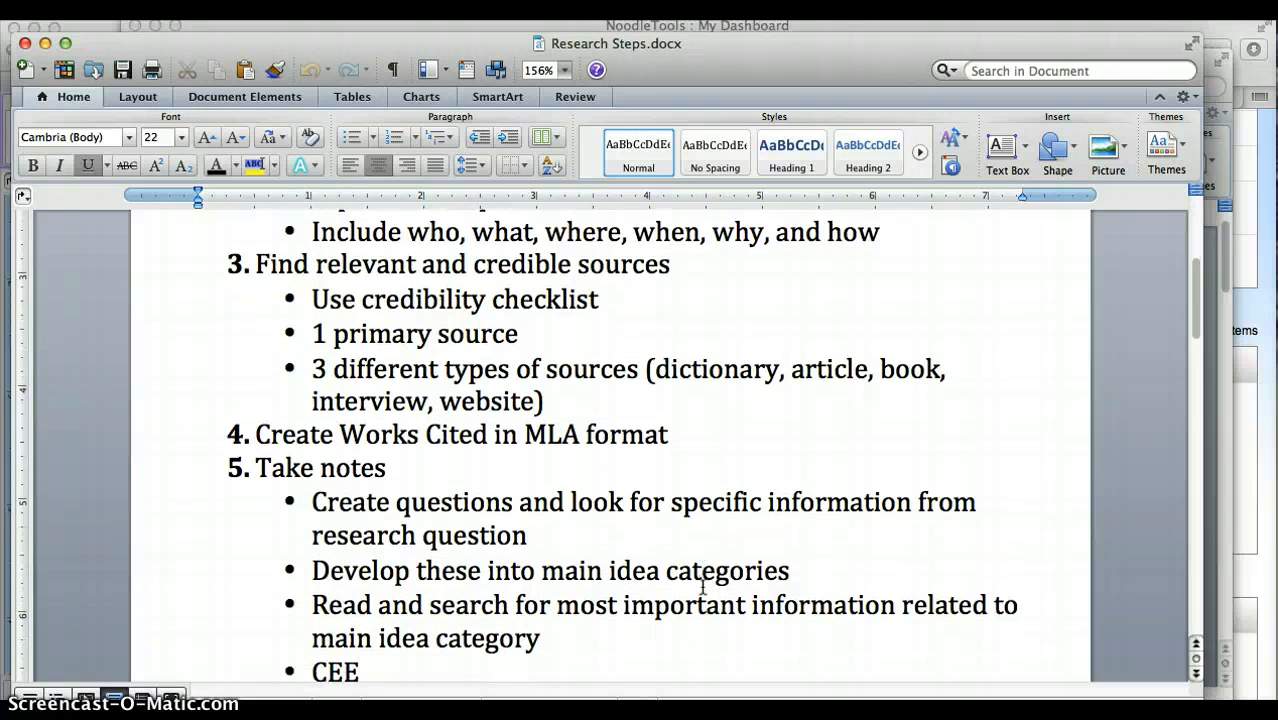
{"action": "scroll", "coordinate": [703, 587], "scroll_direction": "down", "scroll_amount": 4}
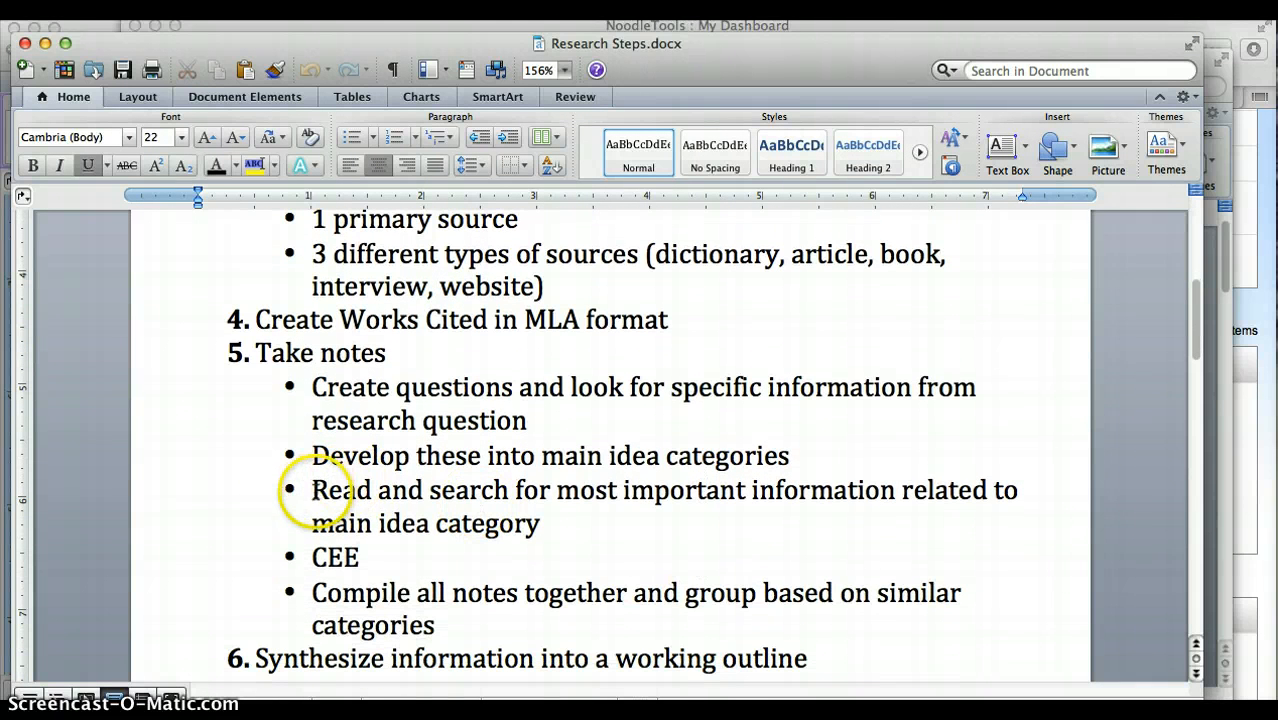
{"action": "left_click_drag", "start_coordinate": [313, 490], "coordinate": [516, 540]}
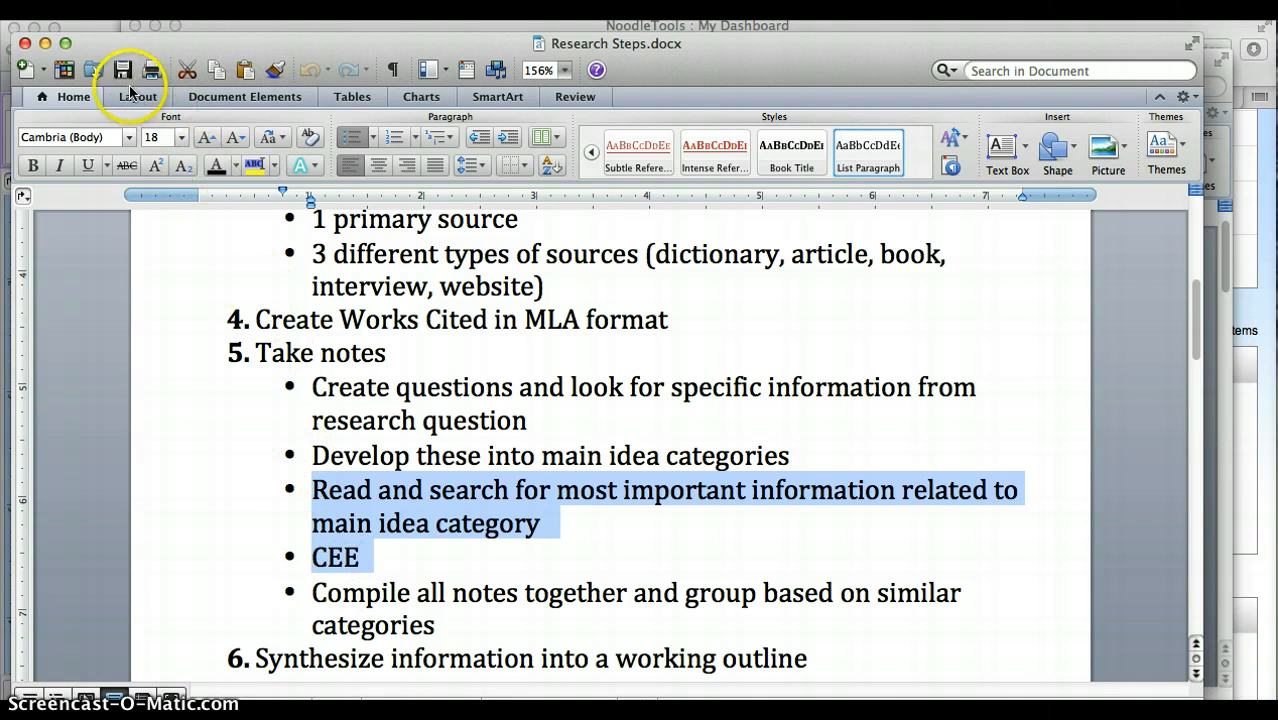
Bring CEE graphic organizer for notetaking.docx forward and review its source details and claim section.
{"action": "left_click", "coordinate": [87, 25]}
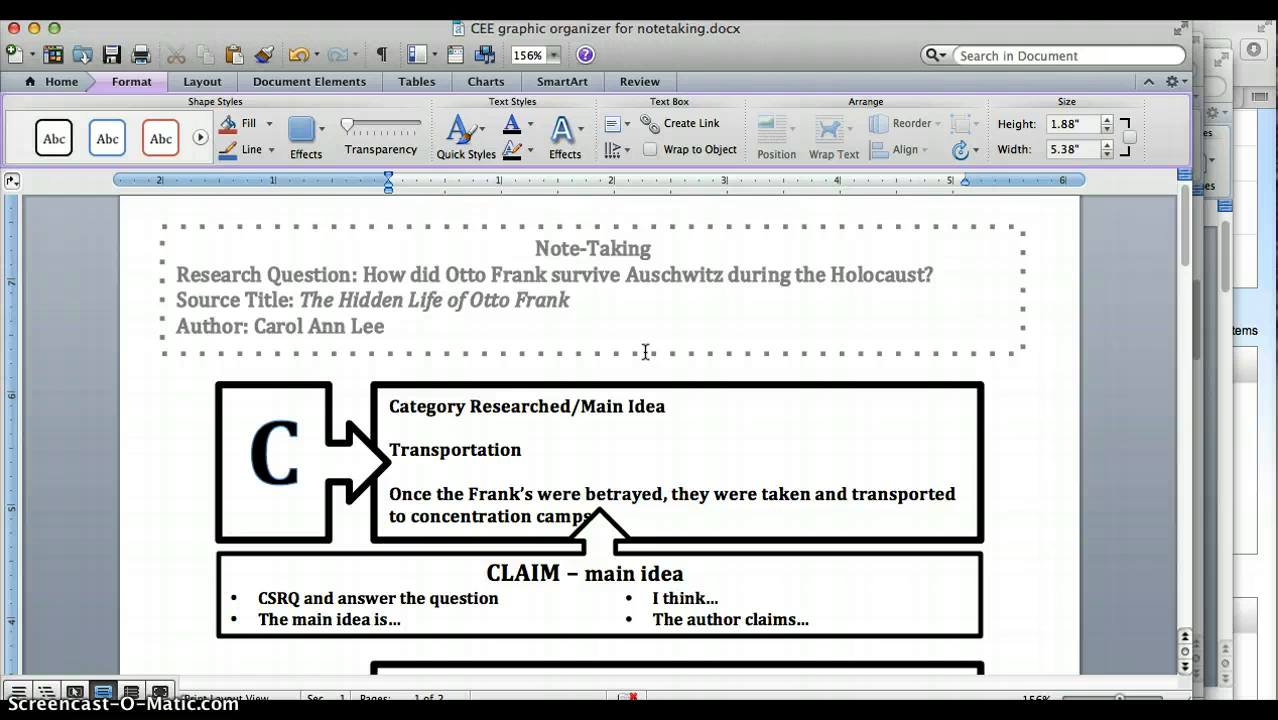
{"action": "scroll", "coordinate": [645, 352], "scroll_direction": "down", "scroll_amount": 1}
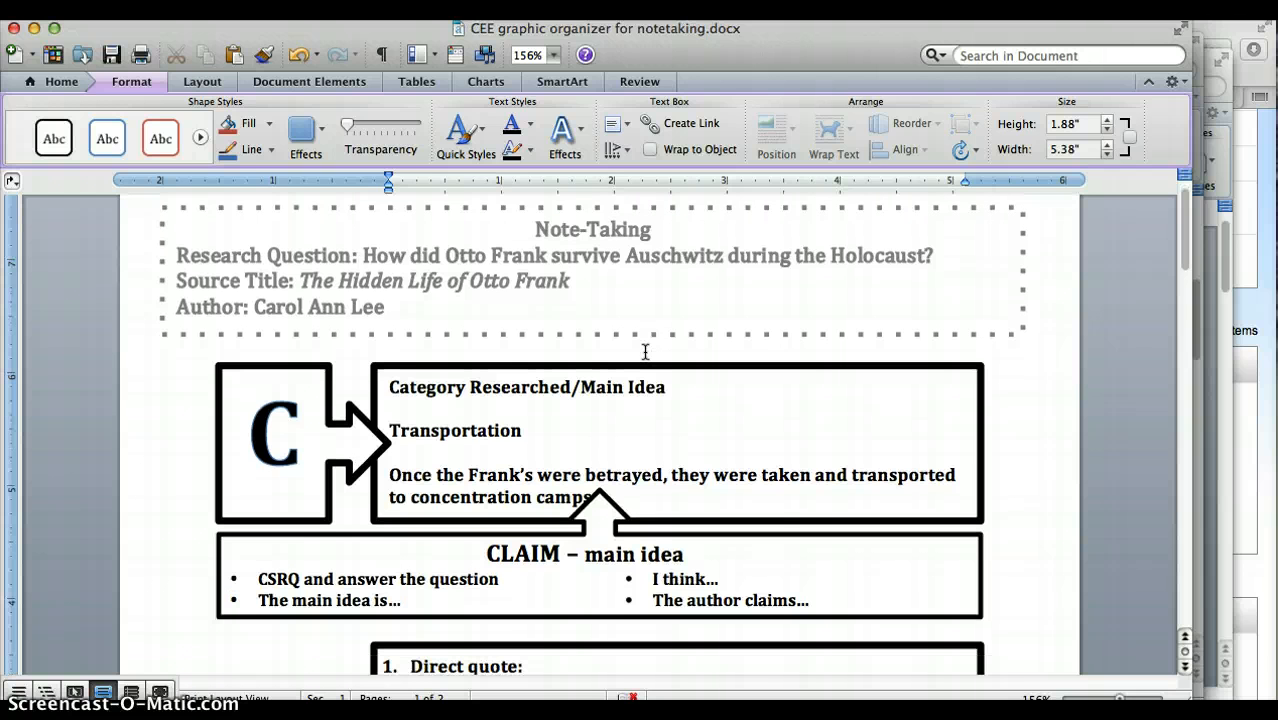
{"action": "scroll", "coordinate": [645, 352], "scroll_direction": "down", "scroll_amount": 5}
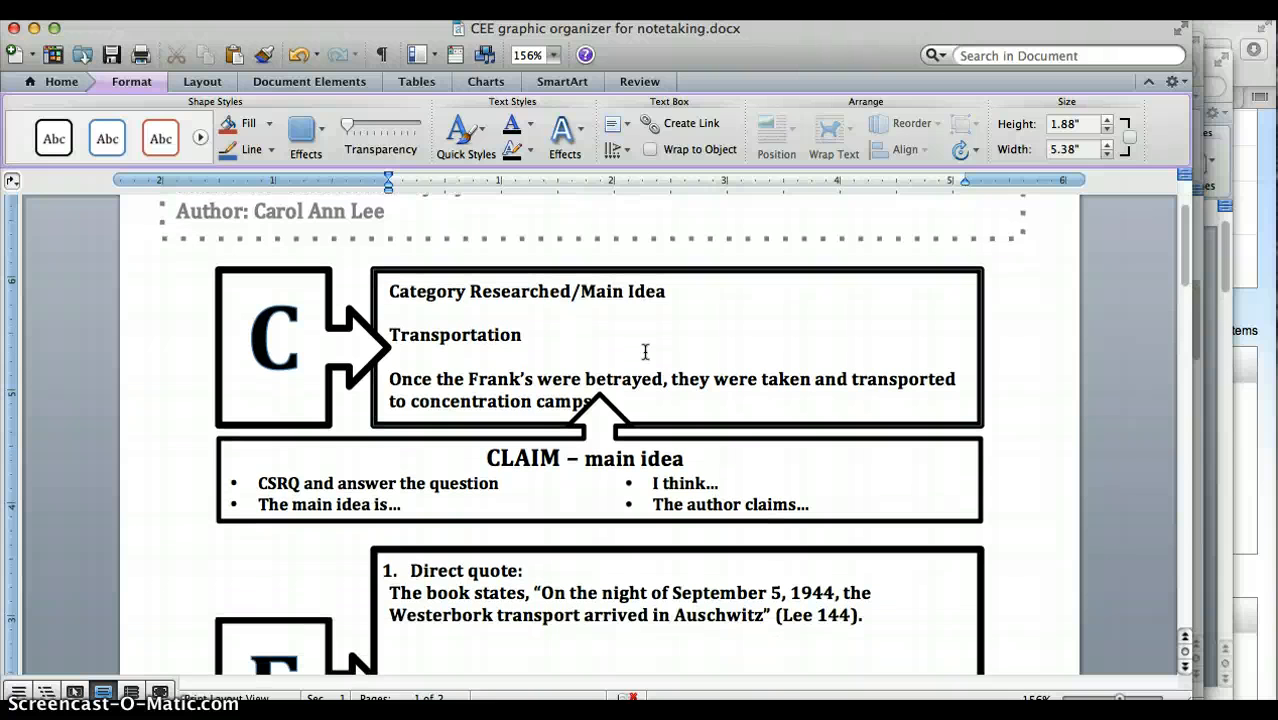
{"action": "scroll", "coordinate": [645, 352], "scroll_direction": "down", "scroll_amount": 1}
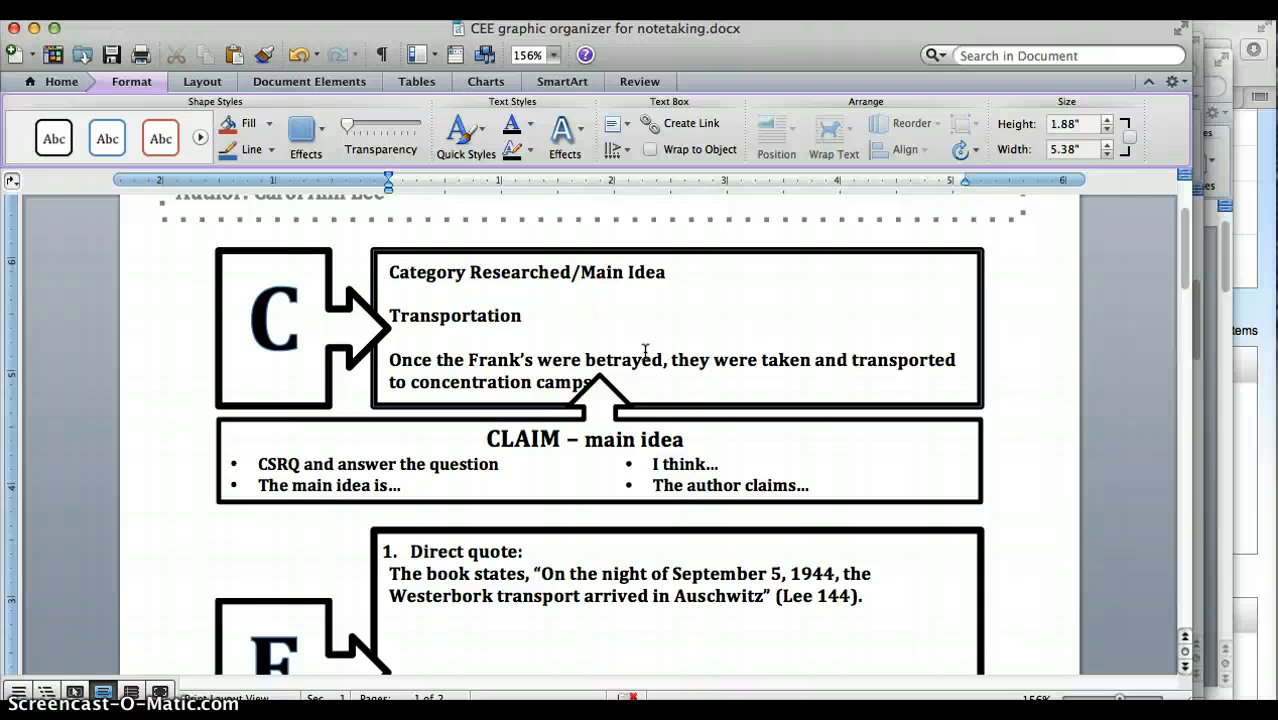
Move the Category Researched/Main Idea text box slightly upward, clear of the claim arrow beneath it.
{"action": "left_click", "coordinate": [567, 331]}
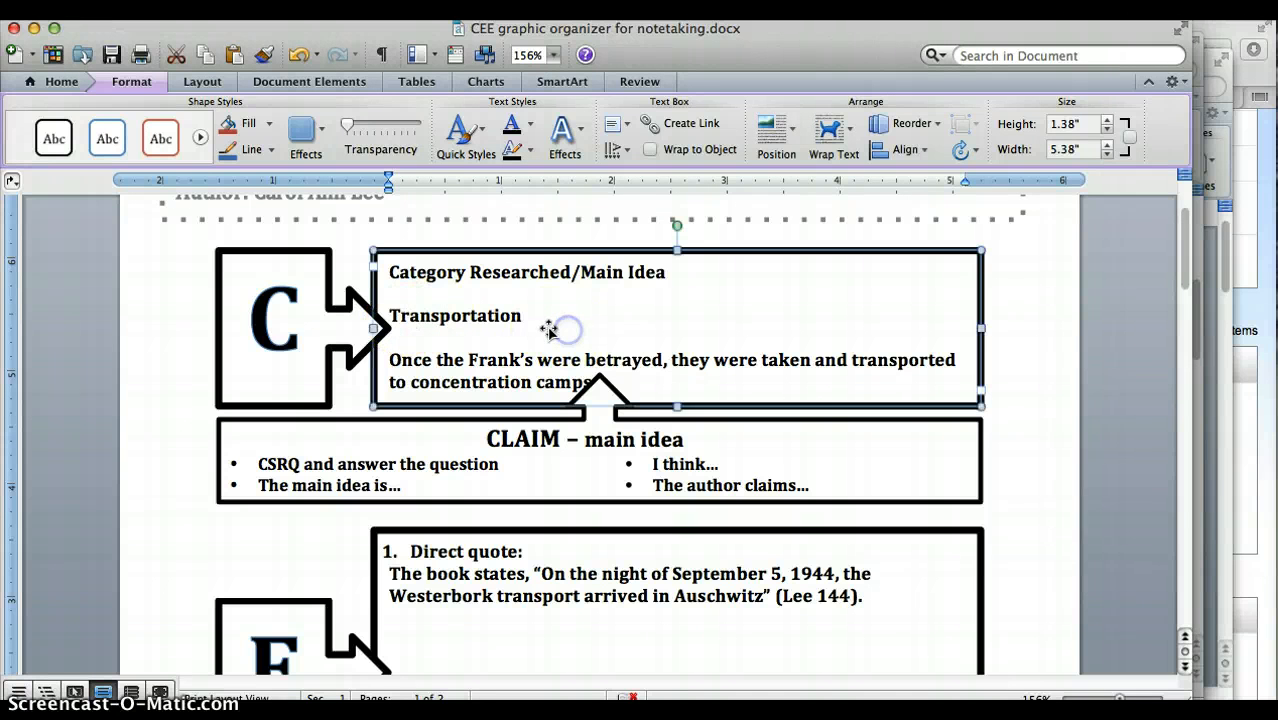
{"action": "left_click_drag", "start_coordinate": [528, 323], "coordinate": [523, 316]}
{"action": "left_click", "coordinate": [550, 321]}
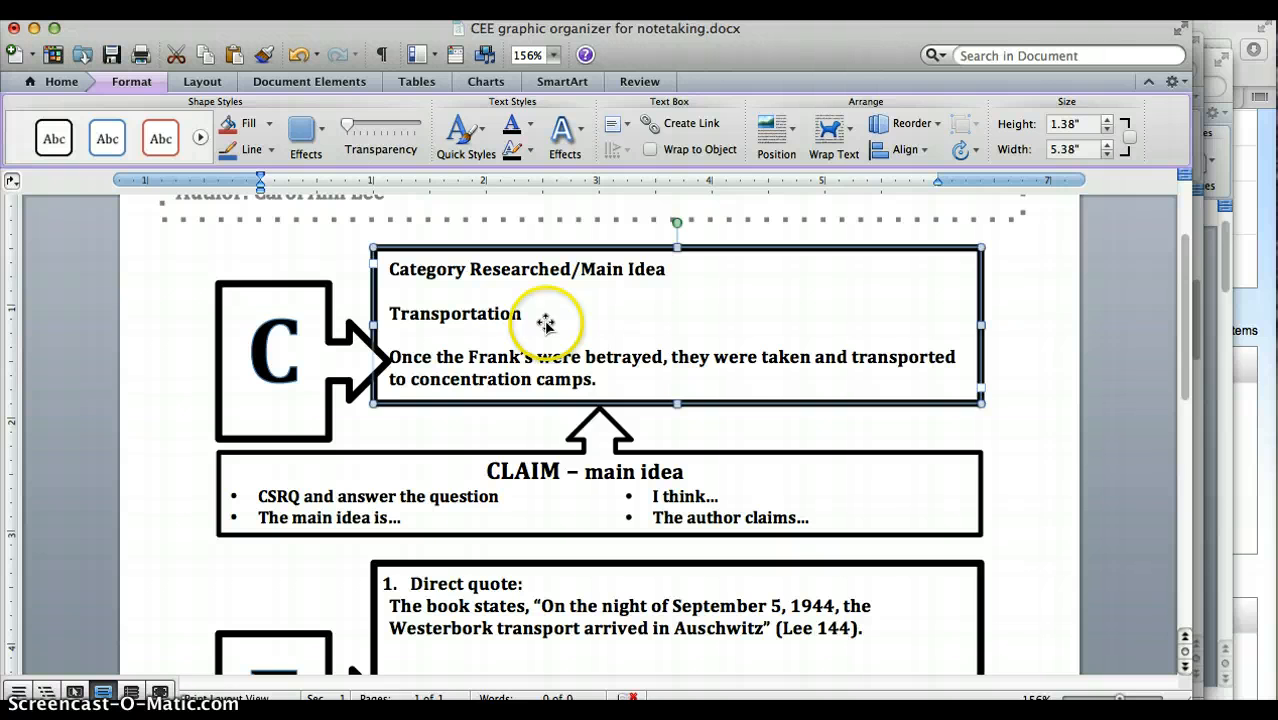
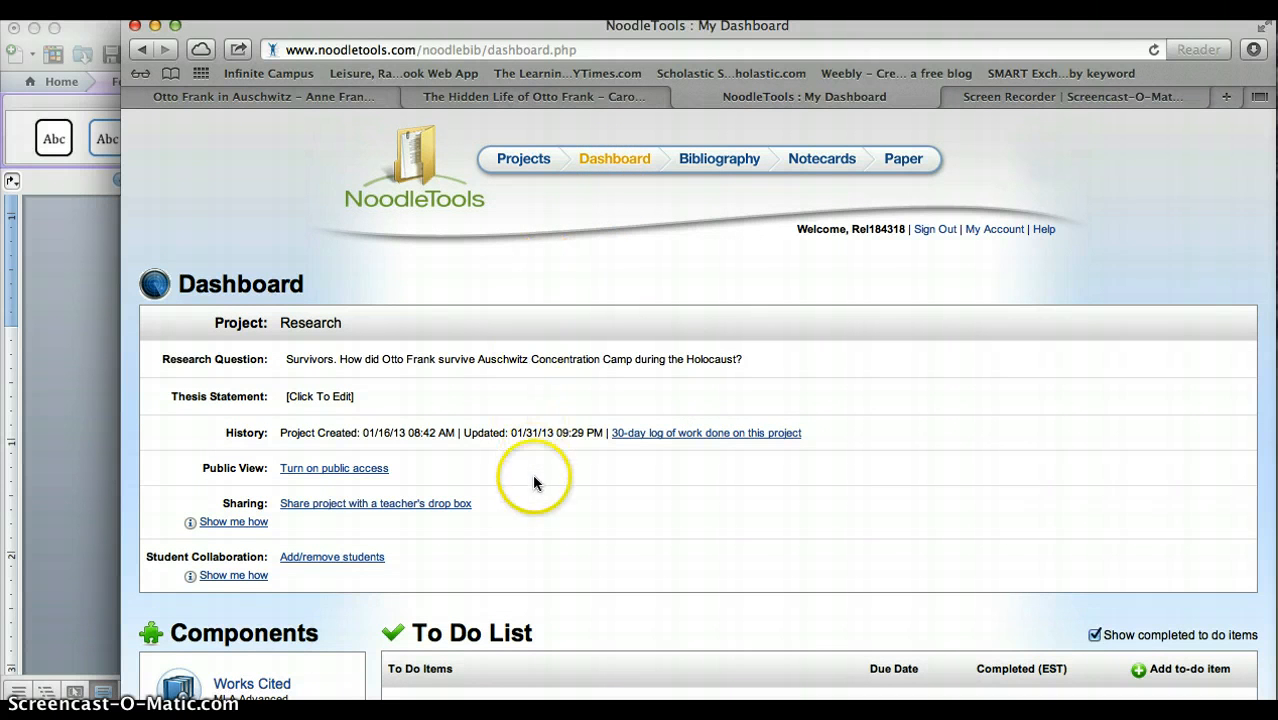
Open the Research project's Notecards & Outline component from the dashboard and start a new notecard.
{"action": "scroll", "coordinate": [337, 633], "scroll_direction": "down", "scroll_amount": 5}
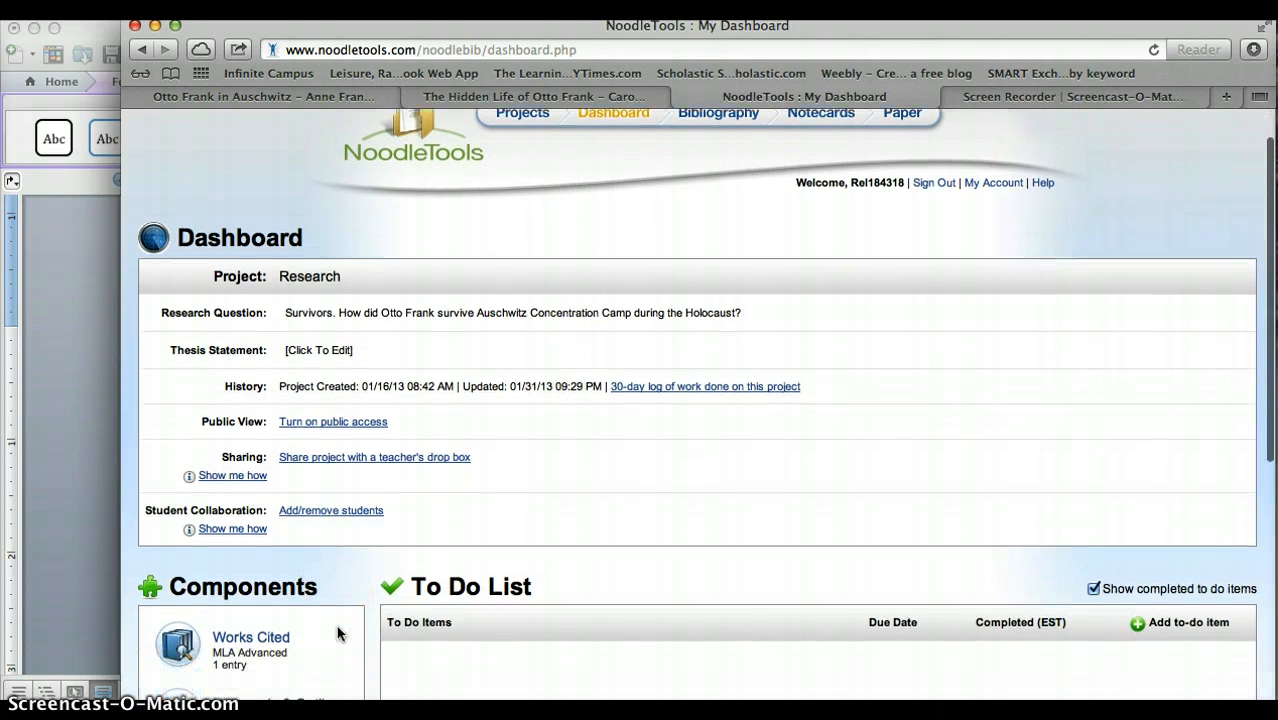
{"action": "scroll", "coordinate": [338, 633], "scroll_direction": "down", "scroll_amount": 5}
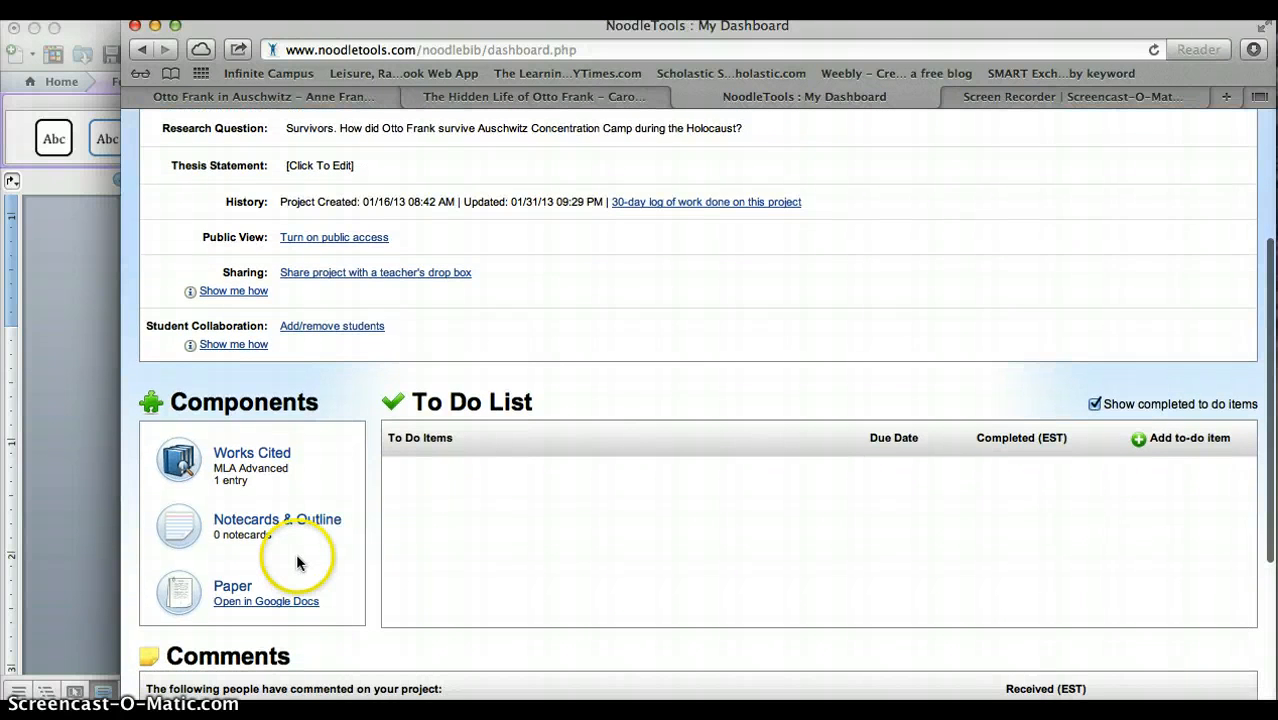
{"action": "left_click", "coordinate": [254, 528]}
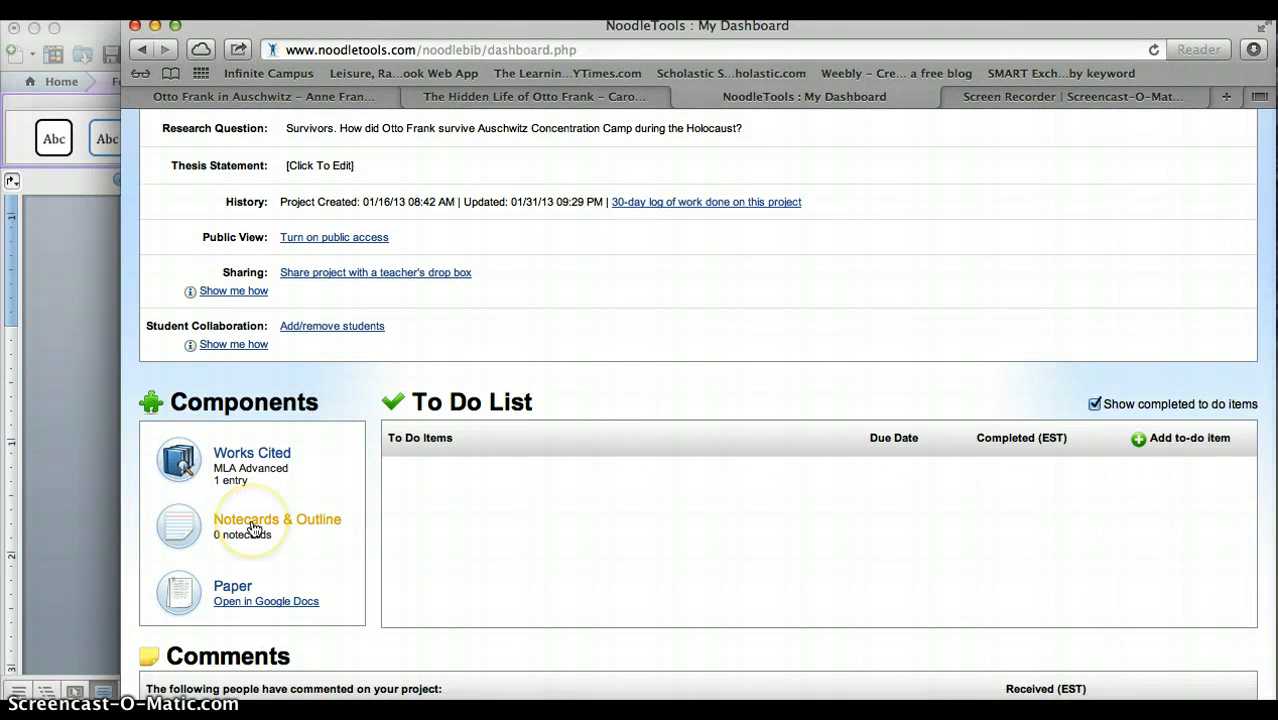
{"action": "left_click", "coordinate": [254, 528]}
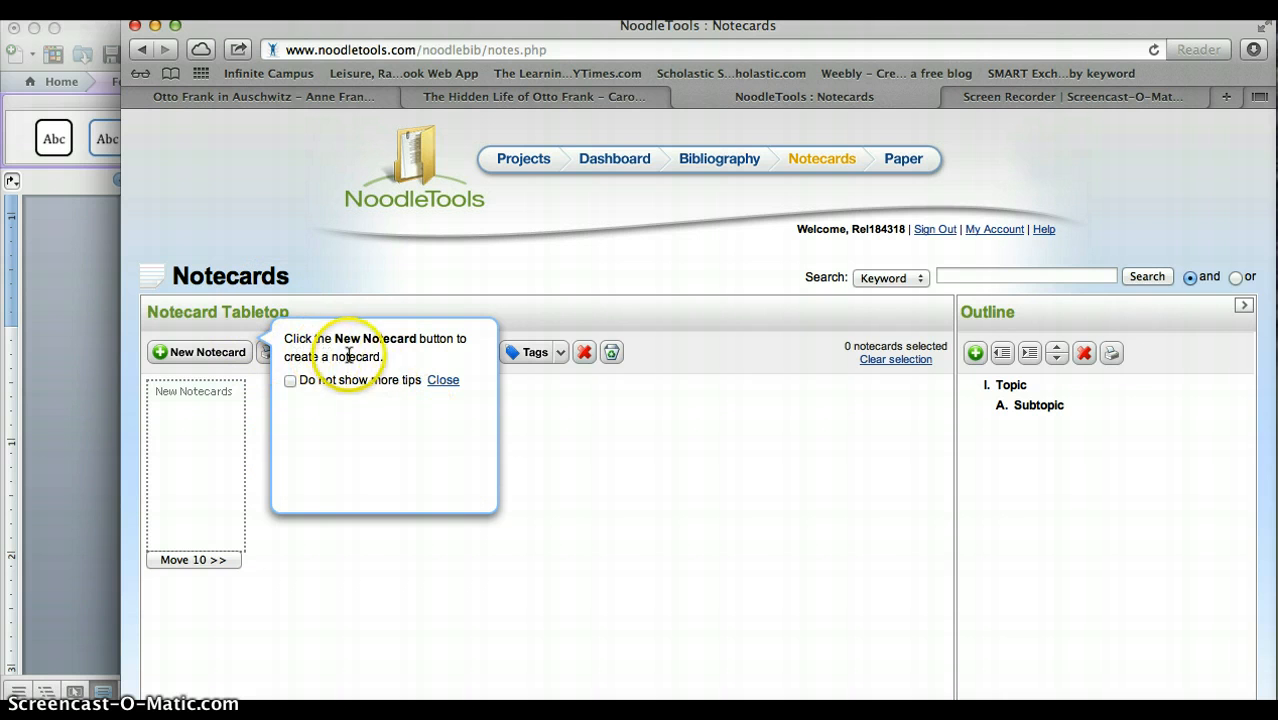
{"action": "left_click", "coordinate": [185, 355]}
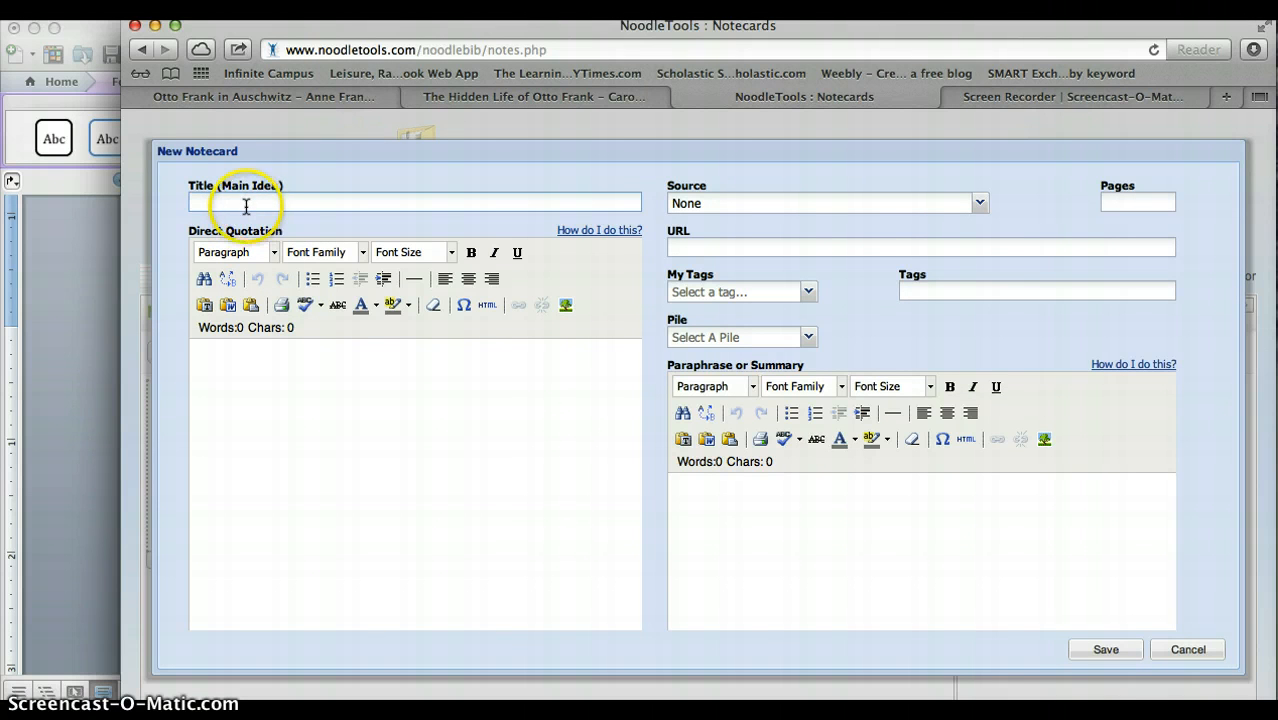
Check the category in the Word CEE organizer and title the new notecard "Transportation" in NoodleTools.
{"action": "left_click", "coordinate": [83, 322]}
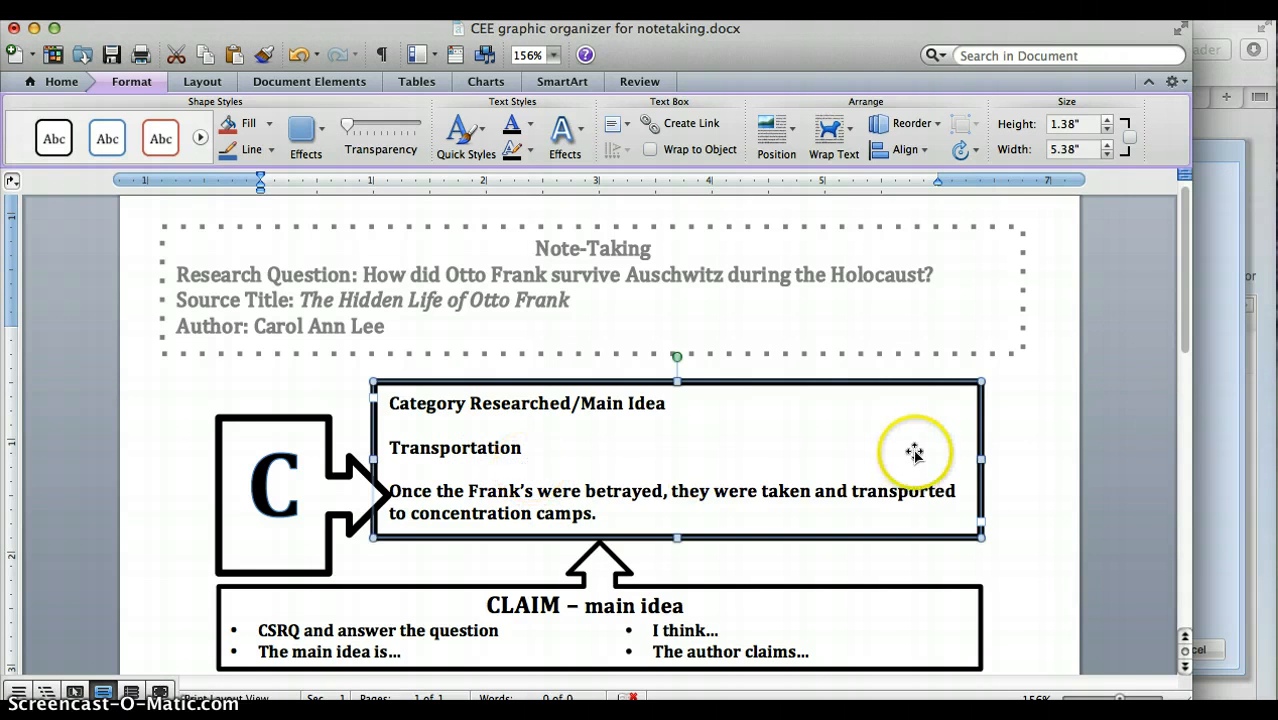
{"action": "left_click", "coordinate": [1213, 413]}
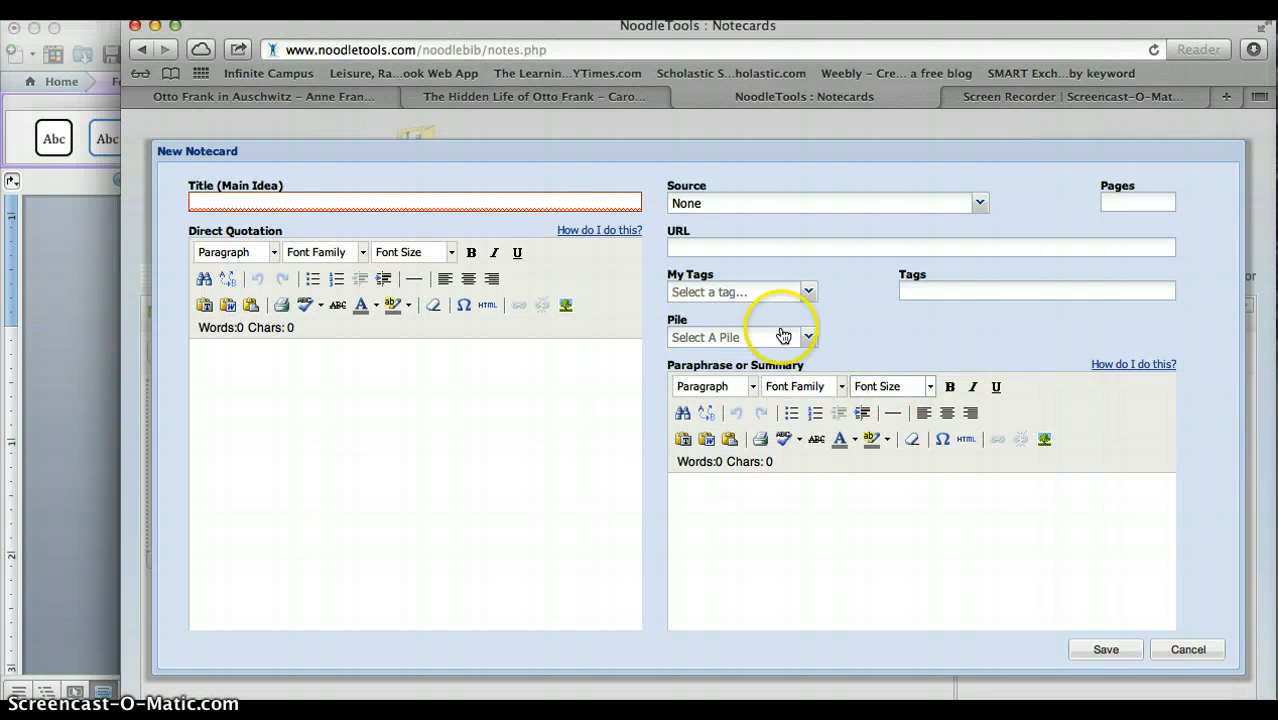
{"action": "type", "text": "Tr"}
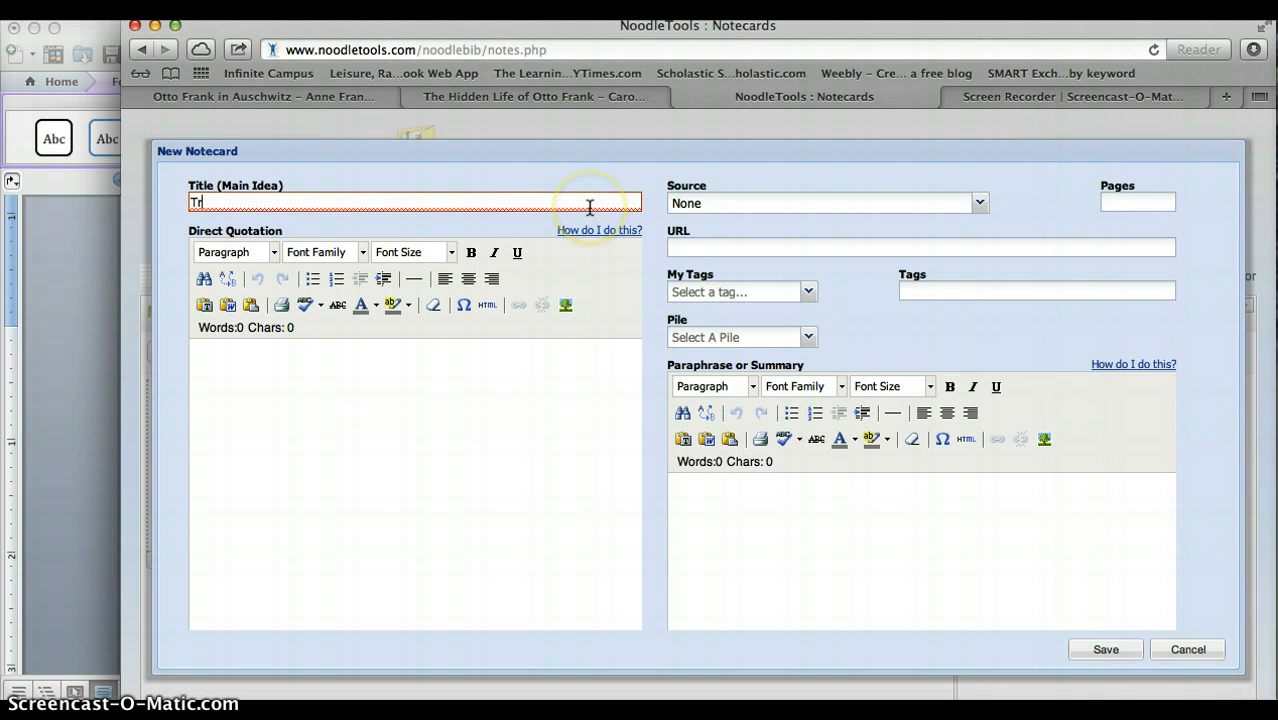
{"action": "type", "text": "ansportation"}
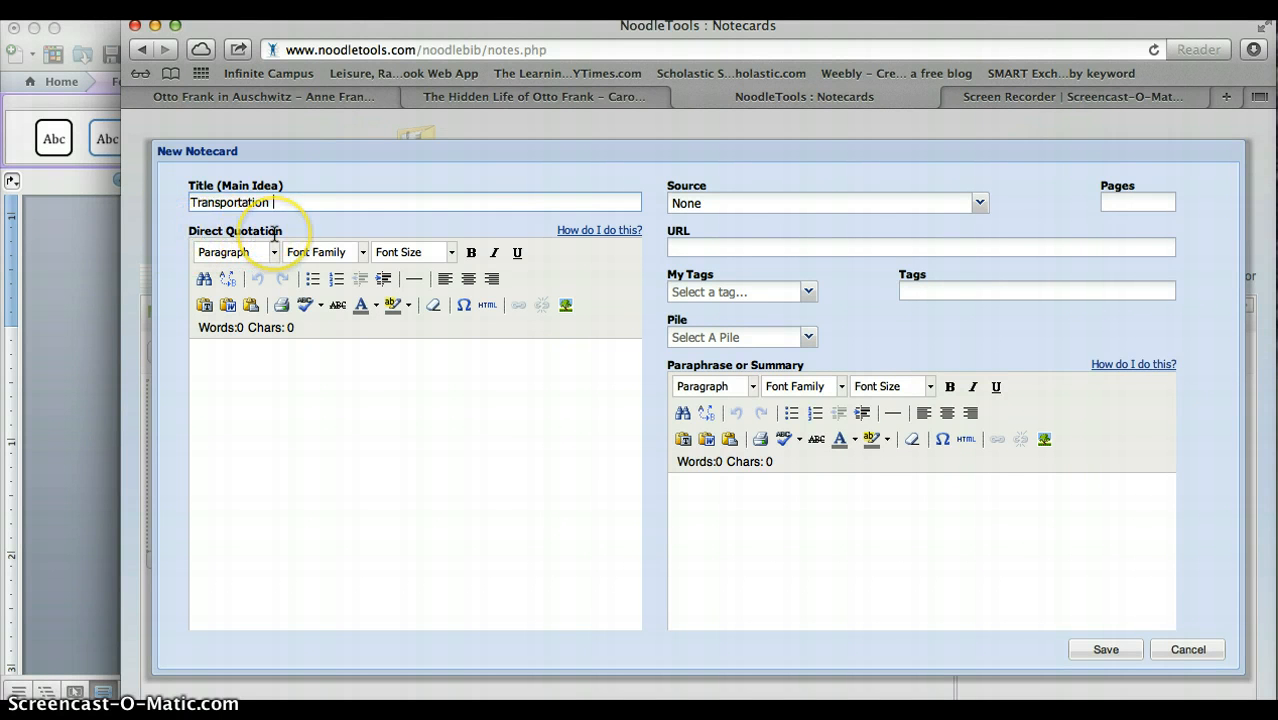
Copy the direct quote, including its (Lee 144) citation, from the Word CEE organizer into the notecard's Direct Quotation field.
{"action": "left_click", "coordinate": [255, 378]}
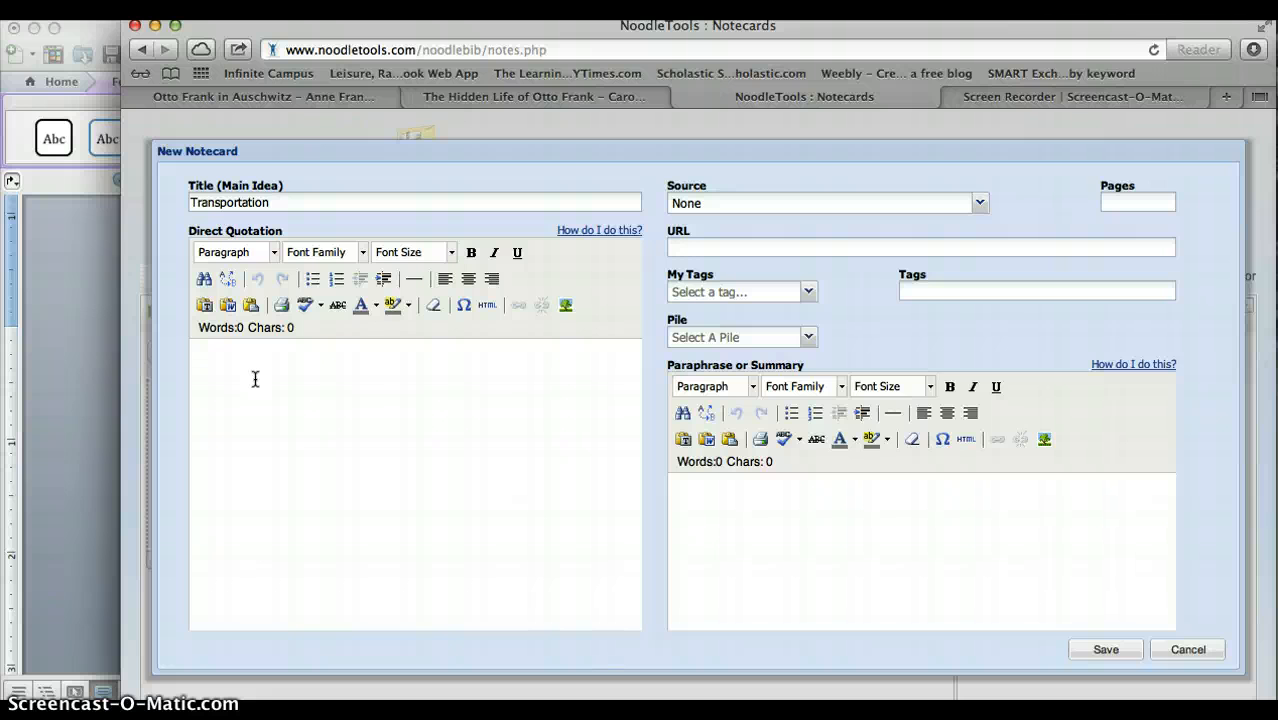
{"action": "left_click", "coordinate": [54, 378]}
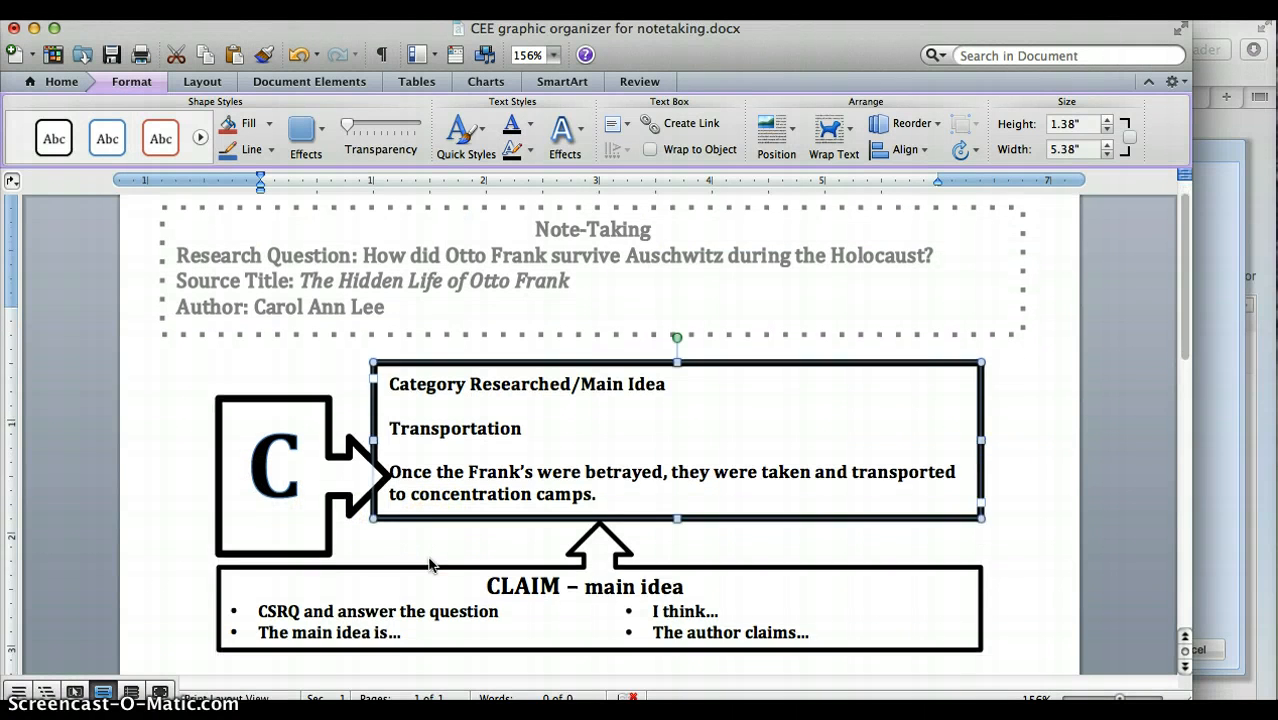
{"action": "scroll", "coordinate": [432, 558], "scroll_direction": "down", "scroll_amount": 5}
{"action": "scroll", "coordinate": [430, 565], "scroll_direction": "down", "scroll_amount": 1}
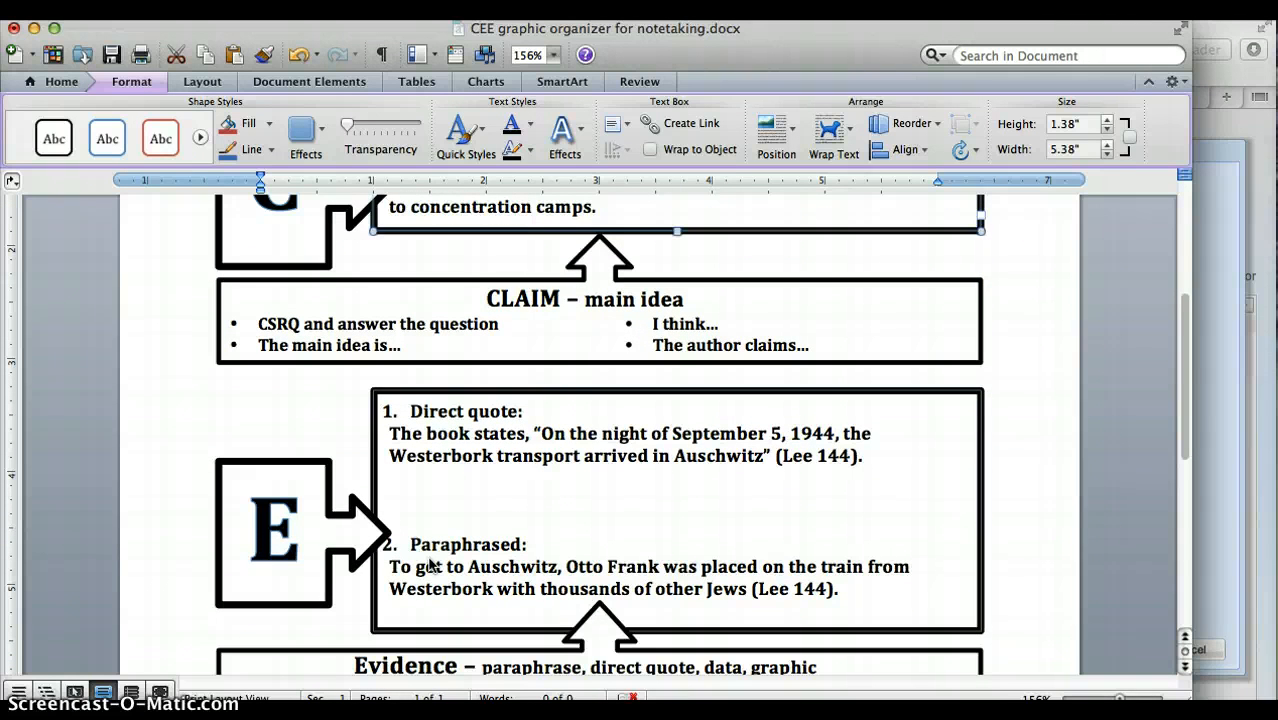
{"action": "left_click", "coordinate": [875, 462]}
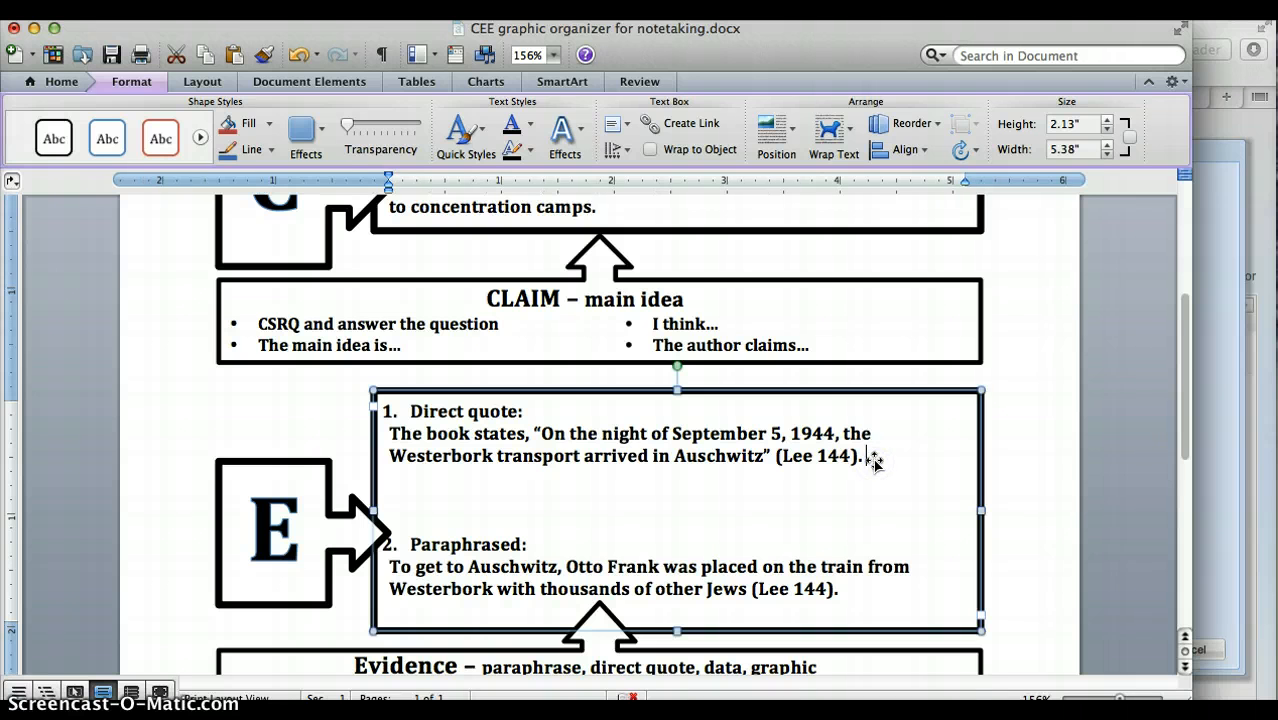
{"action": "left_click_drag", "start_coordinate": [870, 458], "coordinate": [397, 437]}
{"action": "key", "text": "super+c"}
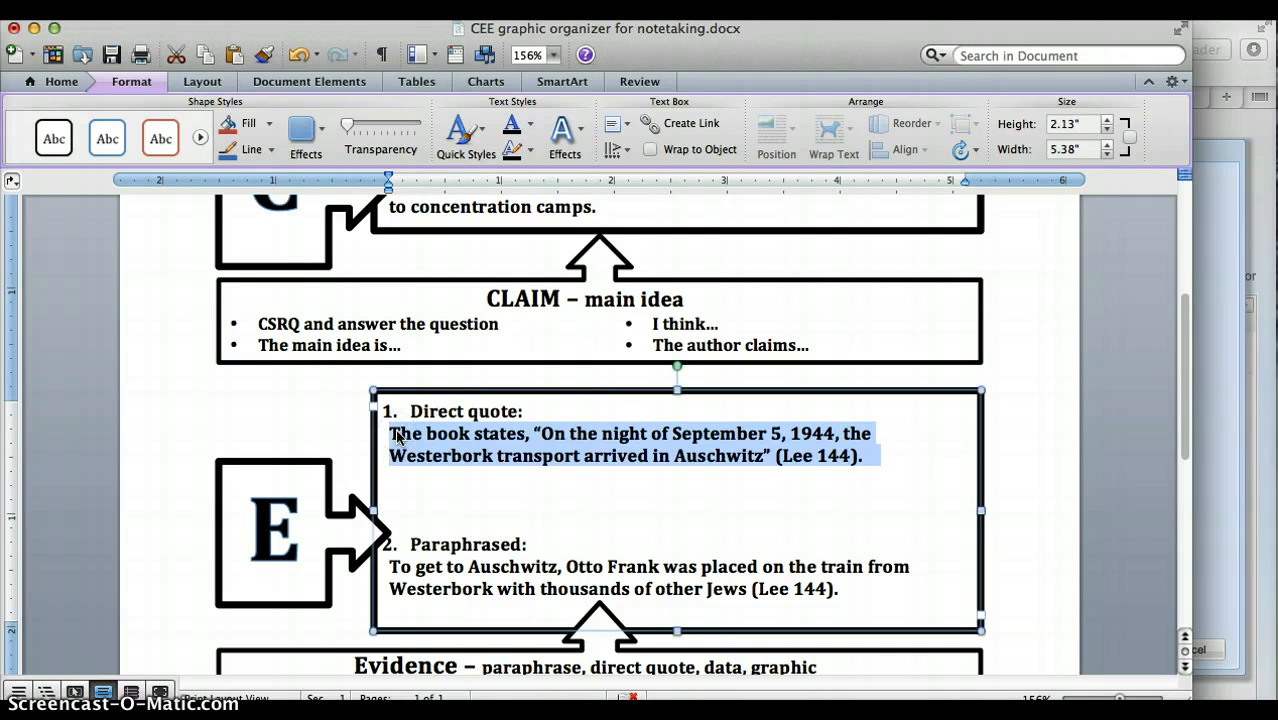
{"action": "key", "text": "super+Tab"}
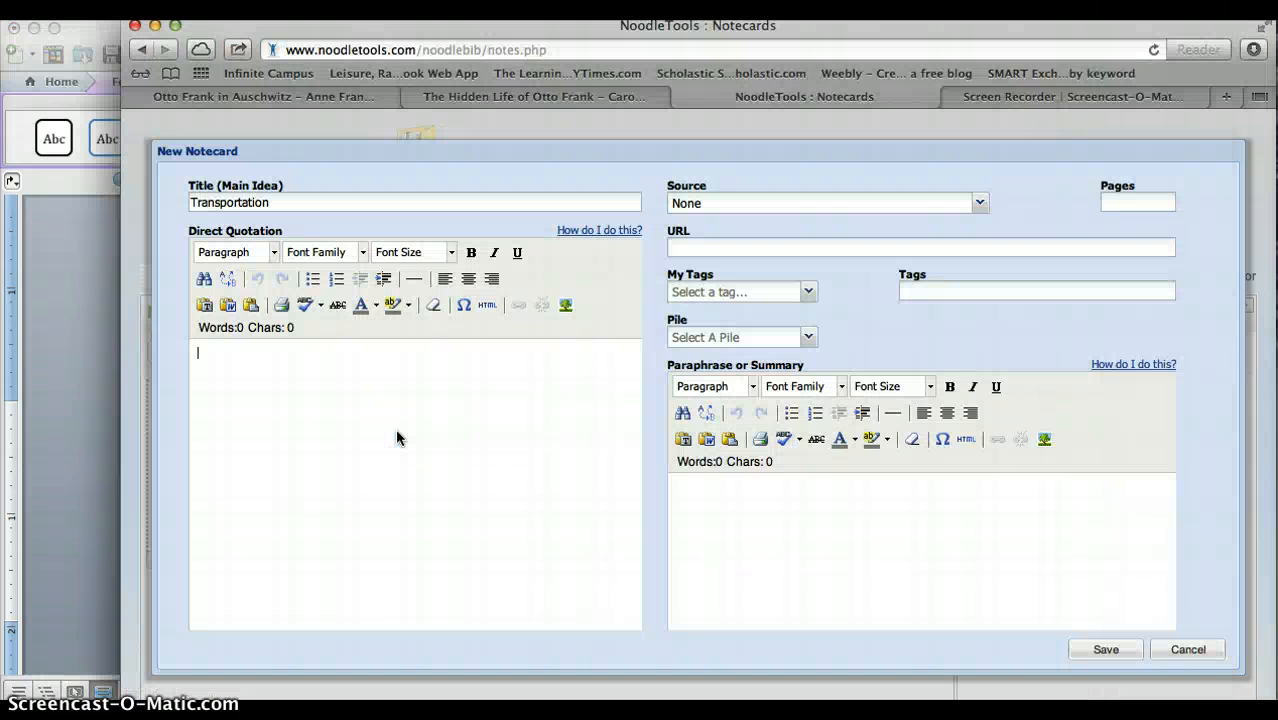
{"action": "key", "text": "super+v"}
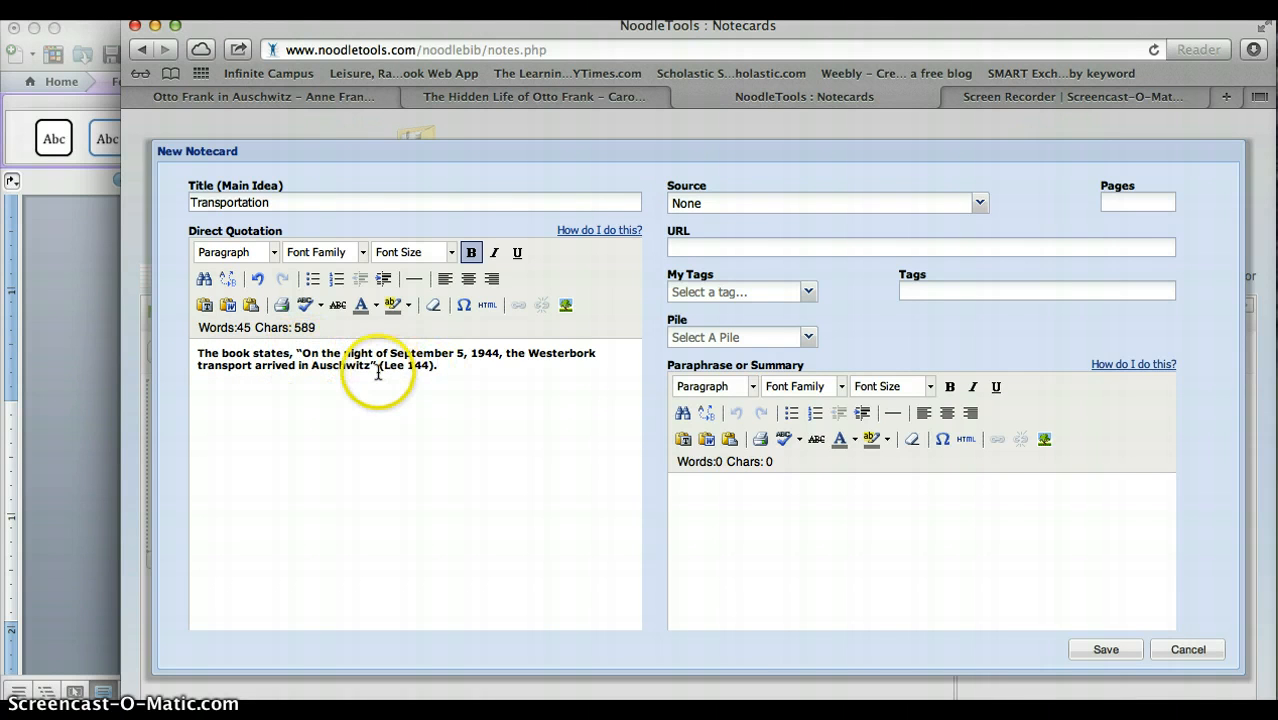
Link the notecard to the source The Hidden Life of Otto Frank.
{"action": "left_click", "coordinate": [430, 372]}
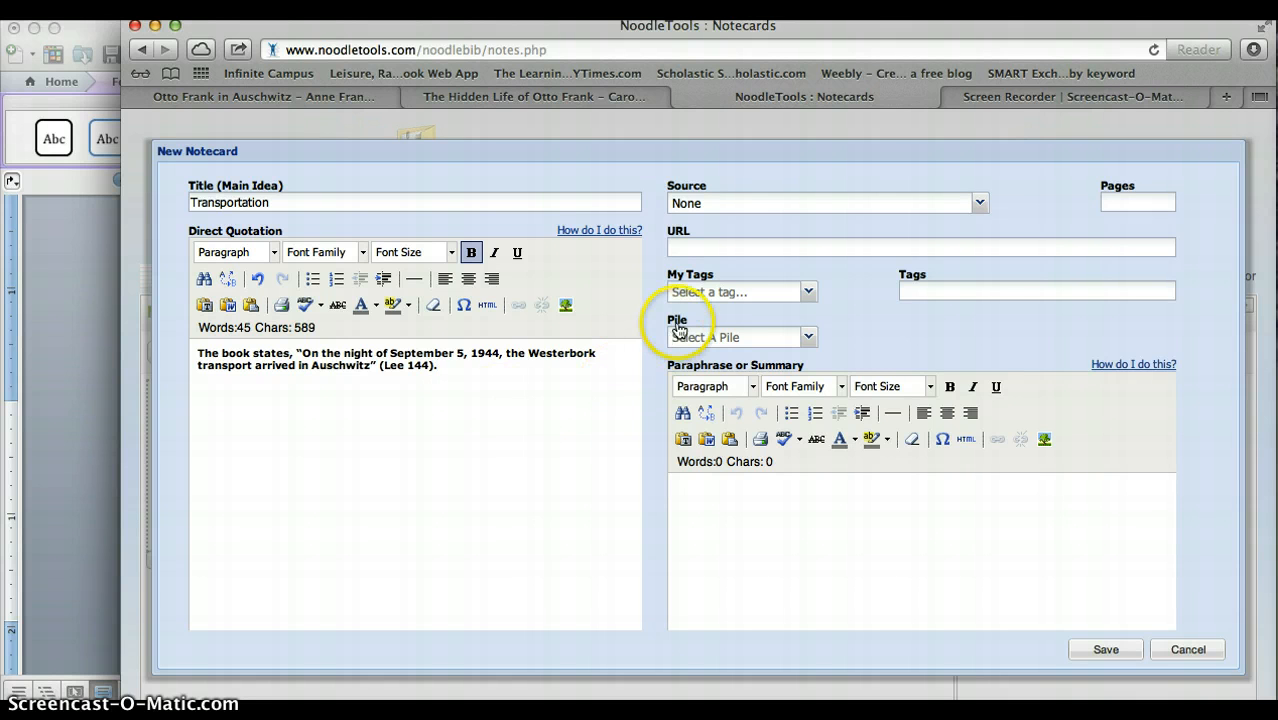
{"action": "left_click", "coordinate": [760, 208]}
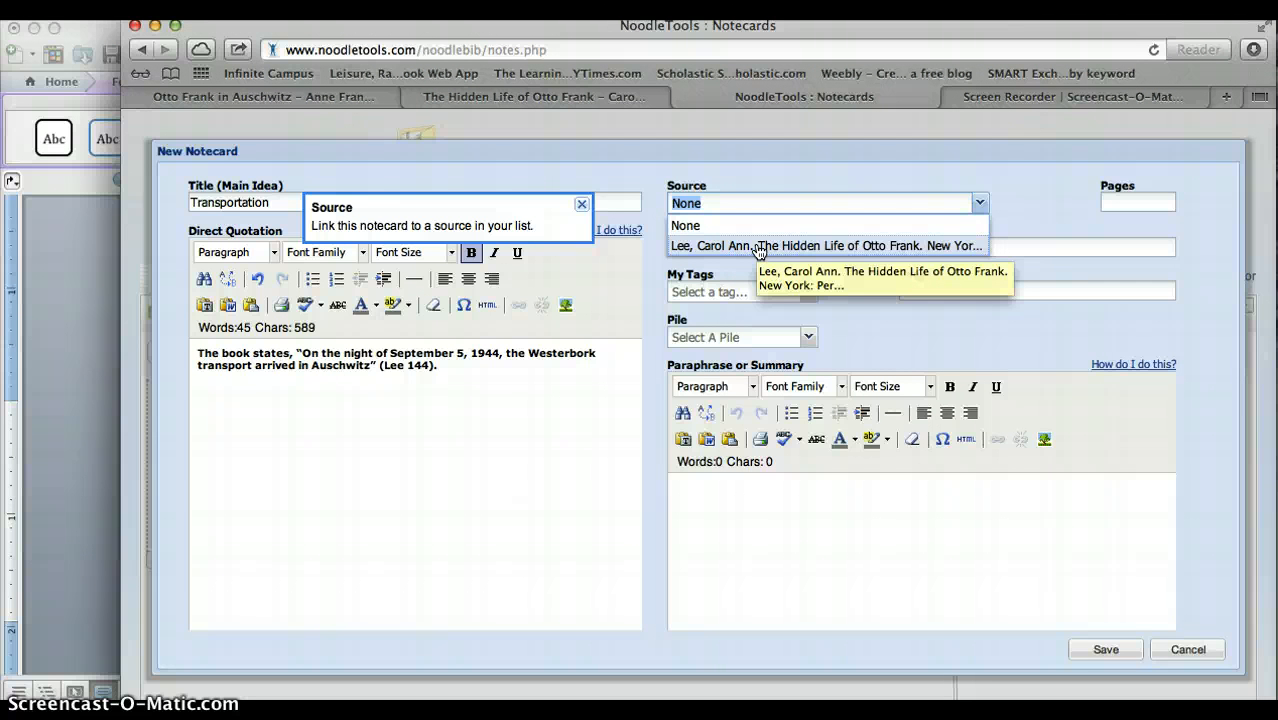
{"action": "left_click", "coordinate": [759, 247]}
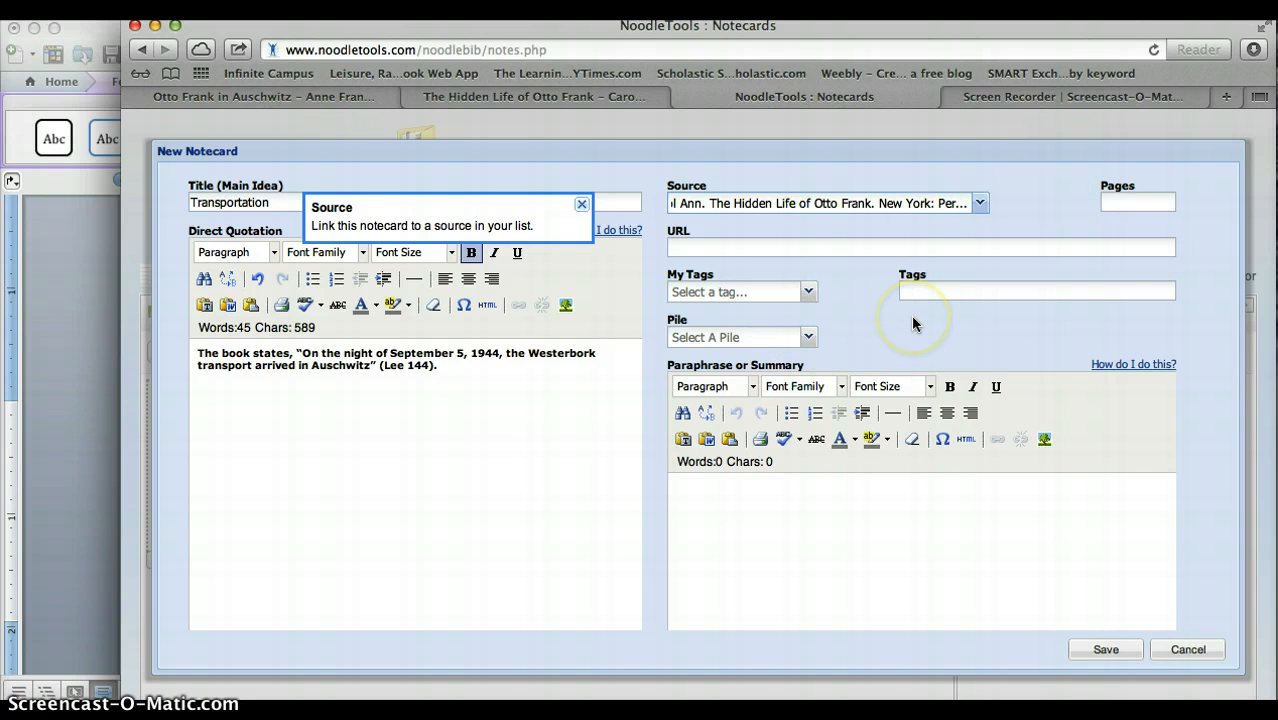
Copy the paraphrased evidence about the train from Westerbork out of the Word organizer into the notecard's Paraphrase or Summary field.
{"action": "left_click", "coordinate": [771, 486]}
{"action": "scroll", "coordinate": [764, 512], "scroll_direction": "down", "scroll_amount": 2}
{"action": "scroll", "coordinate": [764, 512], "scroll_direction": "down", "scroll_amount": 4}
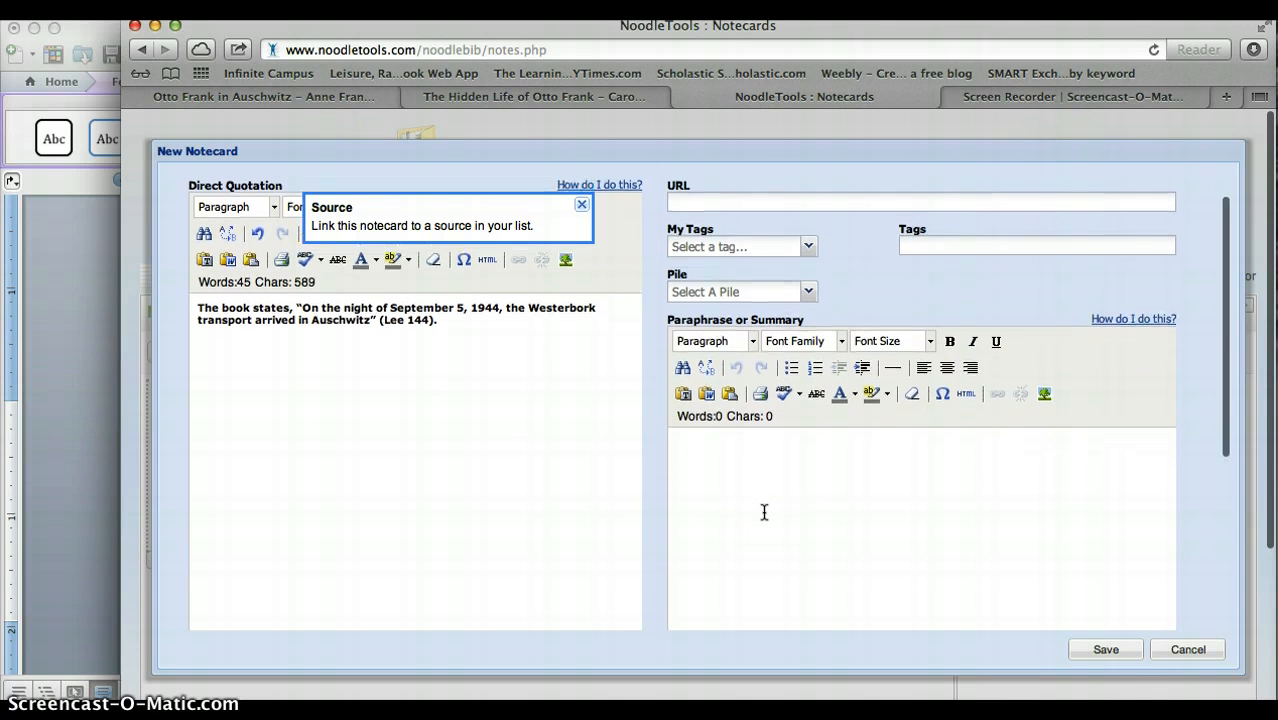
{"action": "left_click", "coordinate": [764, 512]}
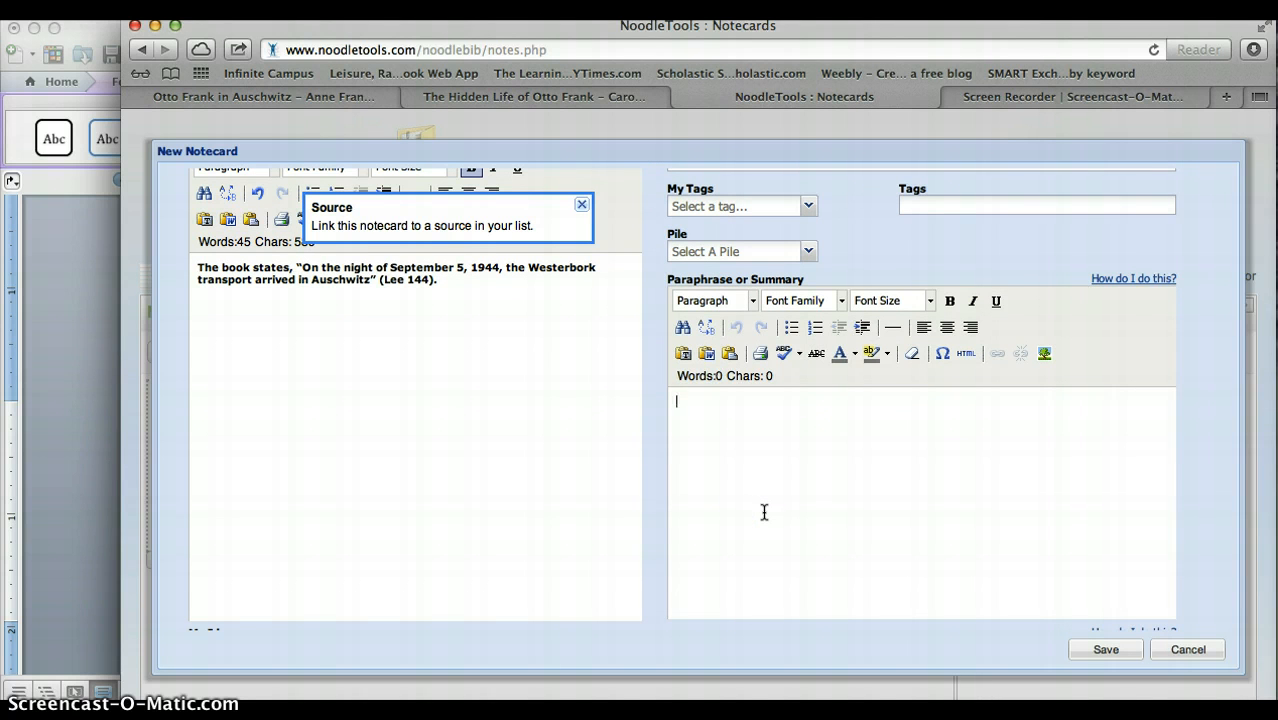
{"action": "key", "text": "super+Tab"}
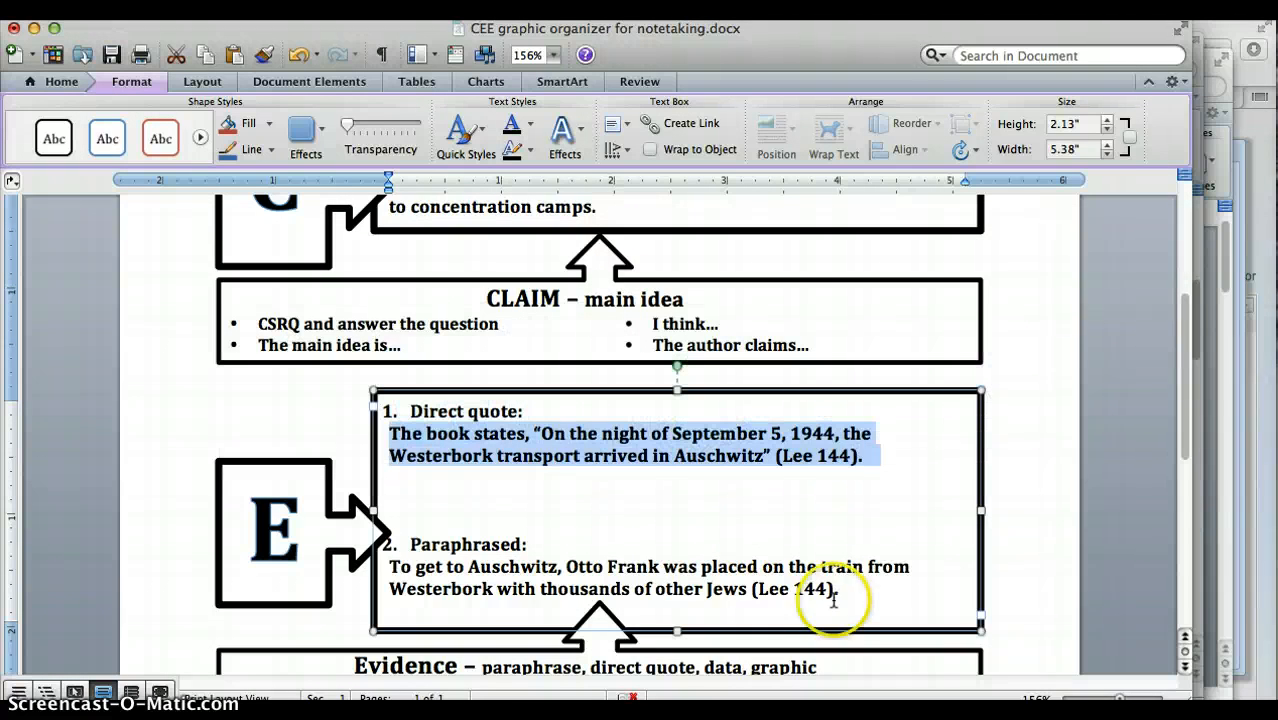
{"action": "left_click_drag", "start_coordinate": [847, 600], "coordinate": [394, 568]}
{"action": "key", "text": "super+c"}
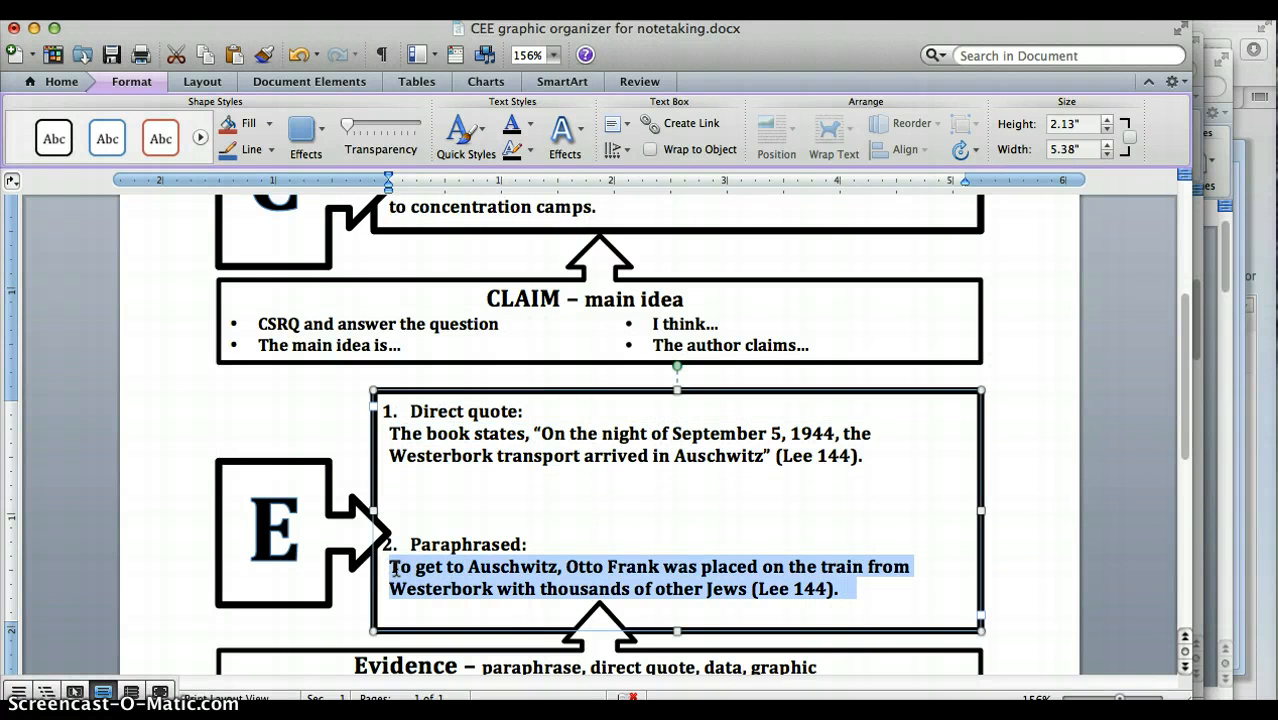
{"action": "key", "text": "super+Tab"}
{"action": "key", "text": "super+v"}
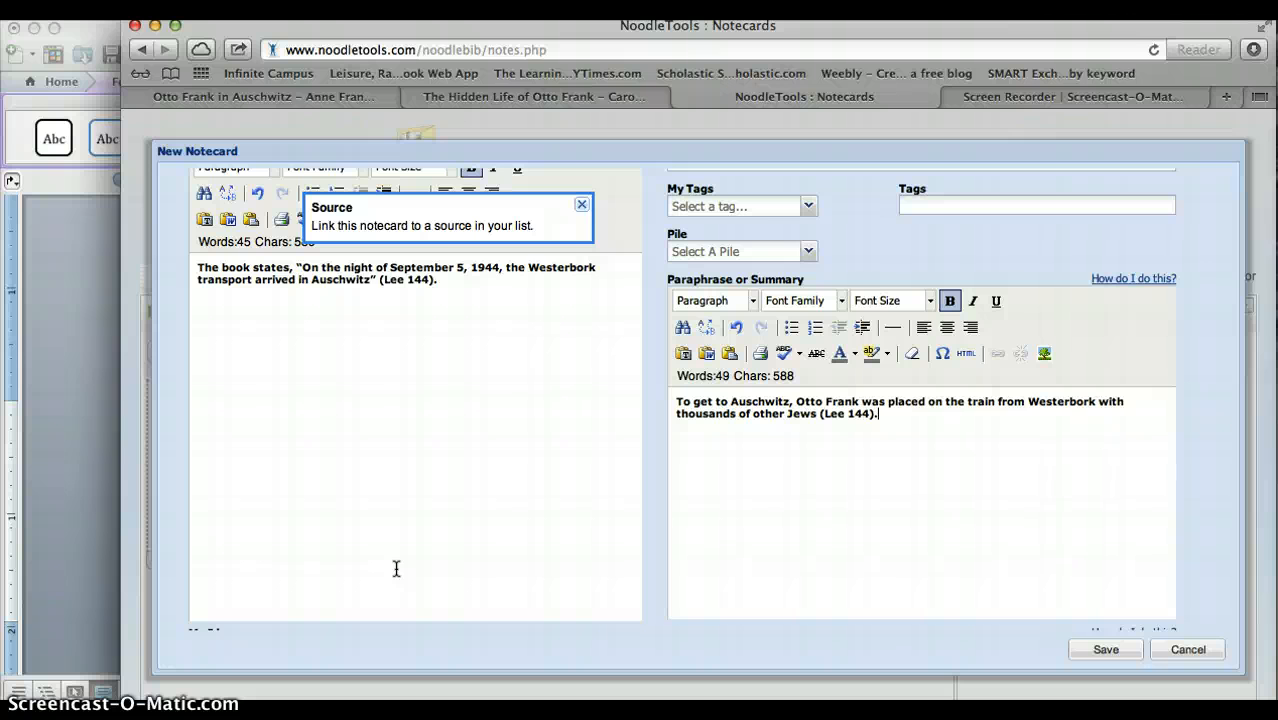
Enter "1. Relate to the category" as the first line of the notecard's My Ideas section.
{"action": "scroll", "coordinate": [396, 568], "scroll_direction": "up", "scroll_amount": 3}
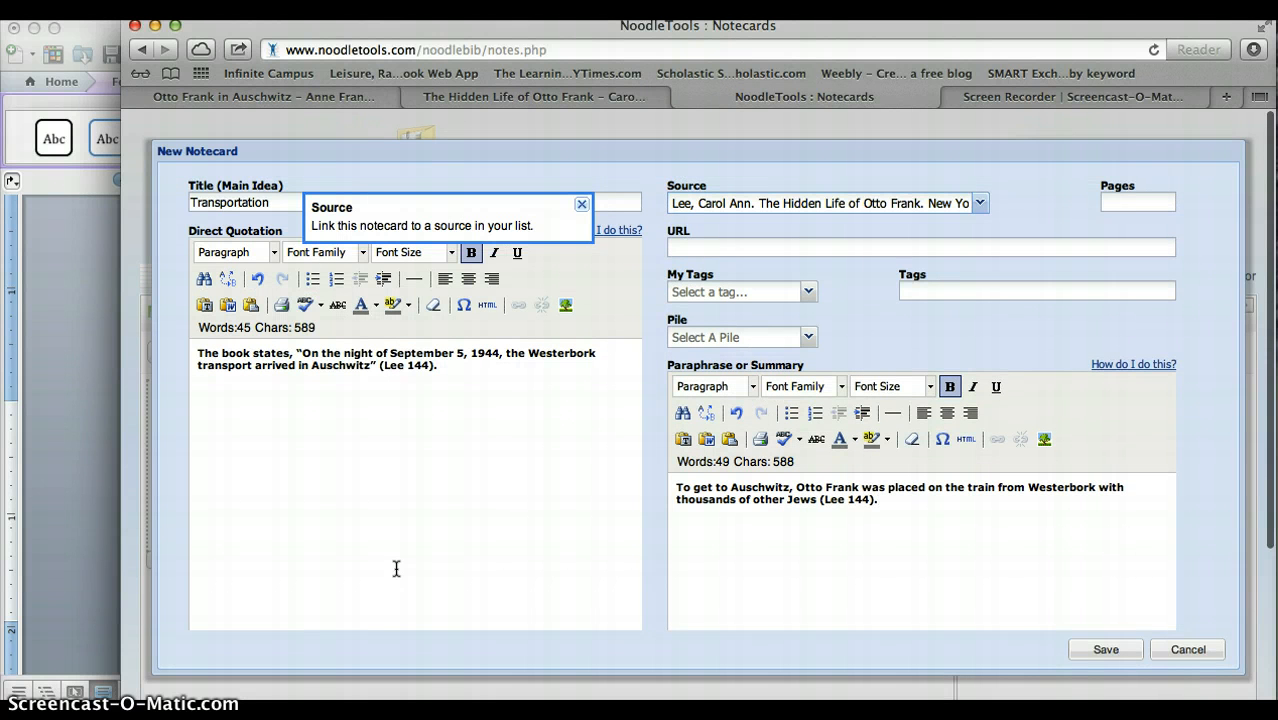
{"action": "scroll", "coordinate": [396, 568], "scroll_direction": "up", "scroll_amount": 1}
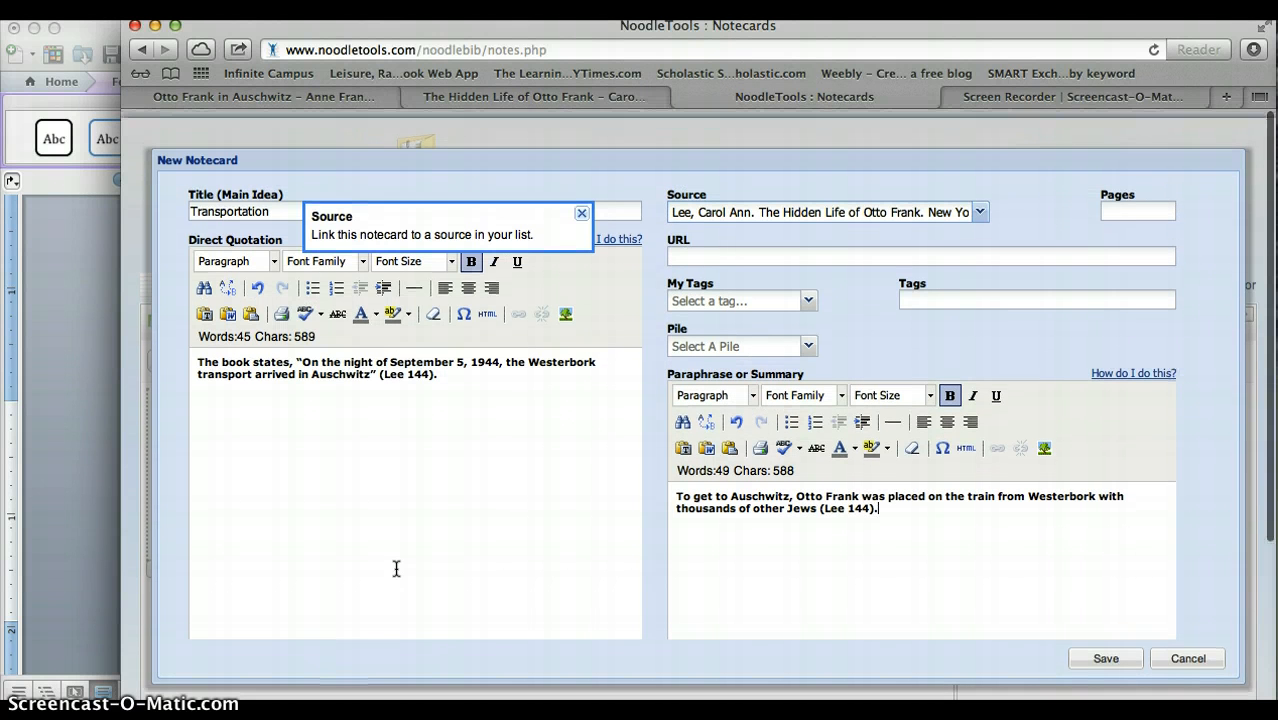
{"action": "scroll", "coordinate": [396, 568], "scroll_direction": "down", "scroll_amount": 2}
{"action": "scroll", "coordinate": [396, 568], "scroll_direction": "up", "scroll_amount": 2}
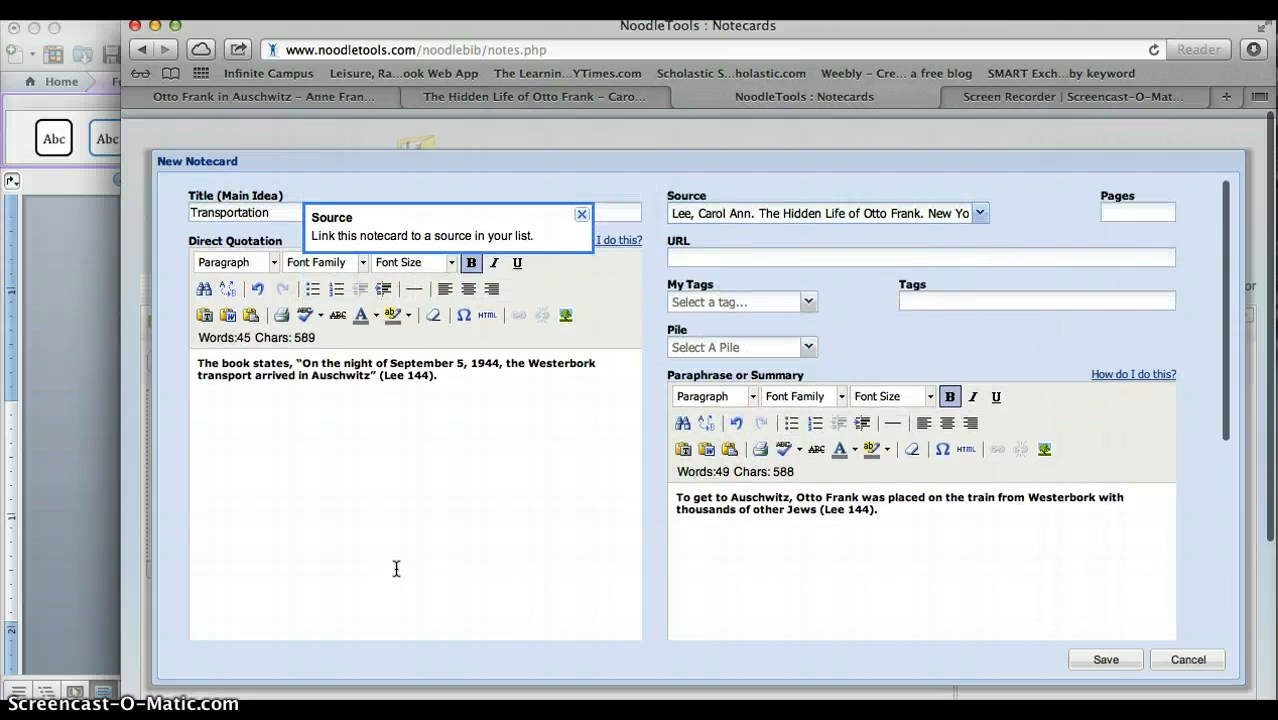
{"action": "scroll", "coordinate": [396, 568], "scroll_direction": "down", "scroll_amount": 1}
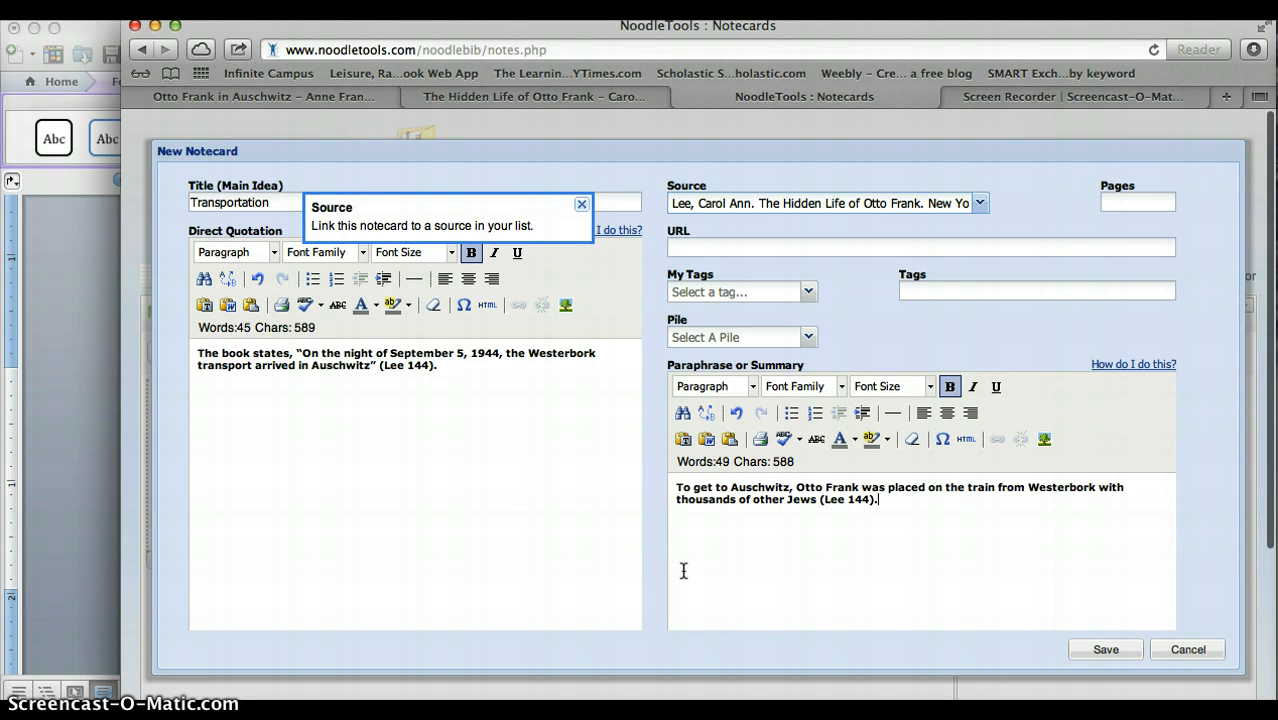
{"action": "scroll", "coordinate": [683, 570], "scroll_direction": "down", "scroll_amount": 5}
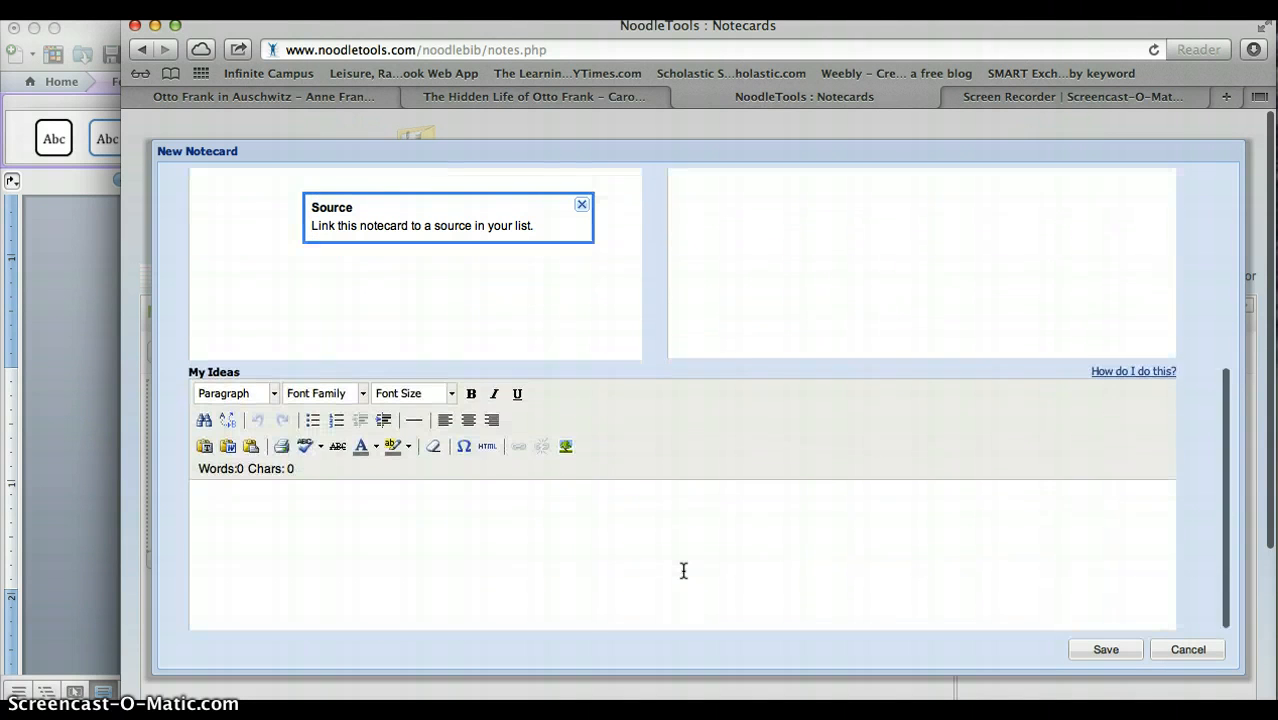
{"action": "scroll", "coordinate": [683, 570], "scroll_direction": "down", "scroll_amount": 3}
{"action": "left_click", "coordinate": [392, 458]}
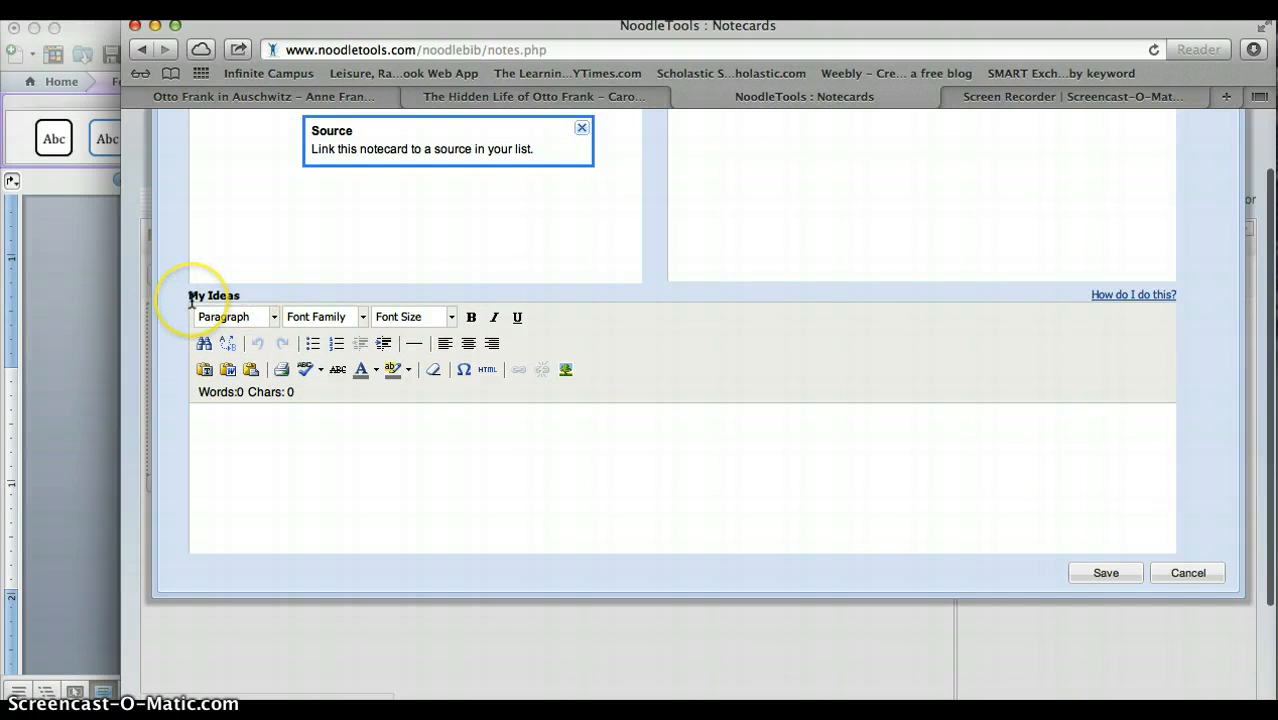
{"action": "left_click", "coordinate": [221, 430]}
{"action": "type", "text": "1. "}
{"action": "type", "text": "Ronald"}
{"action": "key", "text": "BackSpace"}
{"action": "key", "text": "BackSpace"}
{"action": "key", "text": "BackSpace"}
{"action": "key", "text": "BackSpace"}
{"action": "type", "text": "late to the"}
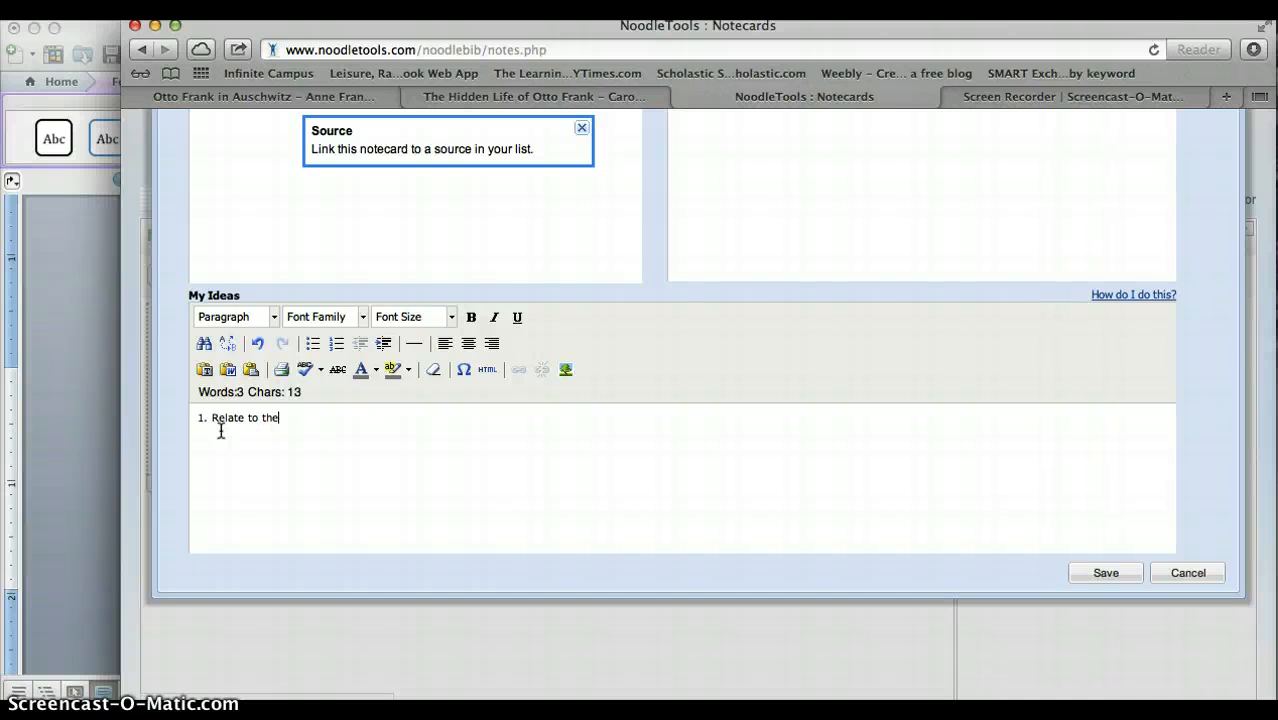
{"action": "type", "text": " category"}
{"action": "key", "text": "Return"}
Add "2. Relate to research question" as the second item in My Ideas.
{"action": "type", "text": "2. Relate"}
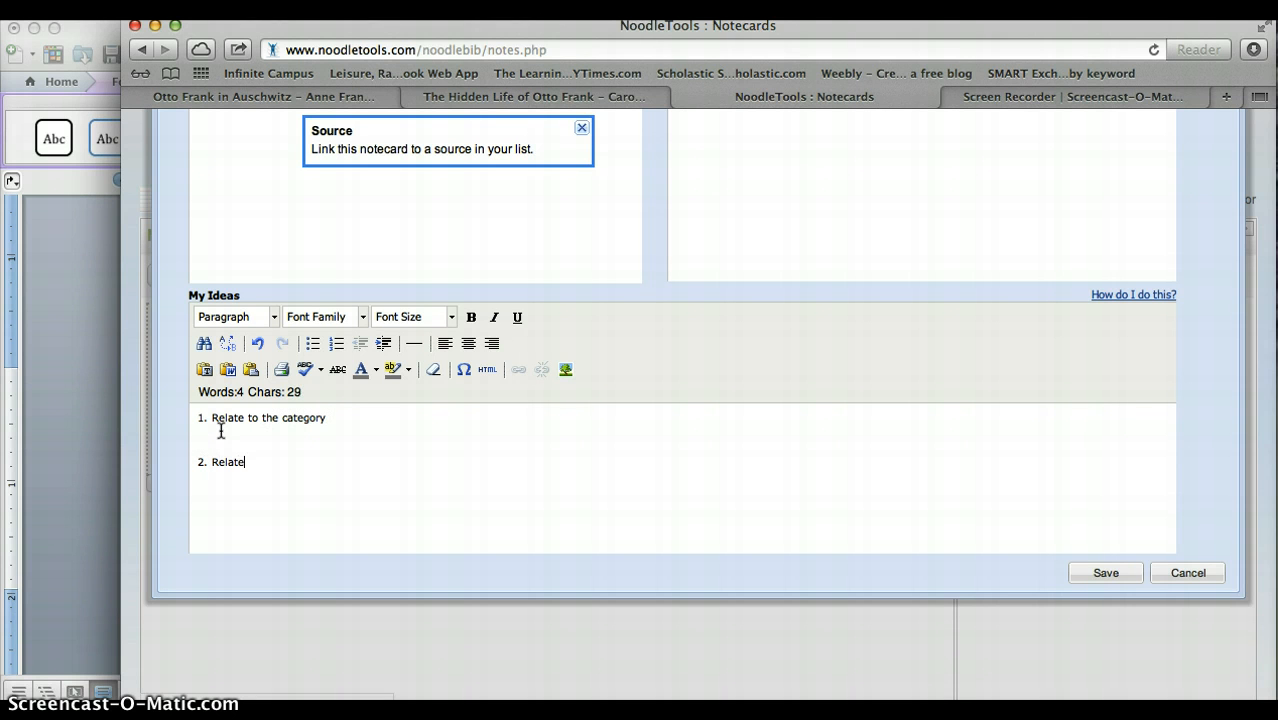
{"action": "type", "text": " to research question"}
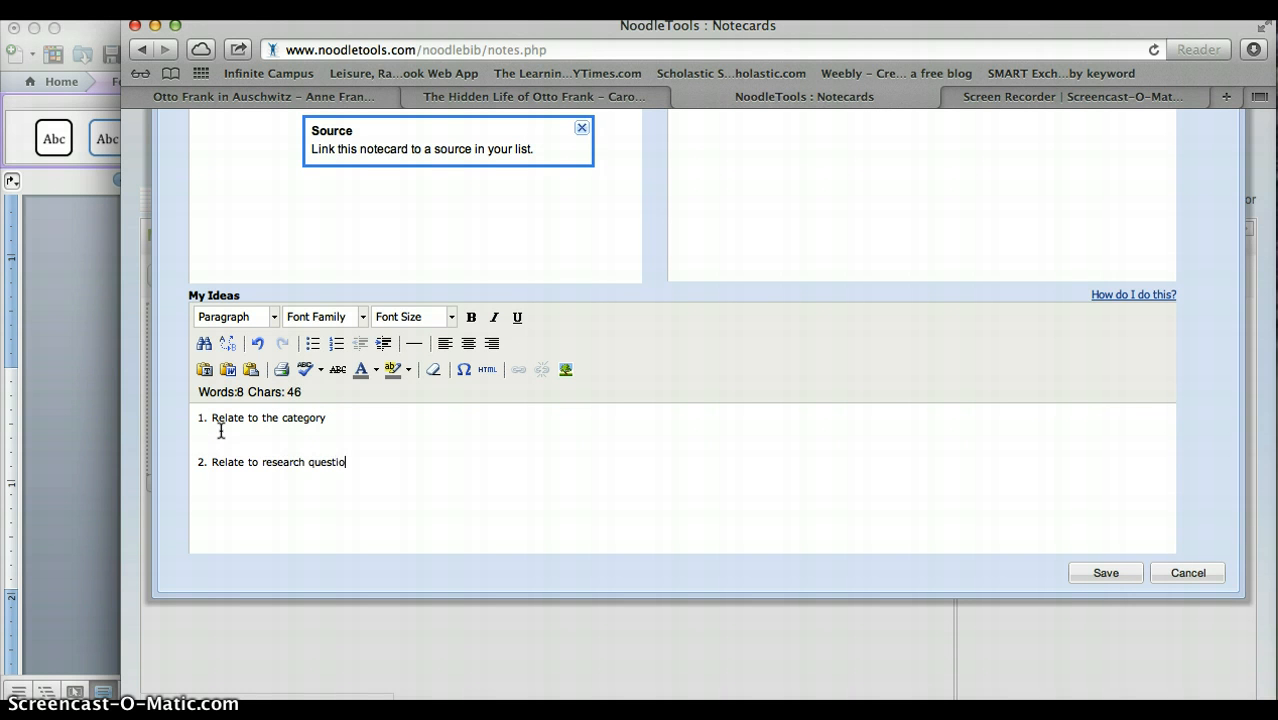
{"action": "left_click", "coordinate": [197, 443]}
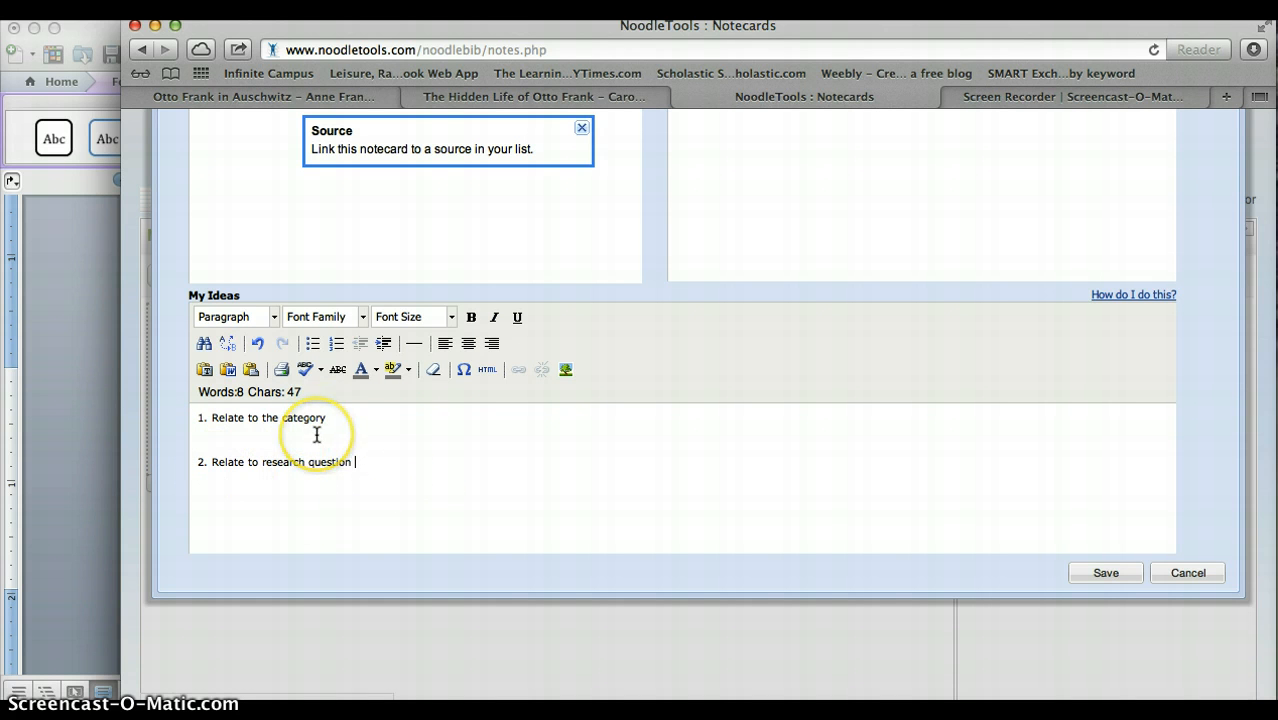
{"action": "scroll", "coordinate": [316, 435], "scroll_direction": "up", "scroll_amount": 1}
{"action": "scroll", "coordinate": [316, 435], "scroll_direction": "up", "scroll_amount": 10}
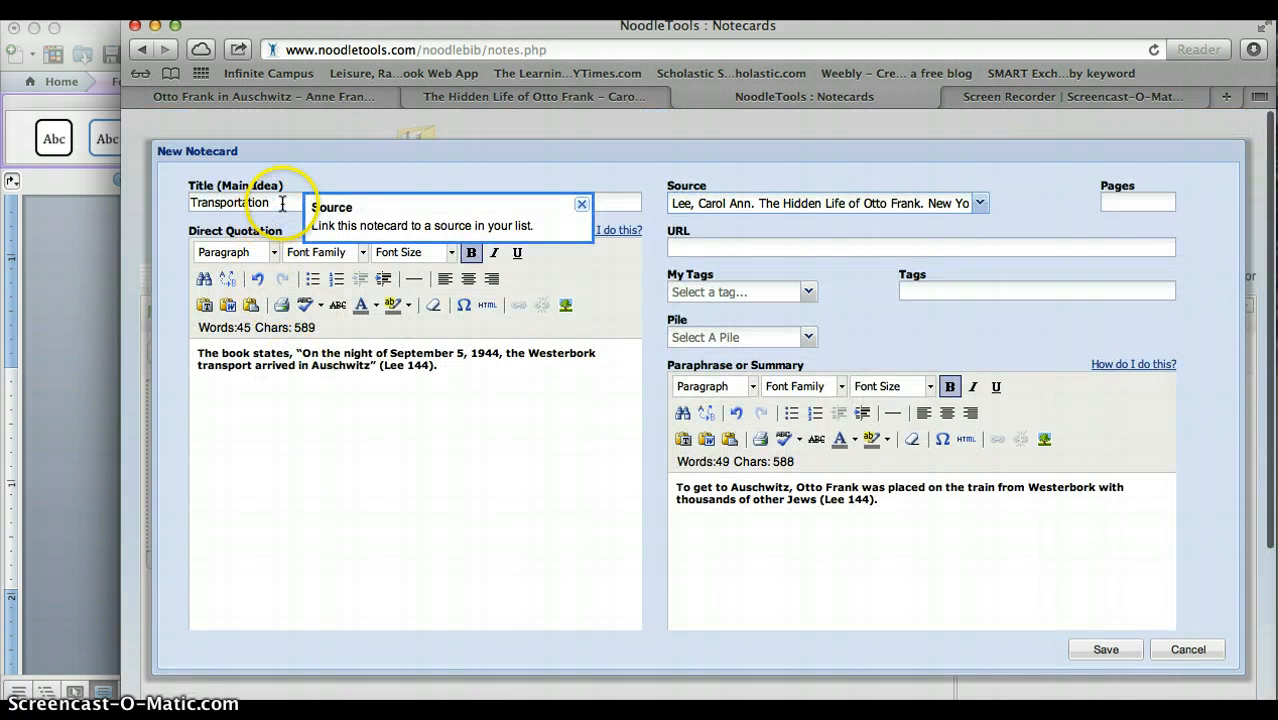
{"action": "scroll", "coordinate": [285, 522], "scroll_direction": "down", "scroll_amount": 5}
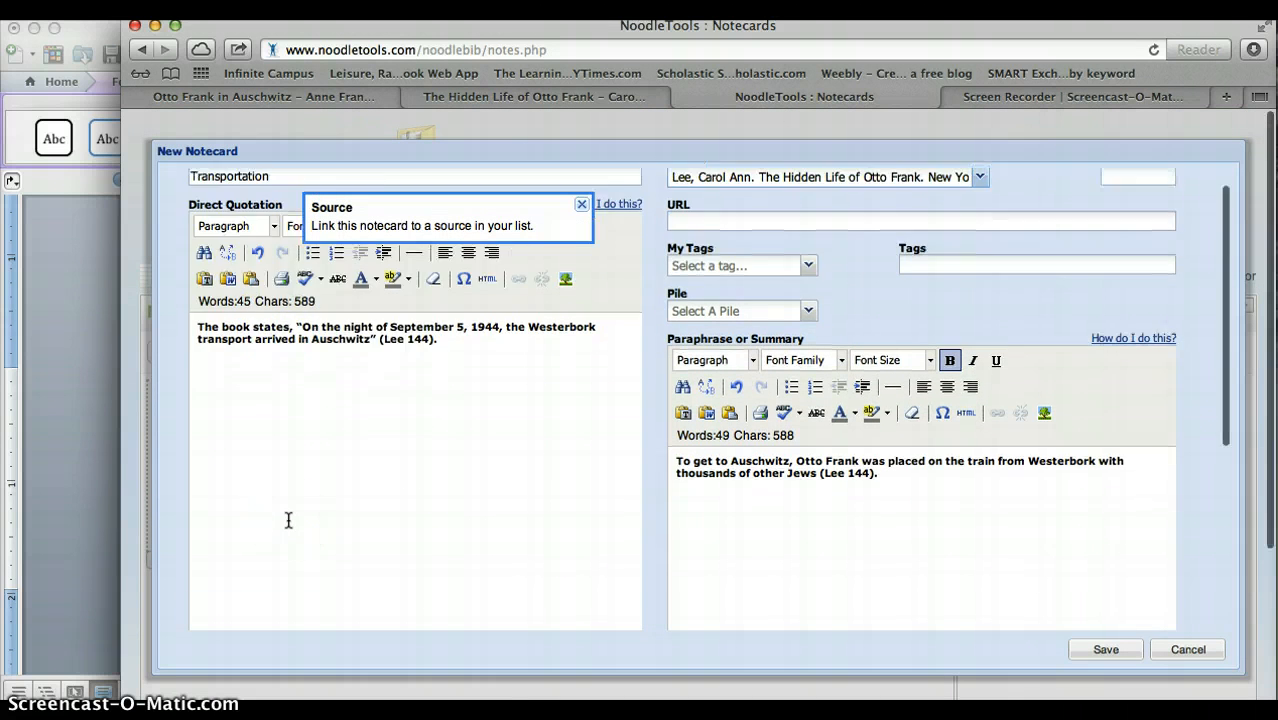
{"action": "scroll", "coordinate": [287, 520], "scroll_direction": "down", "scroll_amount": 3}
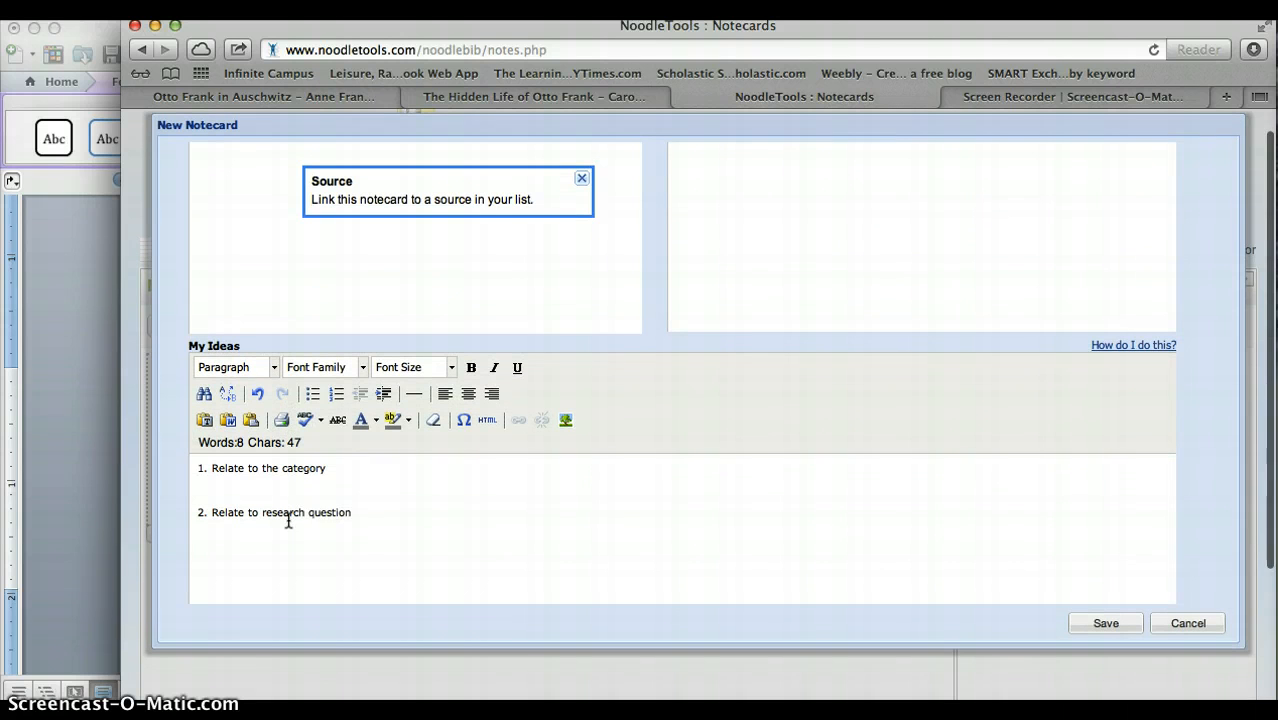
{"action": "left_click", "coordinate": [366, 516]}
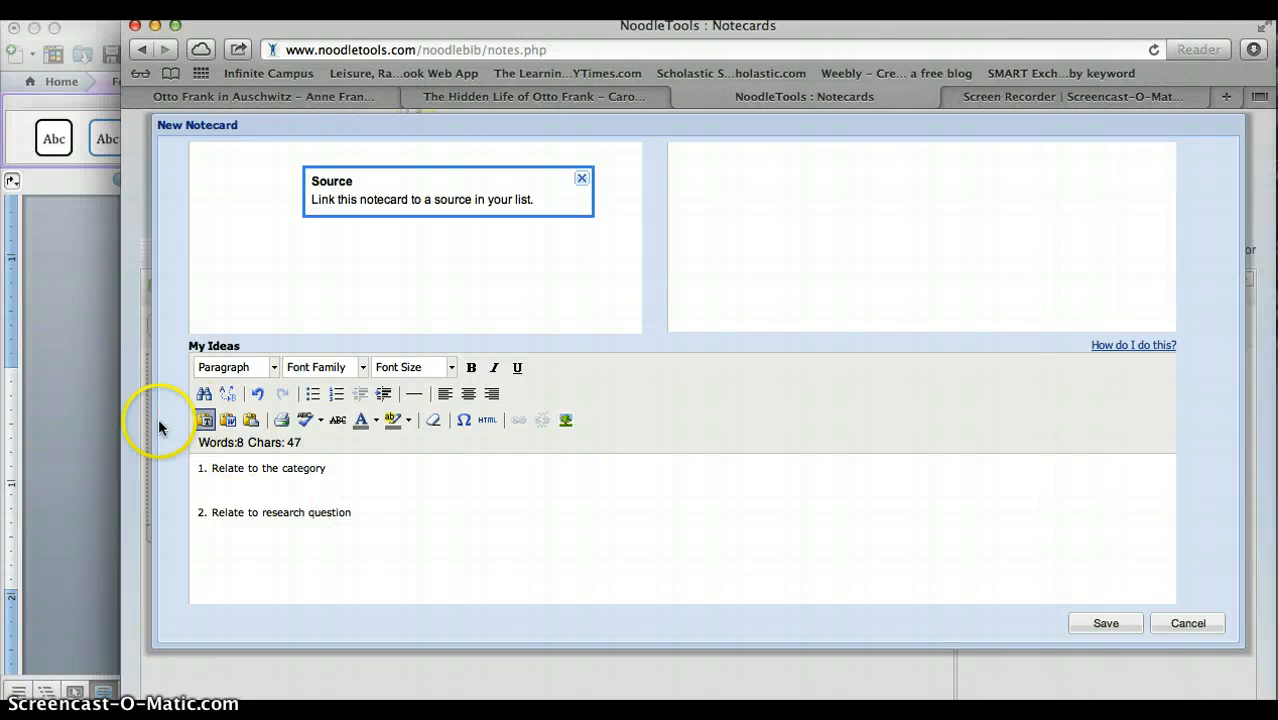
Replace the notecard's My Ideas text with both numbered connections copied from the Explain box of the Word CEE graphic organizer.
{"action": "left_click", "coordinate": [85, 416]}
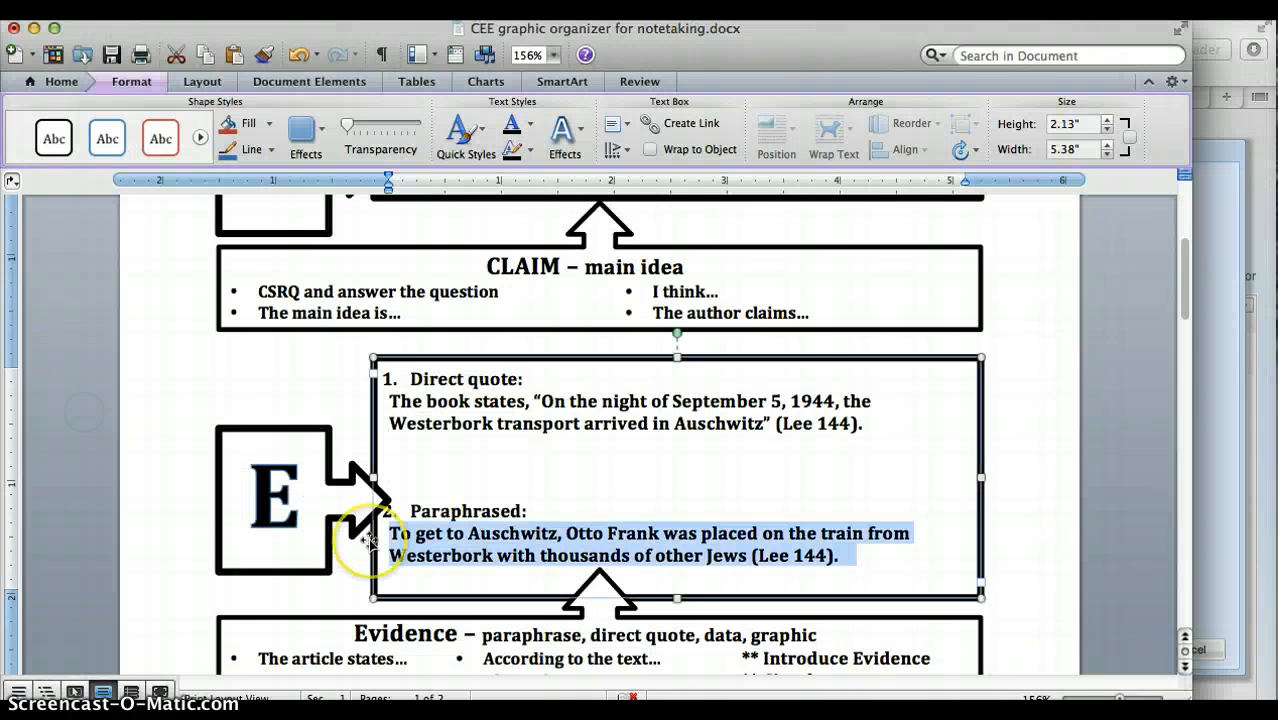
{"action": "scroll", "coordinate": [350, 505], "scroll_direction": "down", "scroll_amount": 10}
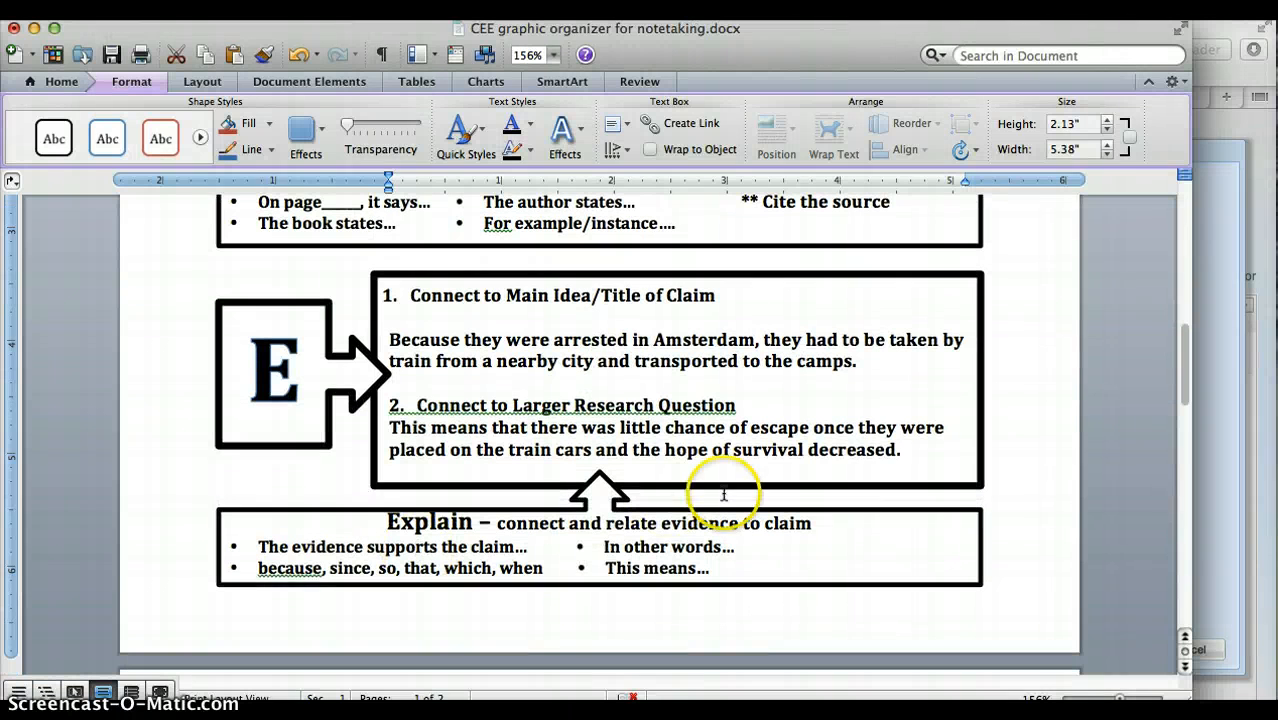
{"action": "left_click", "coordinate": [906, 452]}
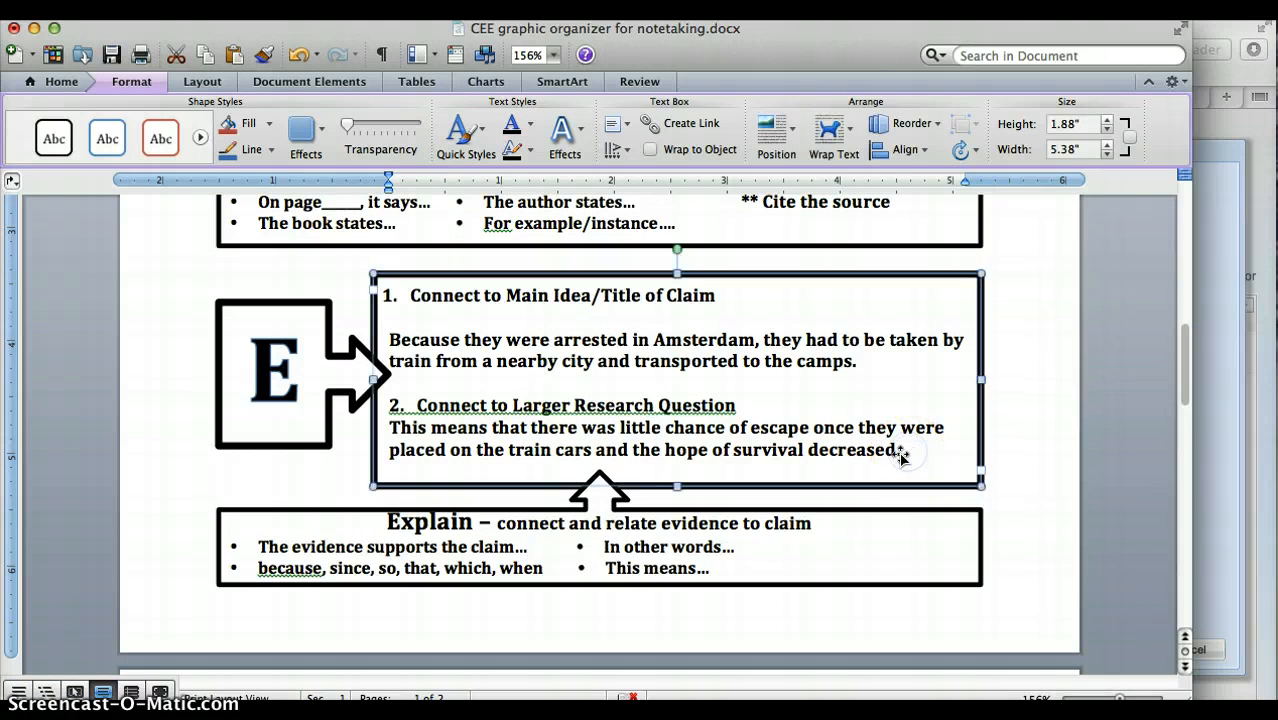
{"action": "left_click", "coordinate": [900, 454]}
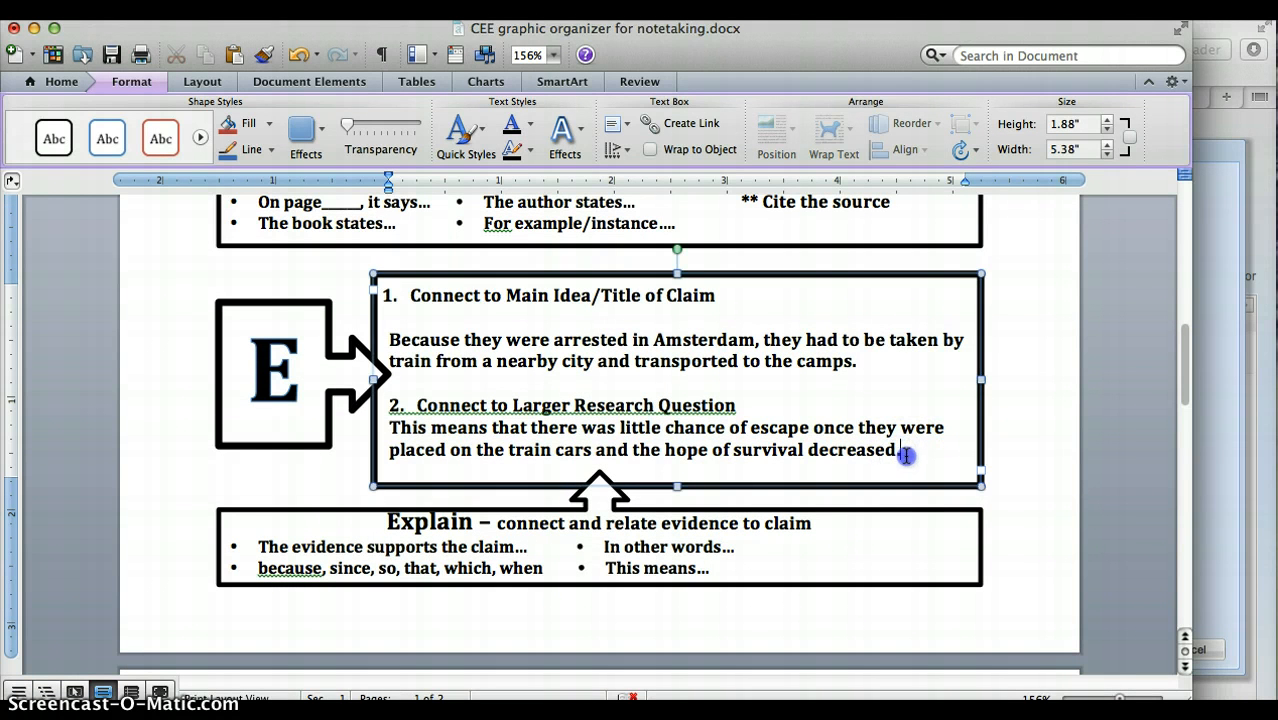
{"action": "left_click_drag", "start_coordinate": [900, 454], "coordinate": [383, 290]}
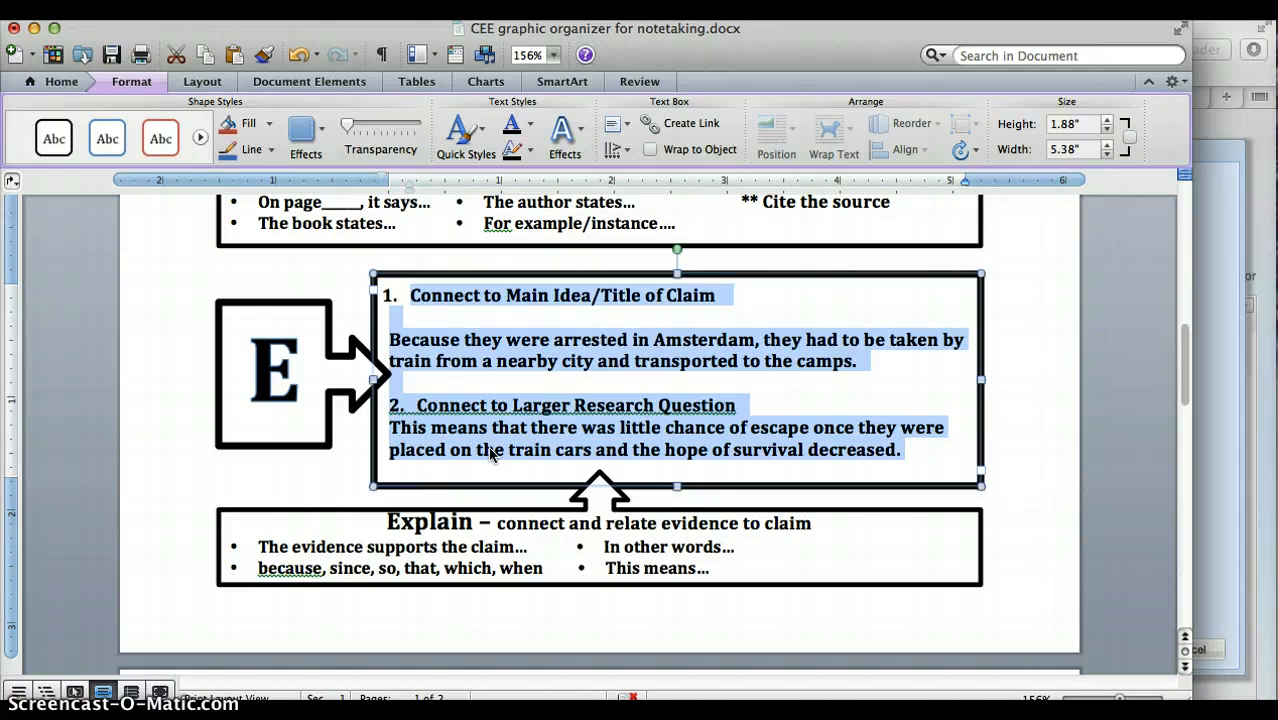
{"action": "key", "text": "super+Tab"}
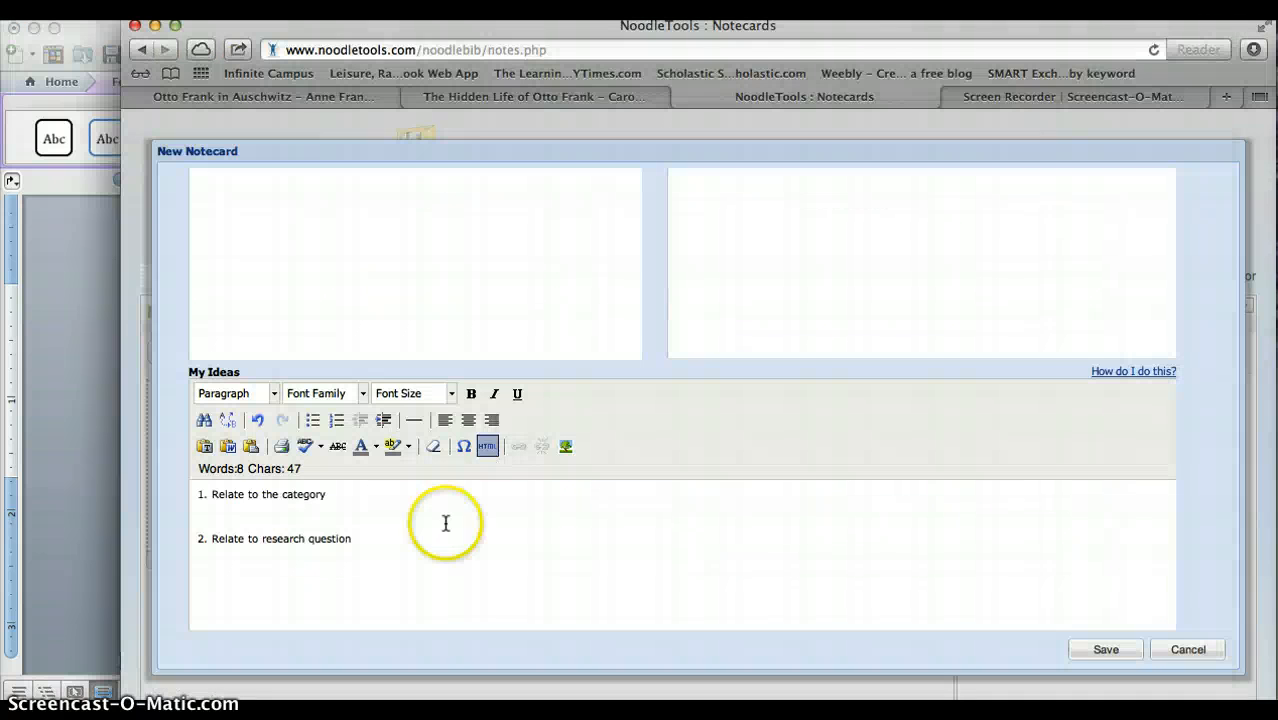
{"action": "left_click_drag", "start_coordinate": [352, 540], "coordinate": [187, 493]}
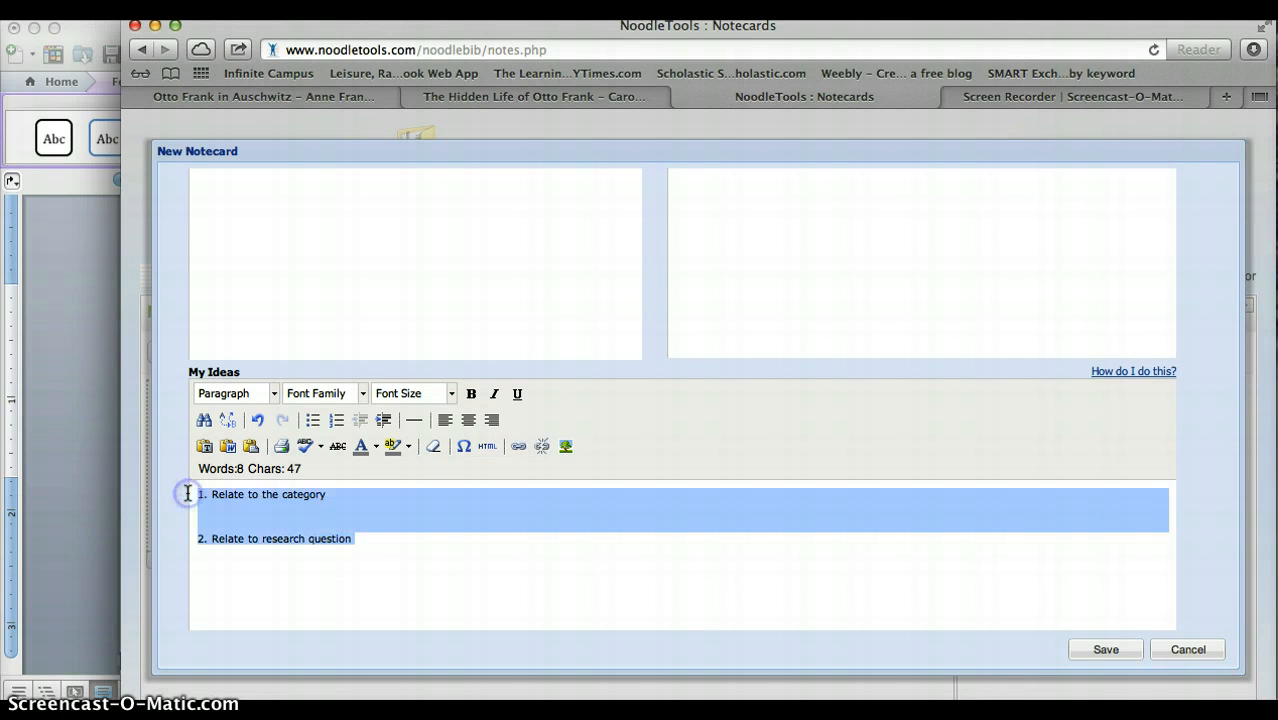
{"action": "type", "text": "1. Connect to Main Idea/Title of Claim  Because they were arrested in Amsterdam, they had to be taken by train from a nearby city and transported to the camps.  2. Connect to Larger Research Question This means that there was little chance of escape once they were placed on the train cars and the hope of survival decreased."}
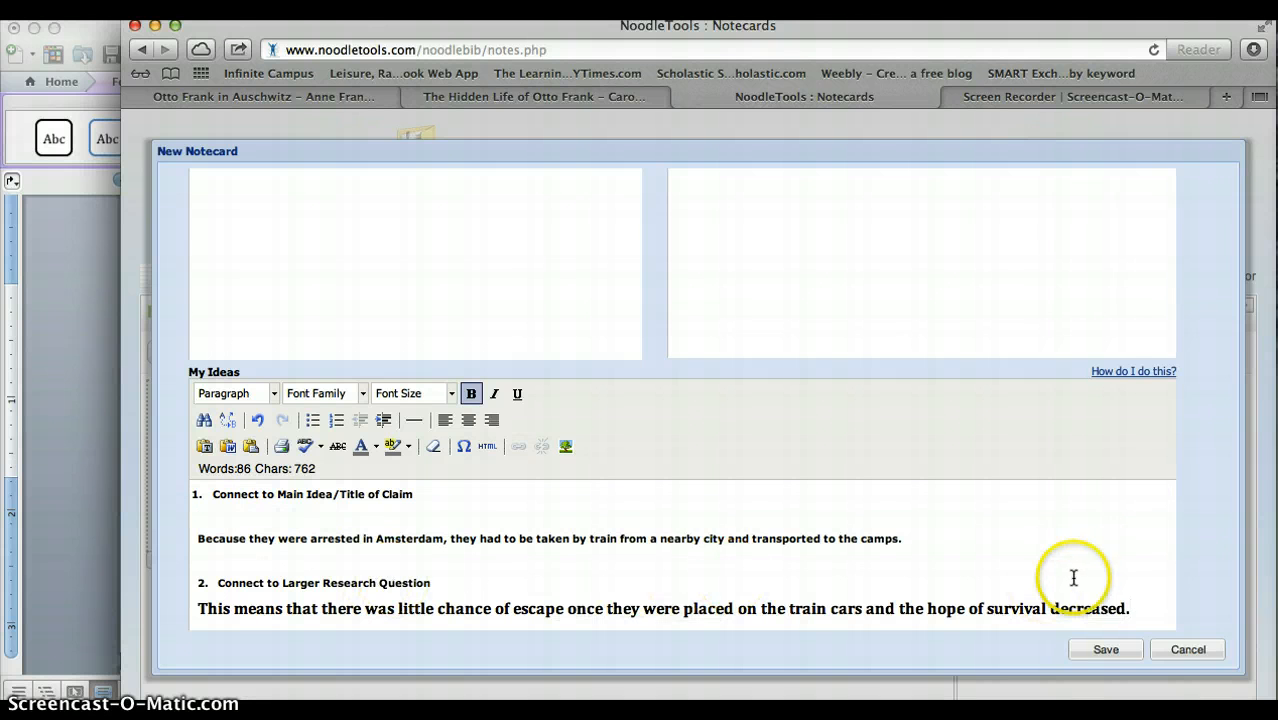
Set the font size of the last My Ideas sentence, "This means that there was little chance of escape…", to 3 (12pt).
{"action": "left_click", "coordinate": [1143, 609]}
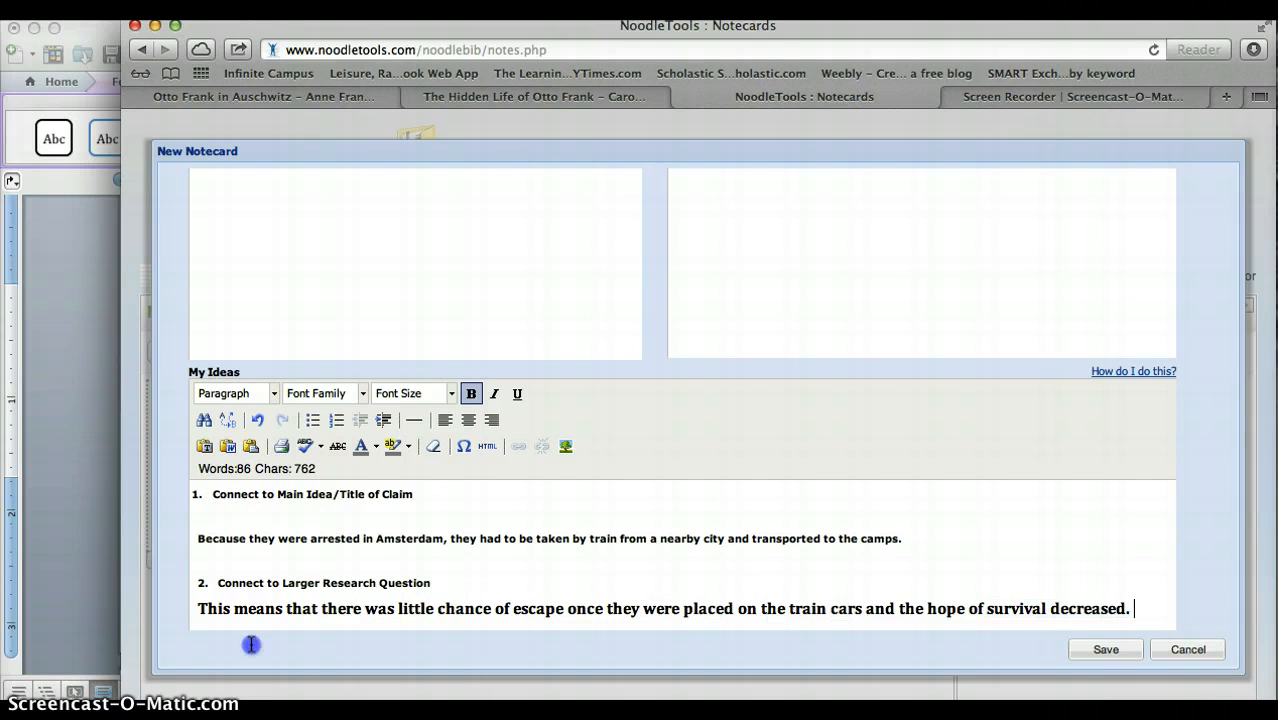
{"action": "left_click", "coordinate": [181, 605], "text": "shift"}
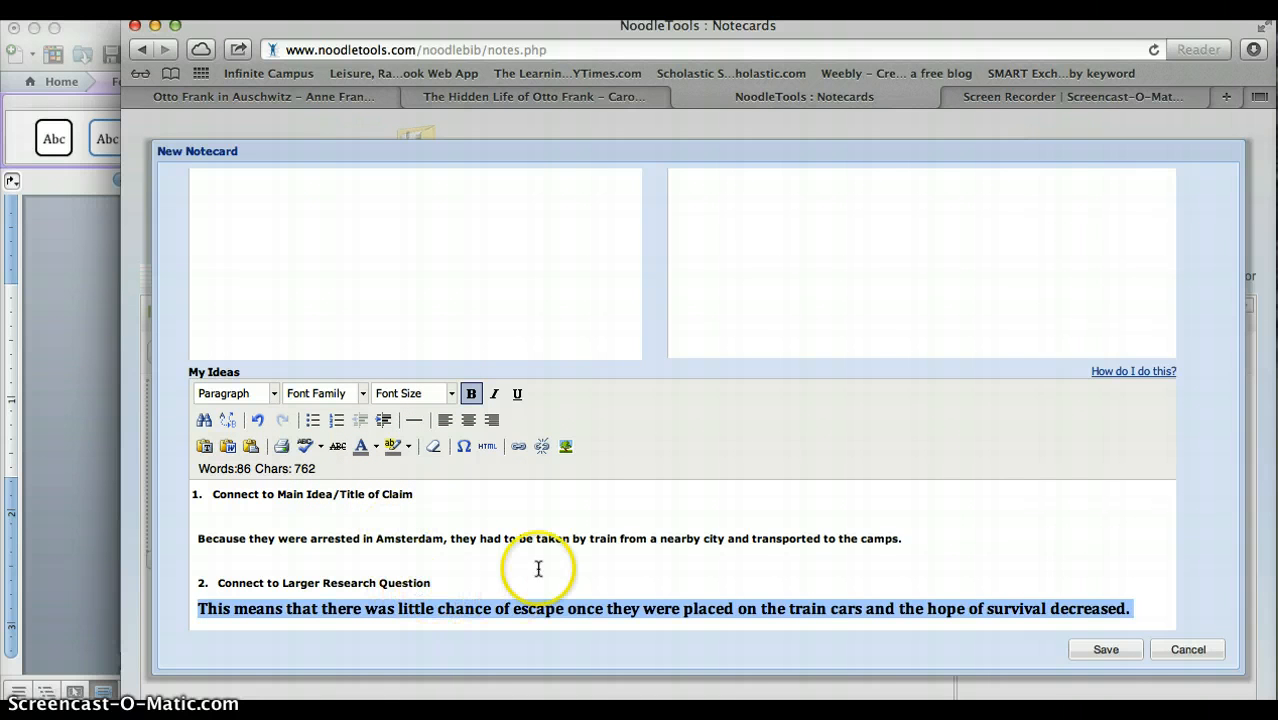
{"action": "left_click", "coordinate": [450, 394]}
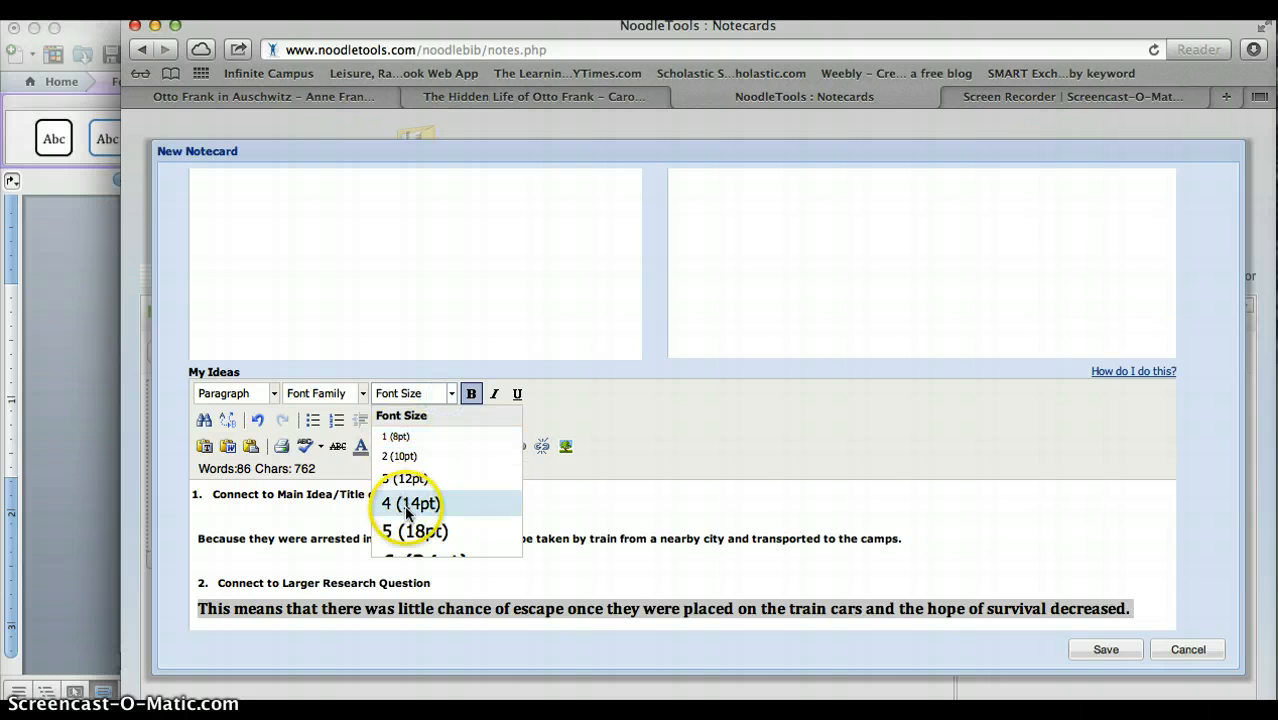
{"action": "left_click", "coordinate": [404, 481]}
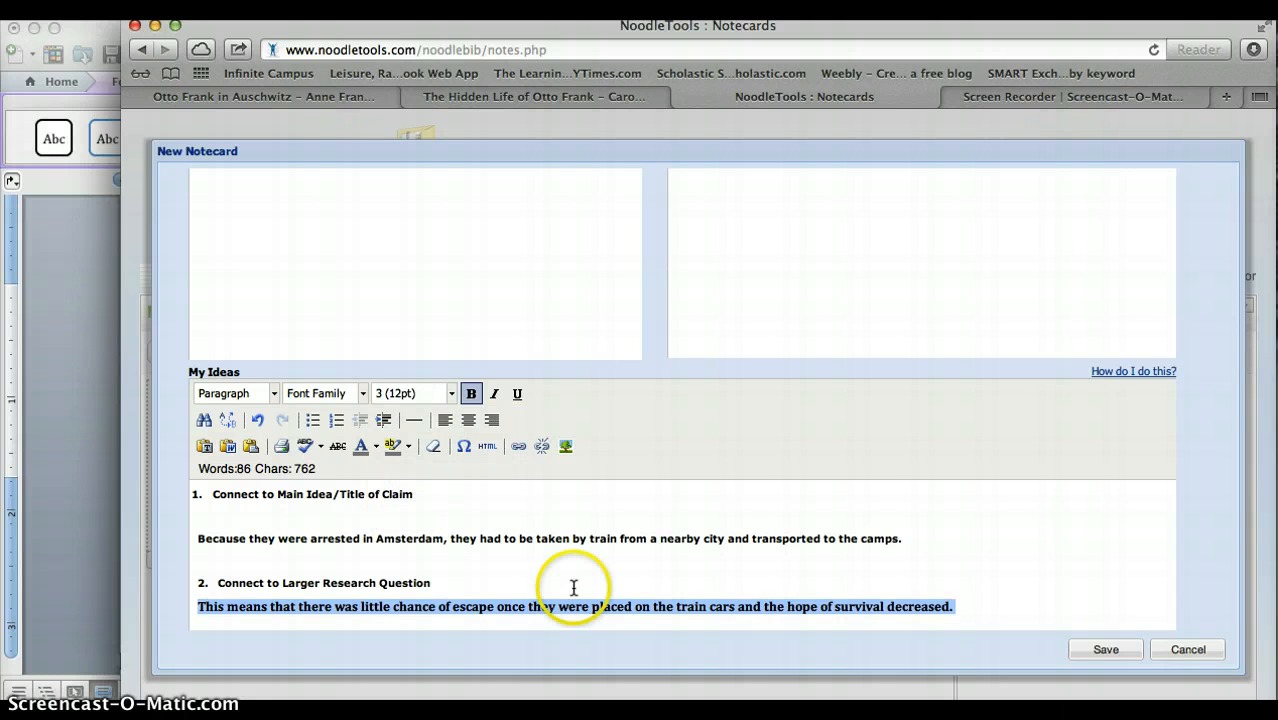
{"action": "left_click", "coordinate": [573, 588]}
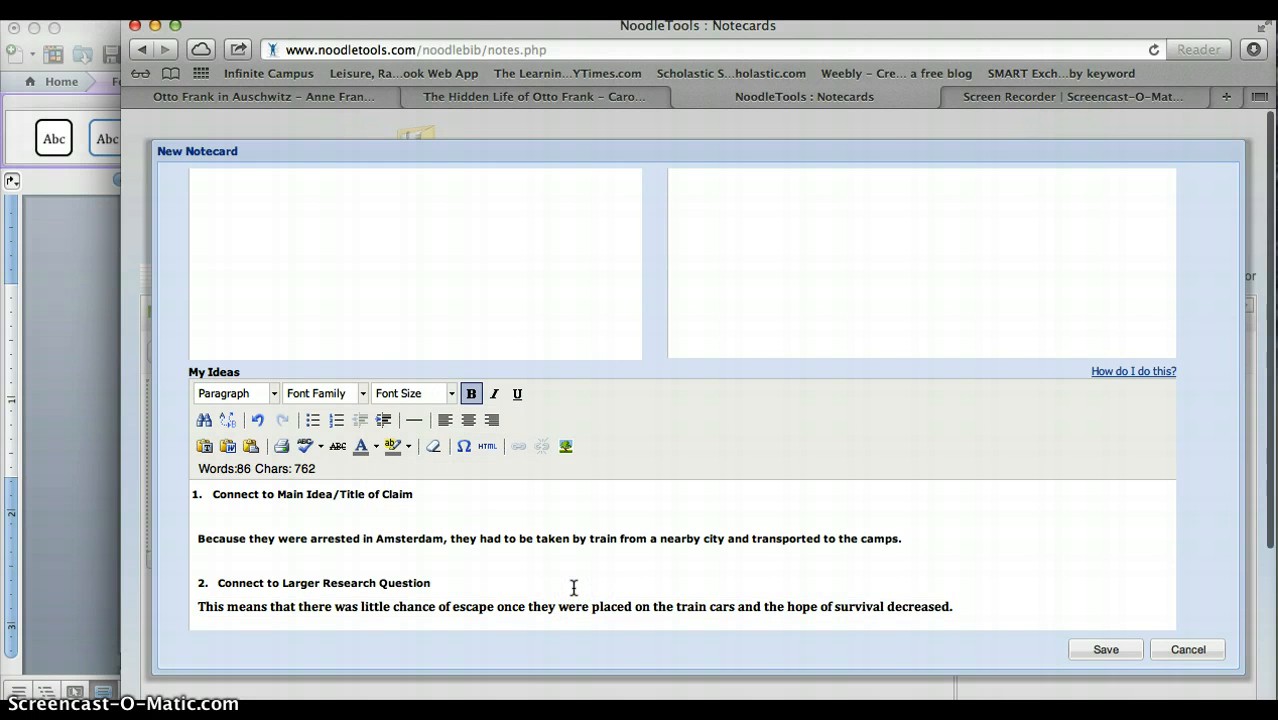
Save the Transportation notecard and move it from the New Notecards holding area onto the middle of the tabletop.
{"action": "scroll", "coordinate": [573, 588], "scroll_direction": "up", "scroll_amount": 10}
{"action": "scroll", "coordinate": [573, 588], "scroll_direction": "up", "scroll_amount": 2}
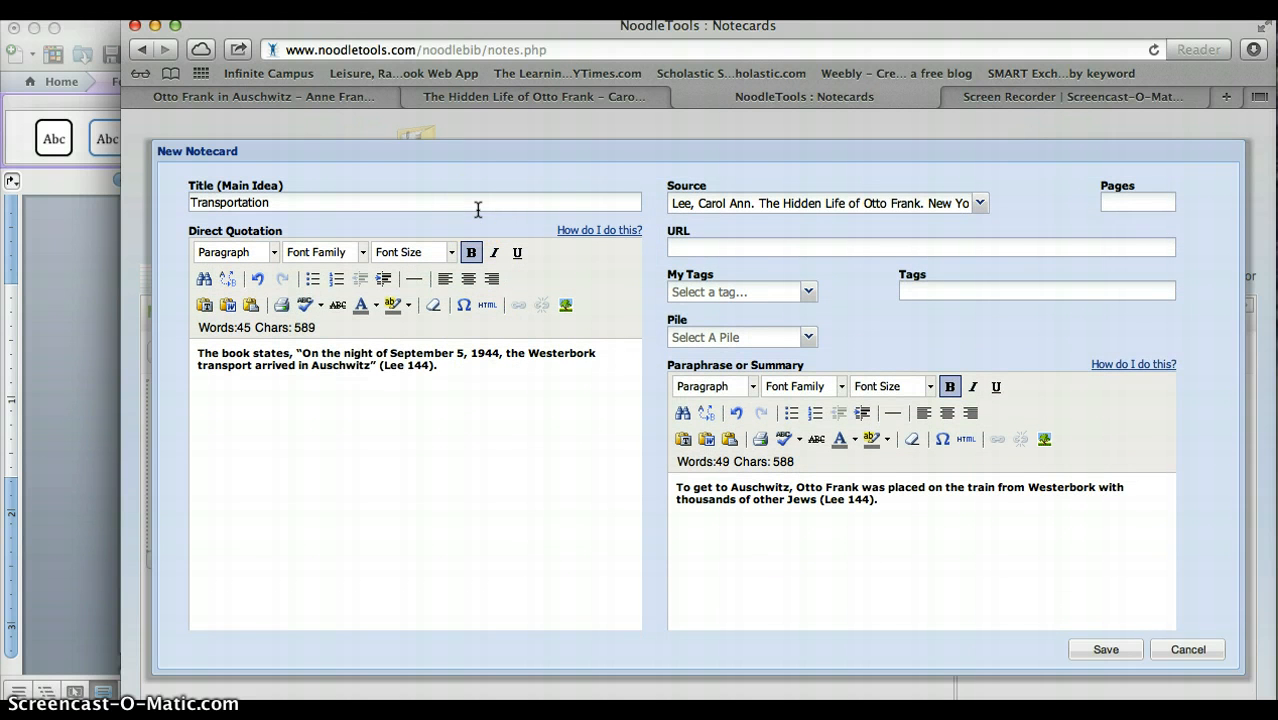
{"action": "left_click", "coordinate": [419, 432]}
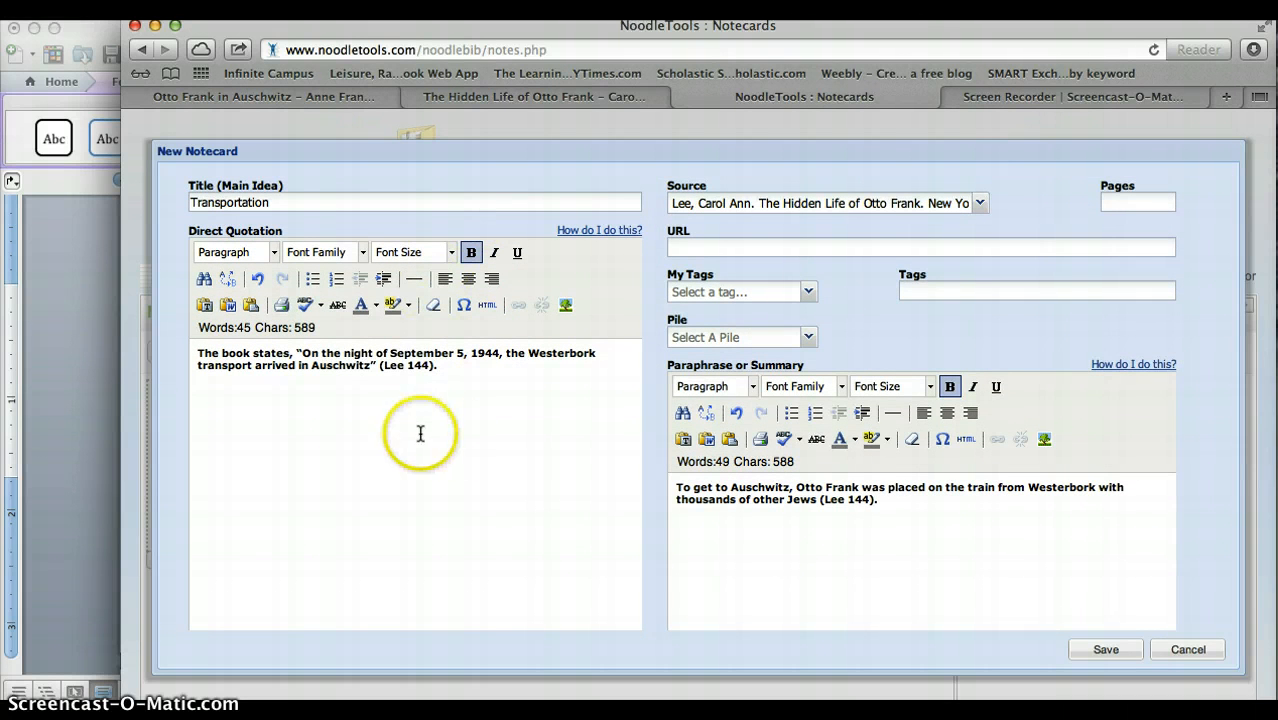
{"action": "scroll", "coordinate": [685, 584], "scroll_direction": "down", "scroll_amount": 10}
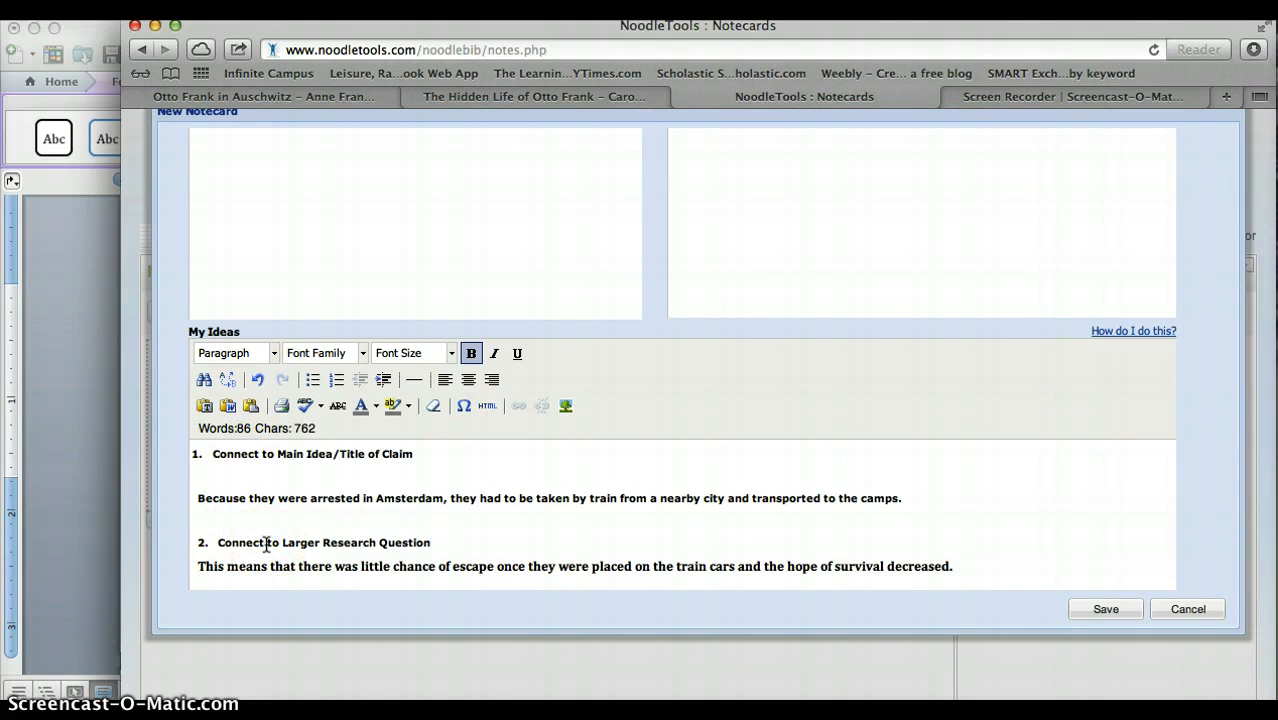
{"action": "left_click", "coordinate": [1096, 609]}
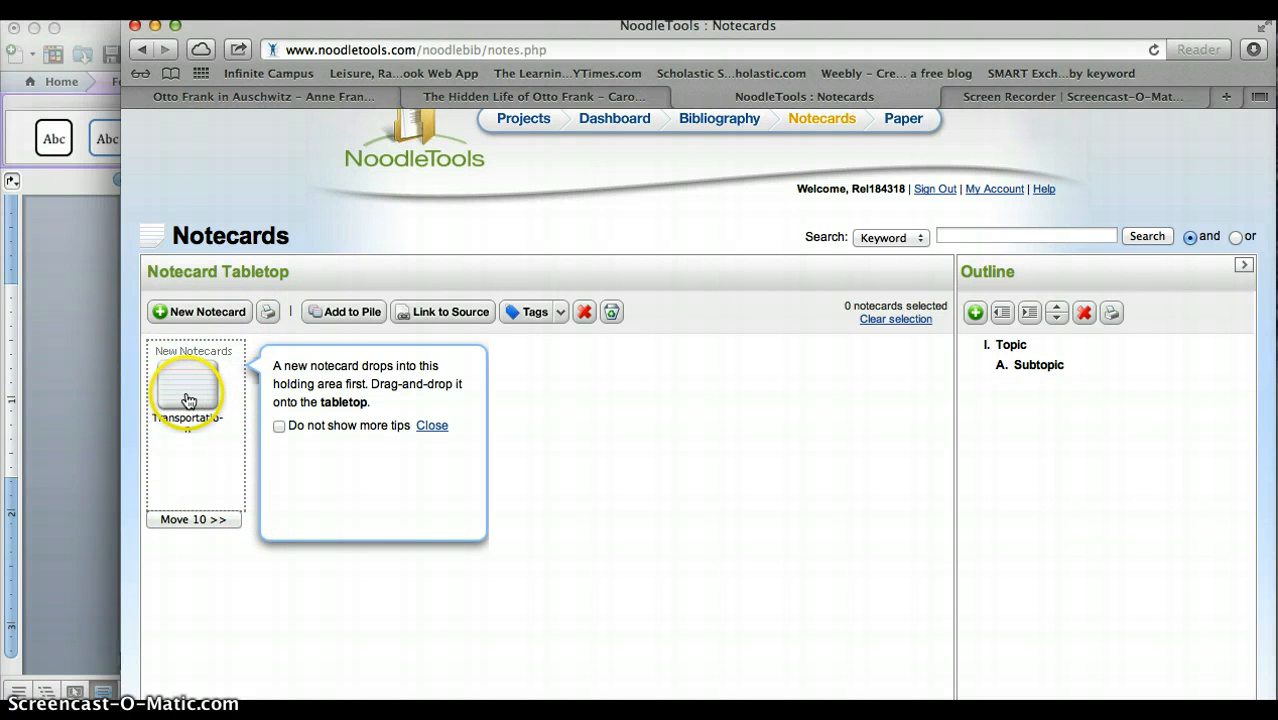
{"action": "left_click_drag", "start_coordinate": [188, 400], "coordinate": [497, 484]}
{"action": "mouse_move", "coordinate": [505, 497]}
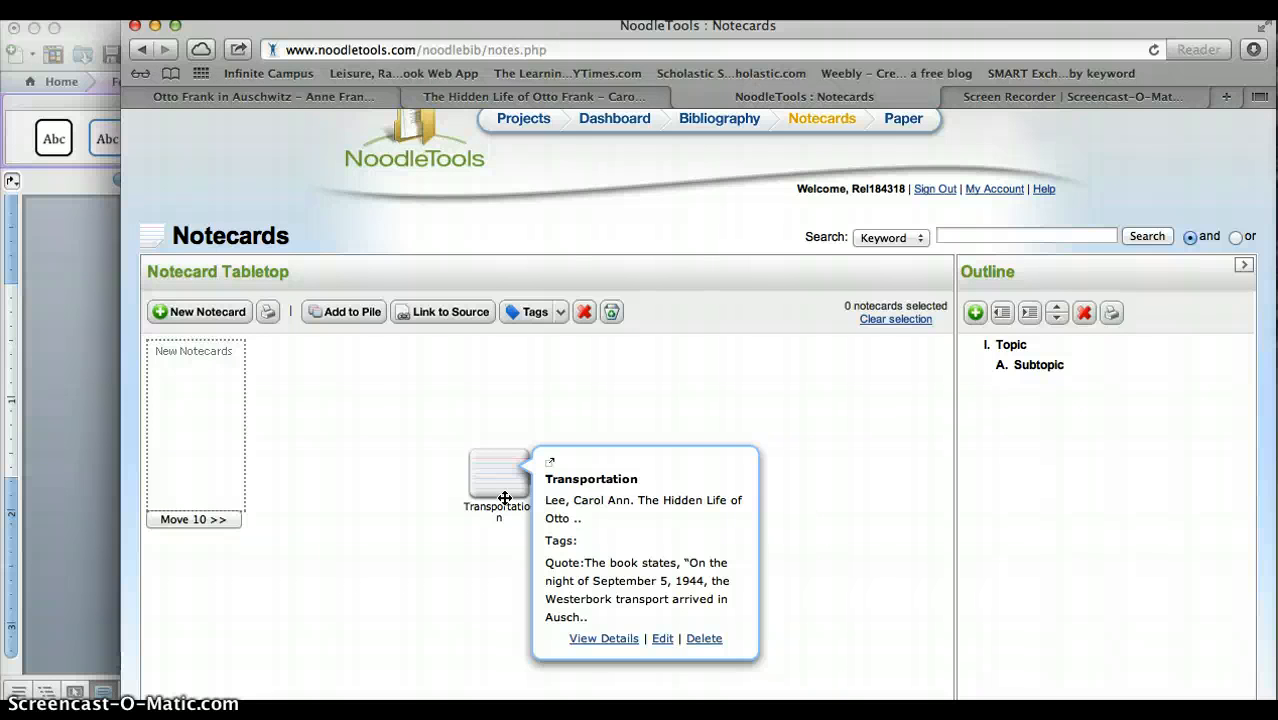
Switch to the "Otto Frank in Auschwitz" page of the Anne Frank Guide and read the interview quotation about surviving Auschwitz.
{"action": "left_click", "coordinate": [321, 99]}
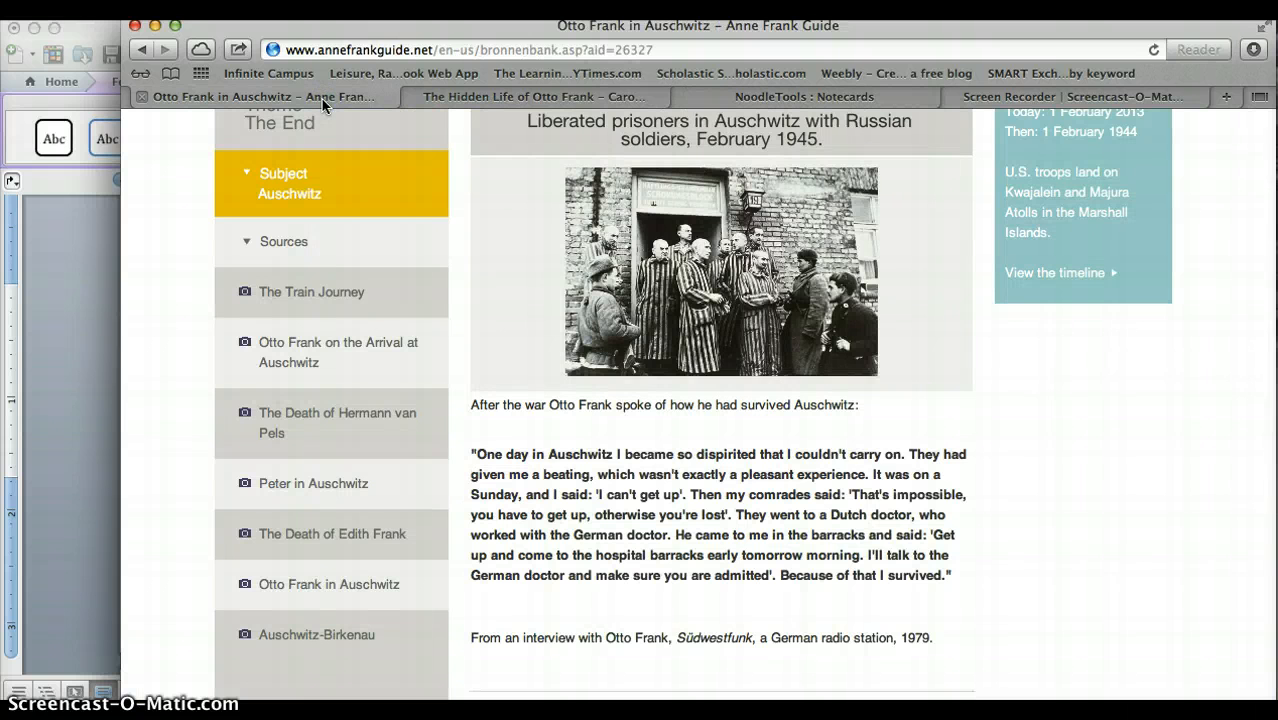
{"action": "scroll", "coordinate": [494, 261], "scroll_direction": "up", "scroll_amount": 3}
{"action": "scroll", "coordinate": [494, 261], "scroll_direction": "up", "scroll_amount": 1}
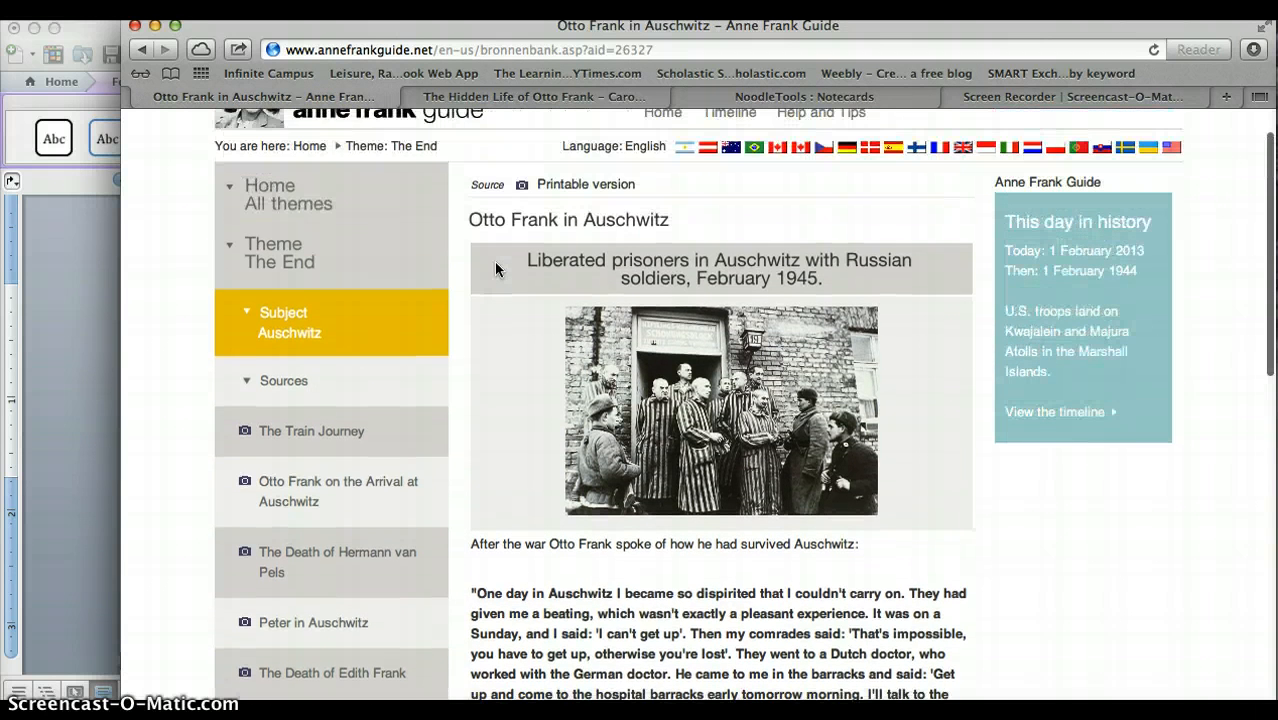
{"action": "scroll", "coordinate": [494, 261], "scroll_direction": "down", "scroll_amount": 1}
{"action": "scroll", "coordinate": [495, 265], "scroll_direction": "down", "scroll_amount": 5}
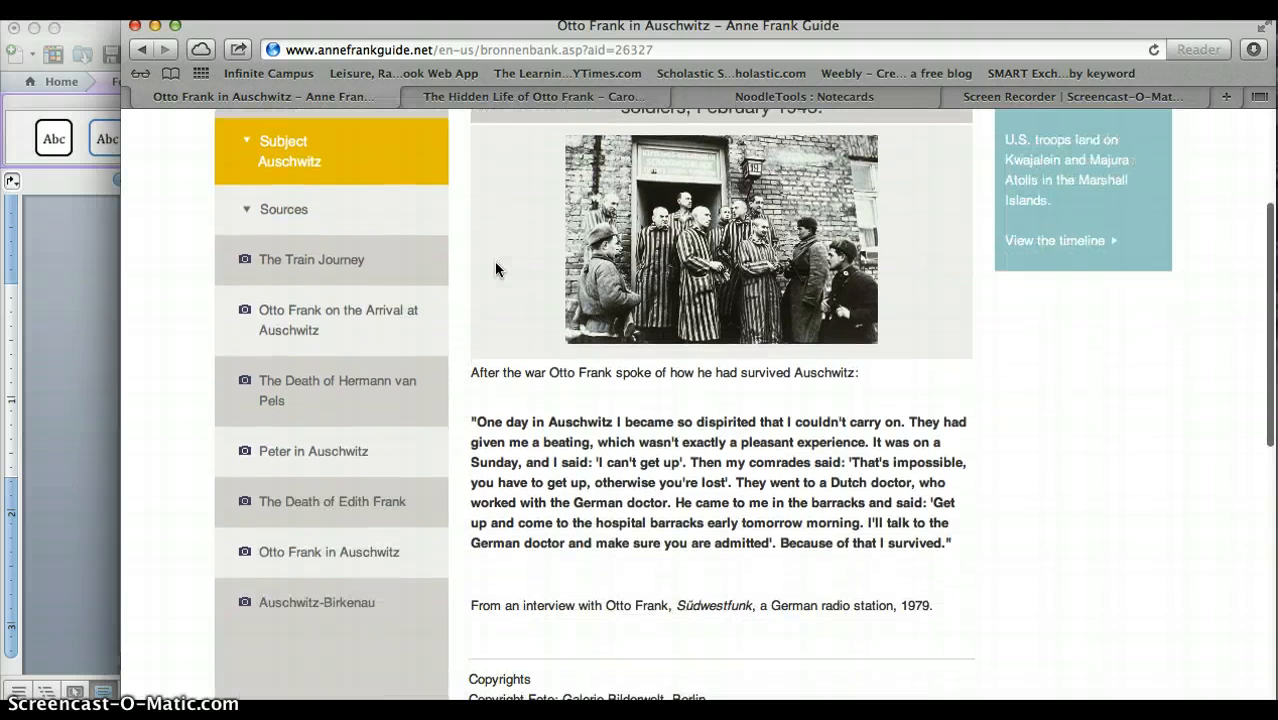
{"action": "scroll", "coordinate": [494, 261], "scroll_direction": "down", "scroll_amount": 1}
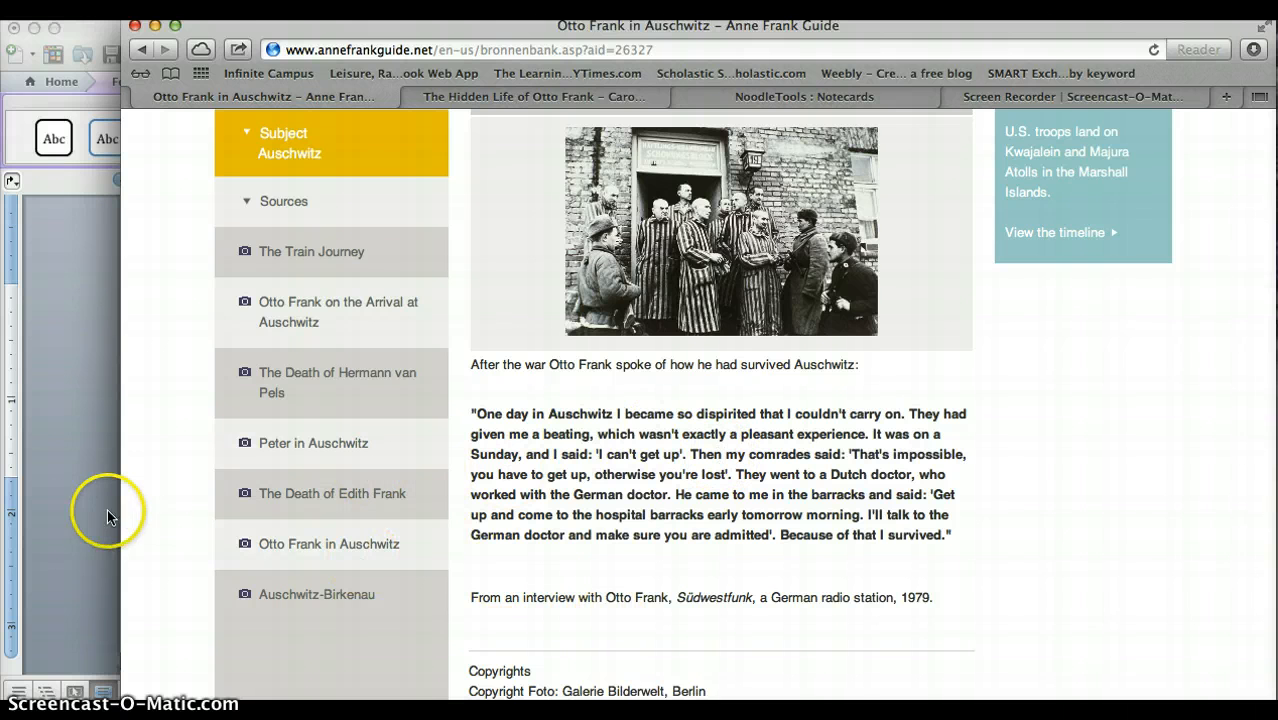
Minimize the Word files CEE graphic organizer for notetaking, Research Steps and CEE step down oragnizer, and bring up the research categories list in Document5.
{"action": "left_click", "coordinate": [82, 501]}
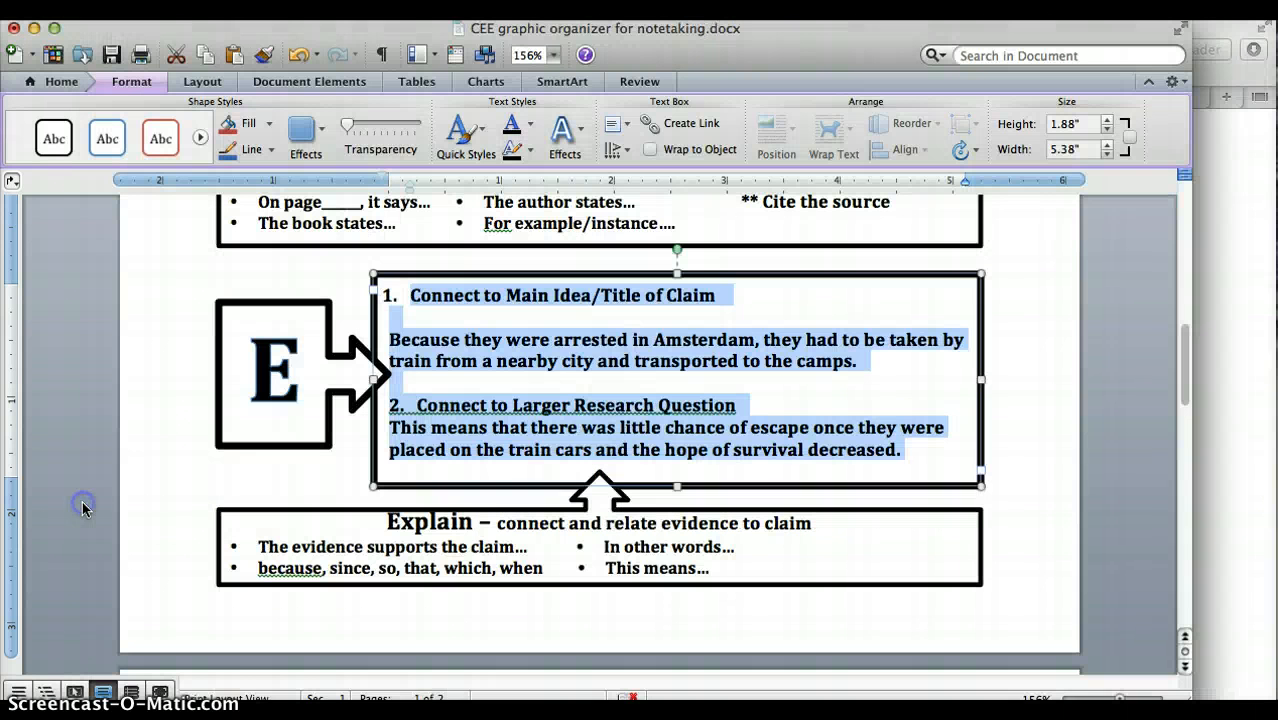
{"action": "left_click", "coordinate": [35, 35]}
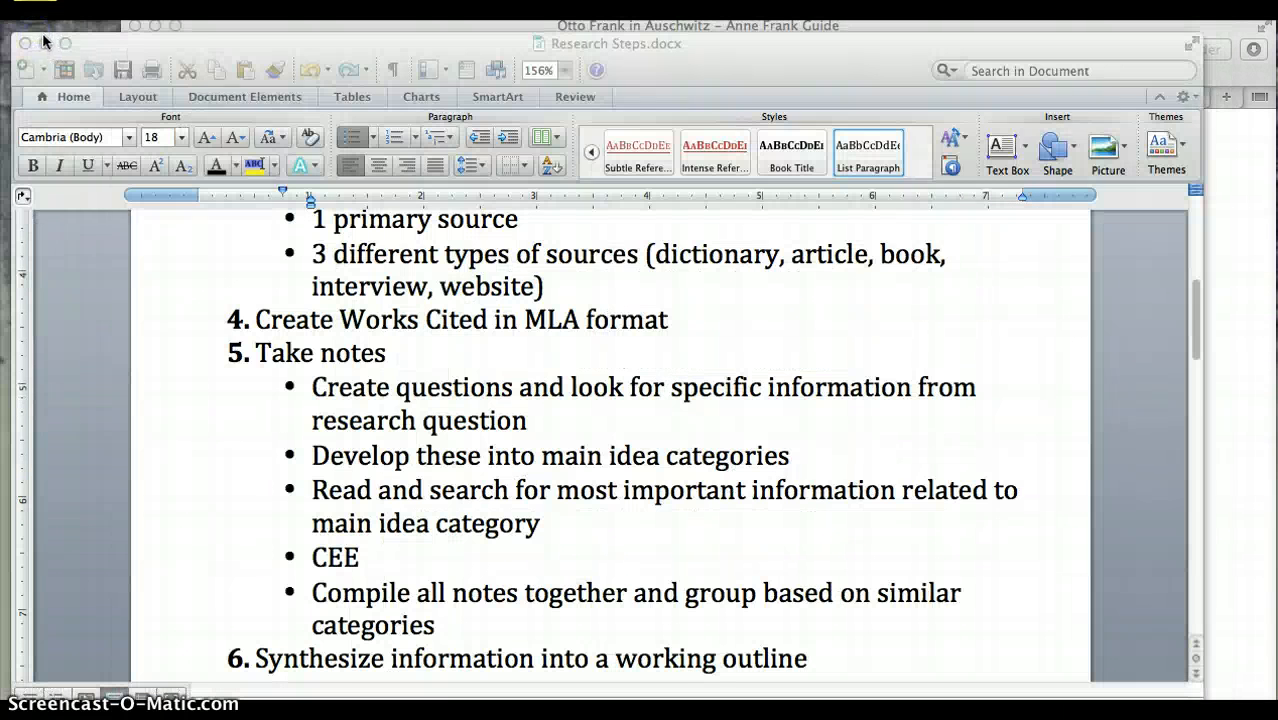
{"action": "left_click", "coordinate": [43, 42]}
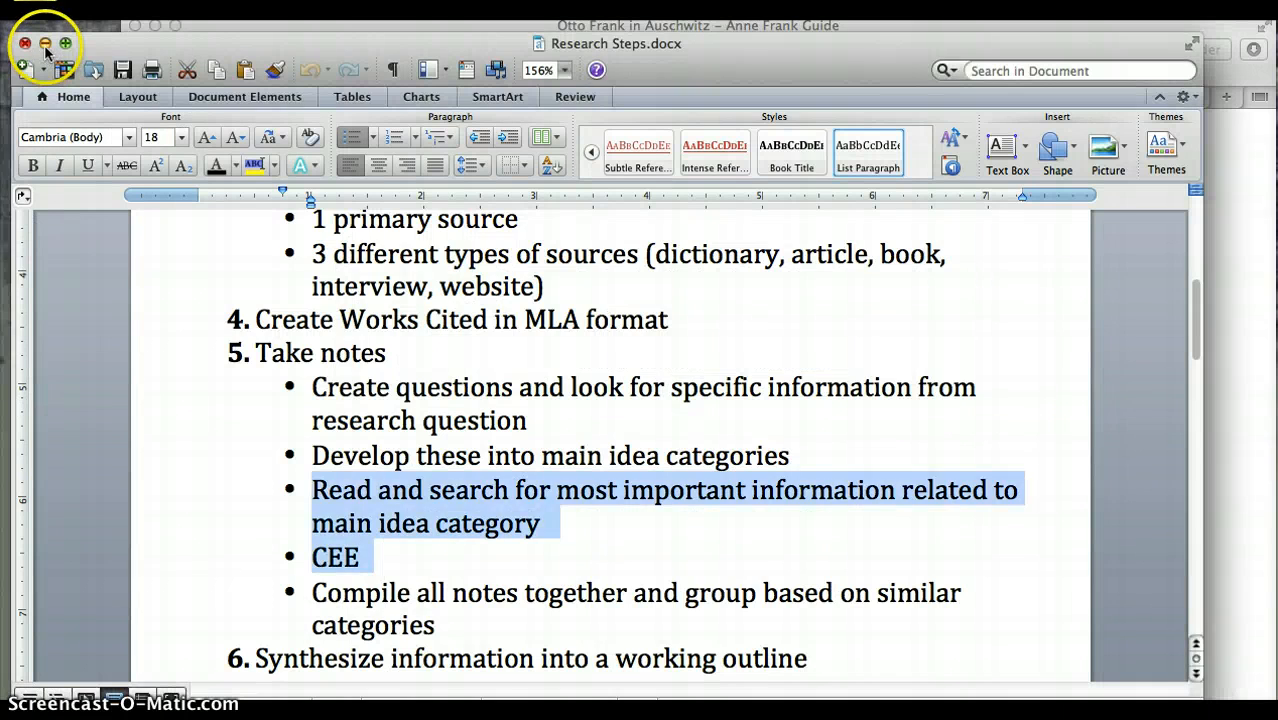
{"action": "left_click", "coordinate": [45, 45]}
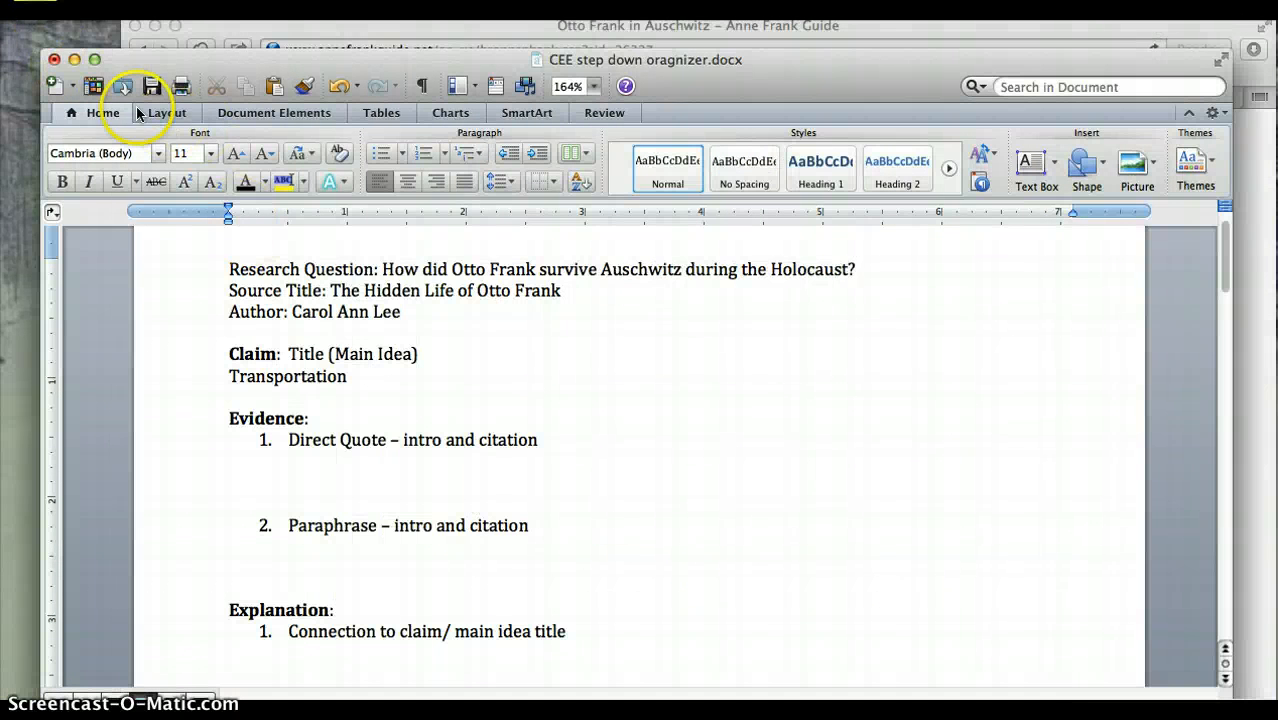
{"action": "left_click", "coordinate": [74, 59]}
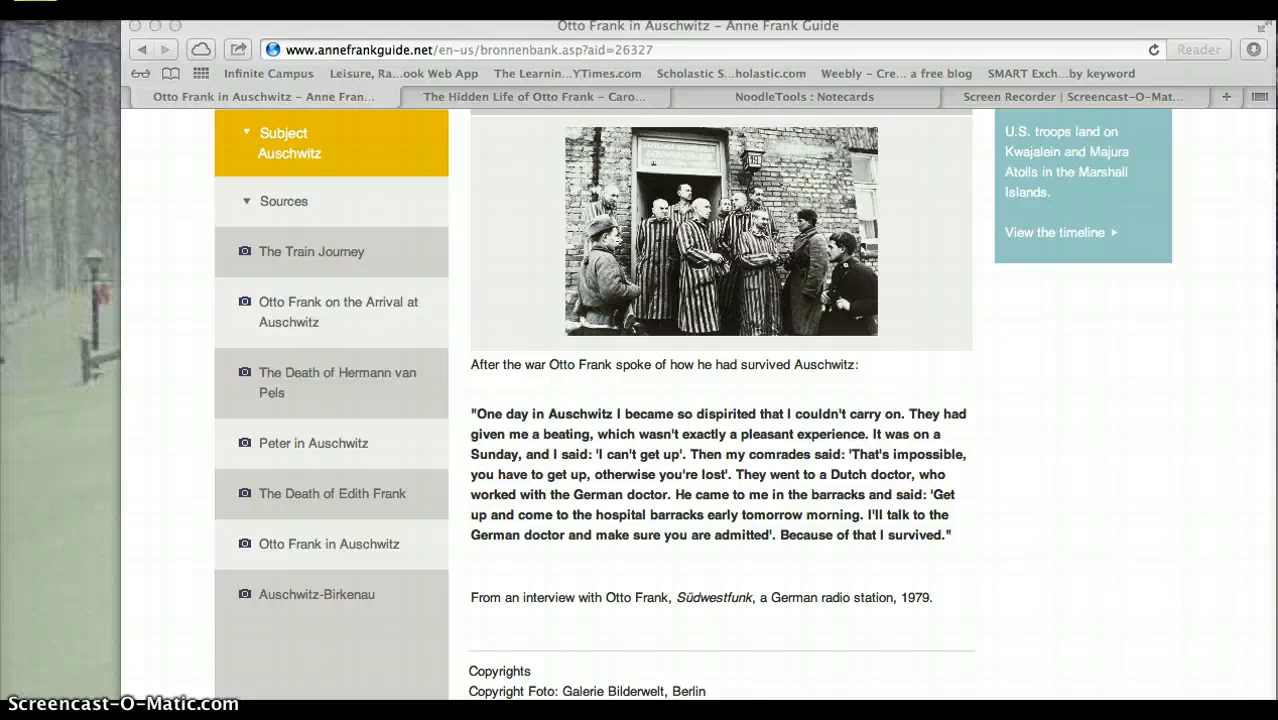
{"action": "left_click", "coordinate": [956, 686]}
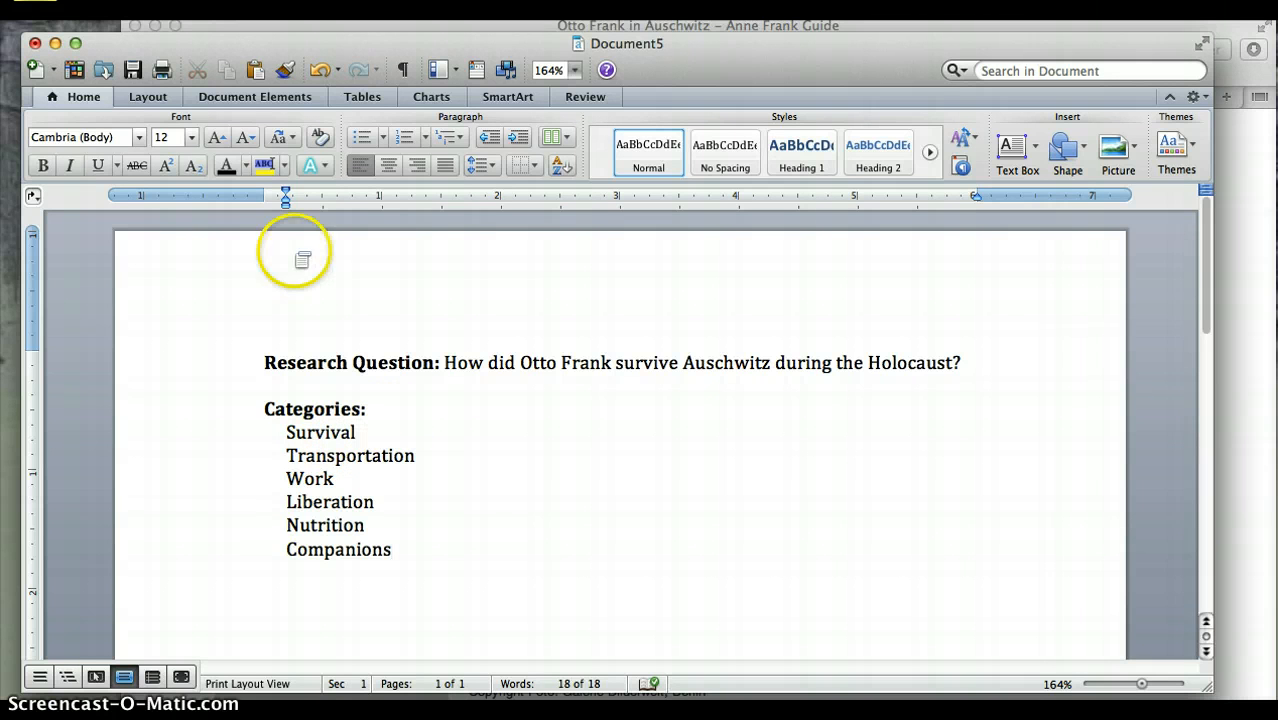
Return to the NoodleTools notecard tabletop and start a new notecard titled "Survival".
{"action": "left_click", "coordinate": [1221, 224]}
{"action": "left_click", "coordinate": [728, 92]}
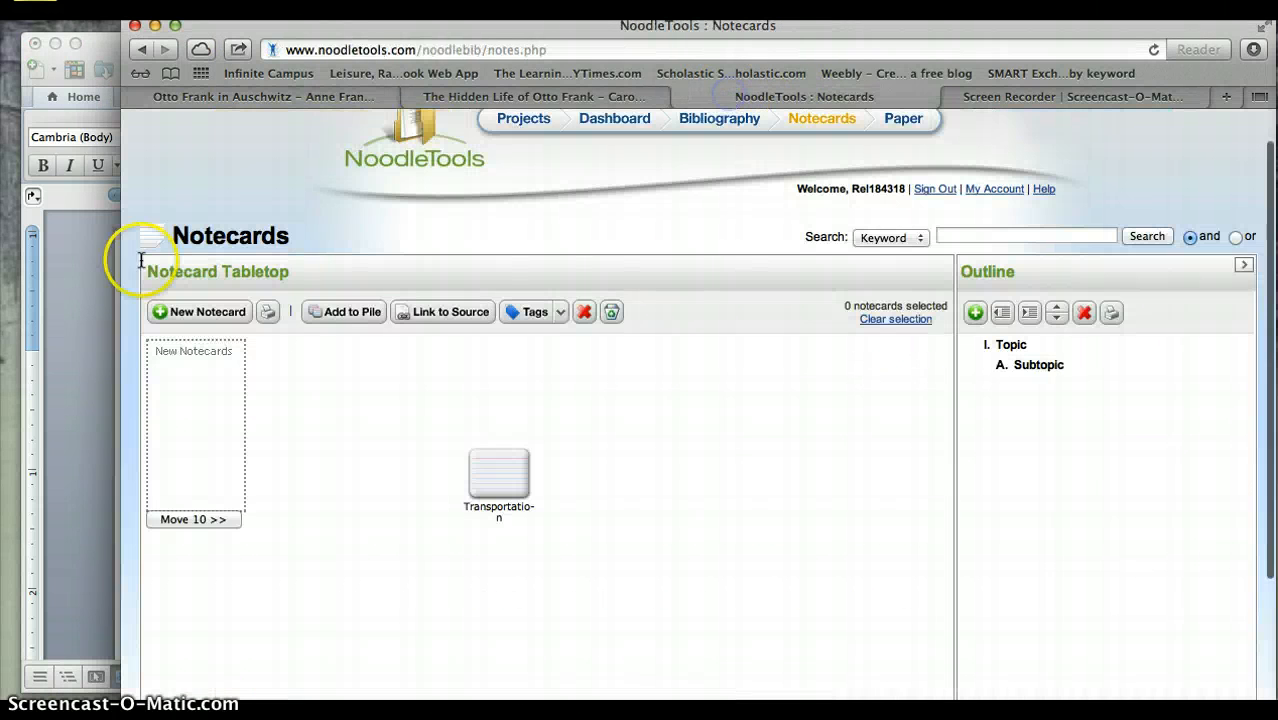
{"action": "left_click", "coordinate": [216, 314]}
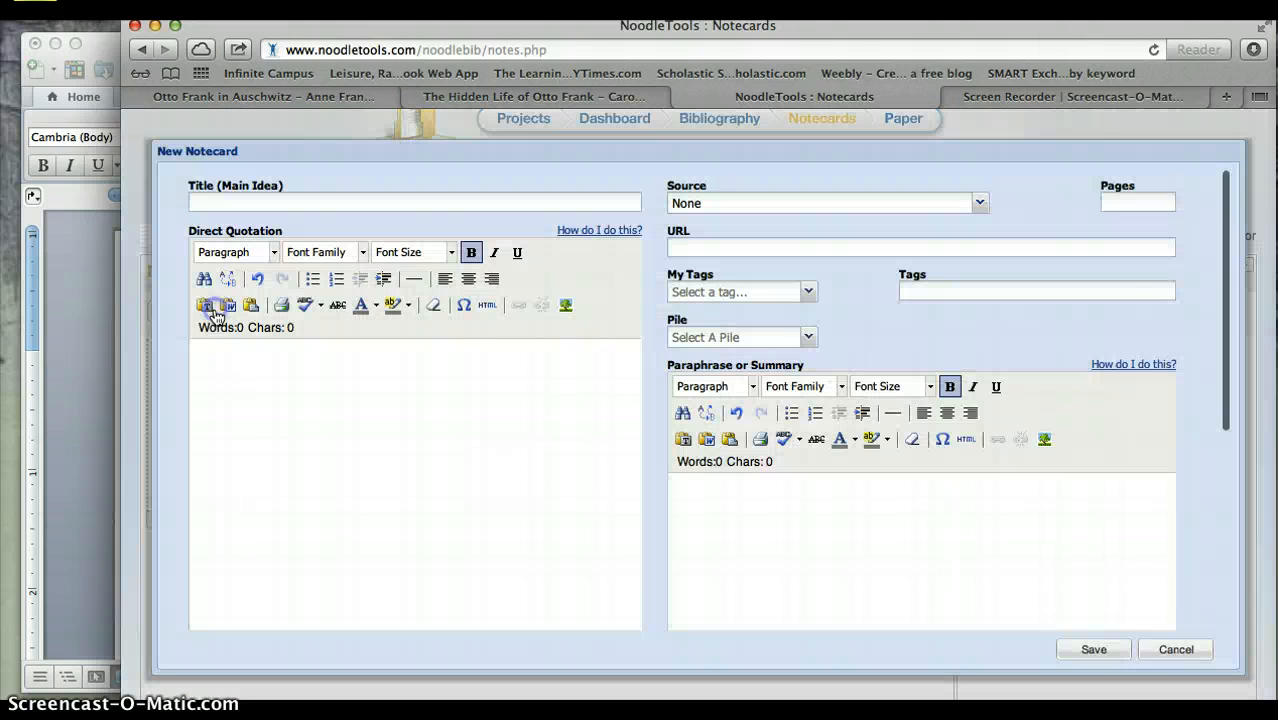
{"action": "left_click", "coordinate": [256, 205]}
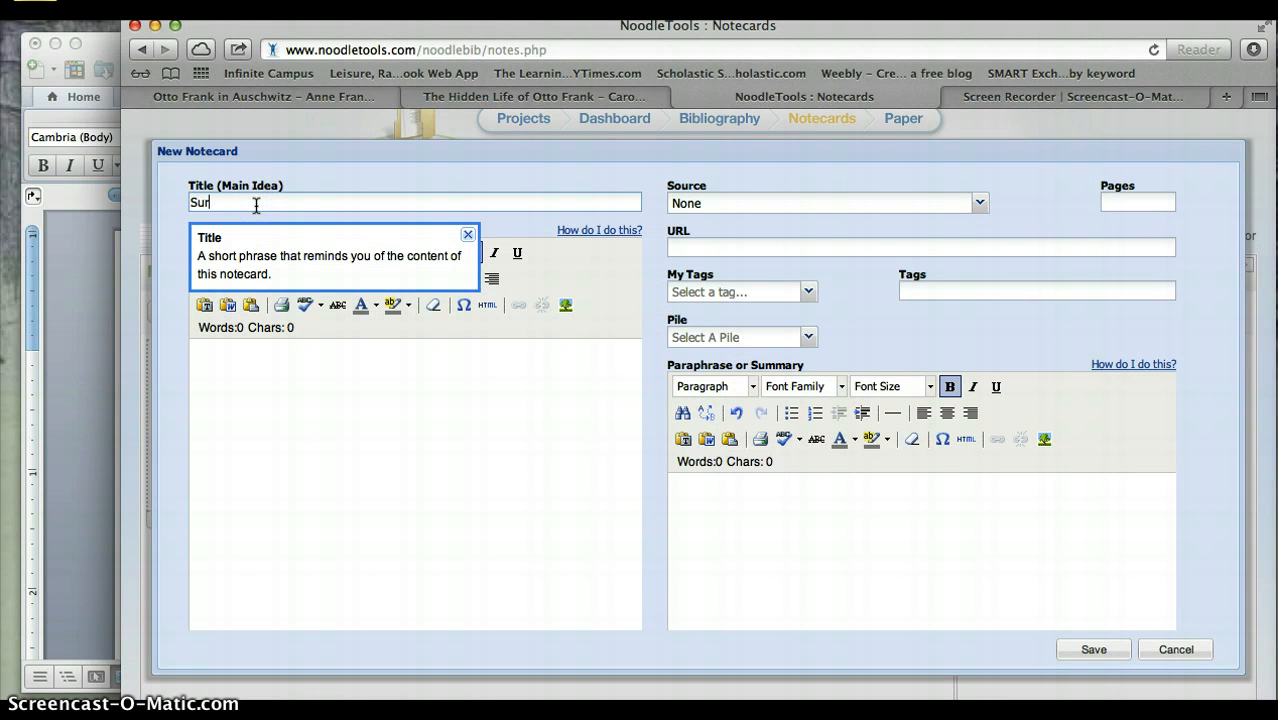
Copy the sentence "Because of that I survived." from the Anne Frank Guide page into the Survival notecard's Direct Quotation.
{"action": "left_click", "coordinate": [241, 96]}
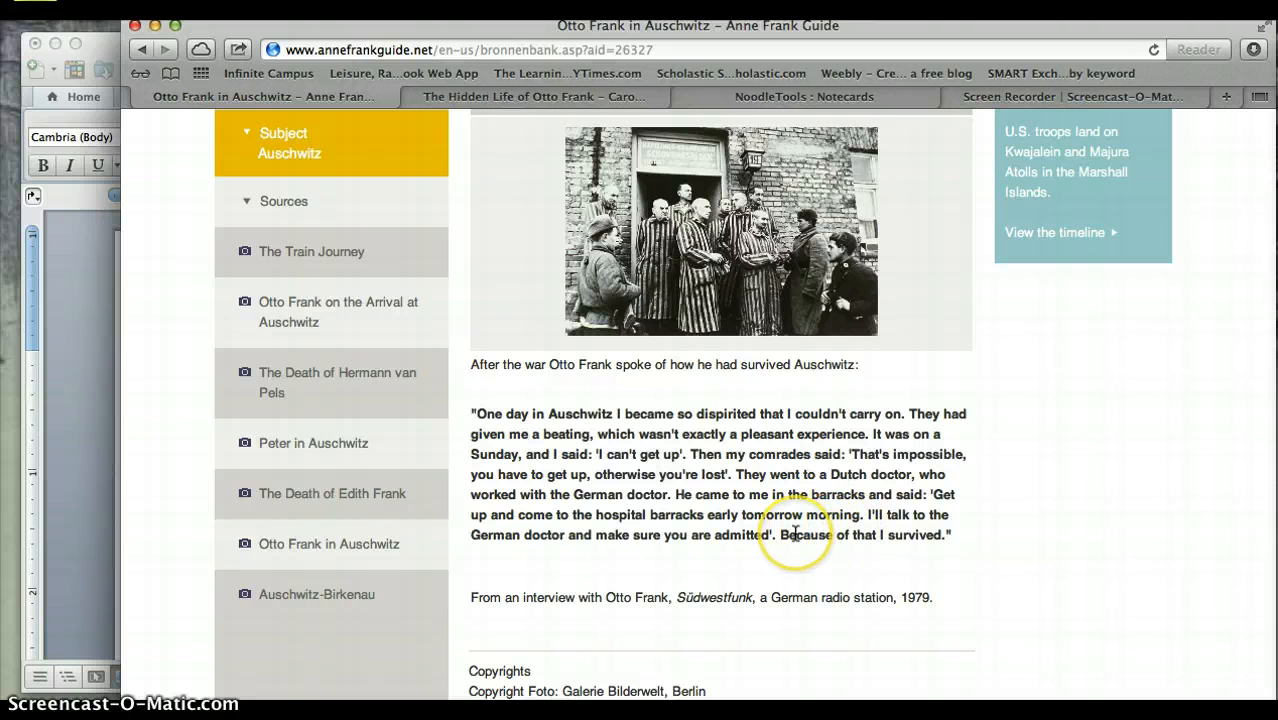
{"action": "left_click_drag", "start_coordinate": [781, 535], "coordinate": [953, 538]}
{"action": "key", "text": "super+c"}
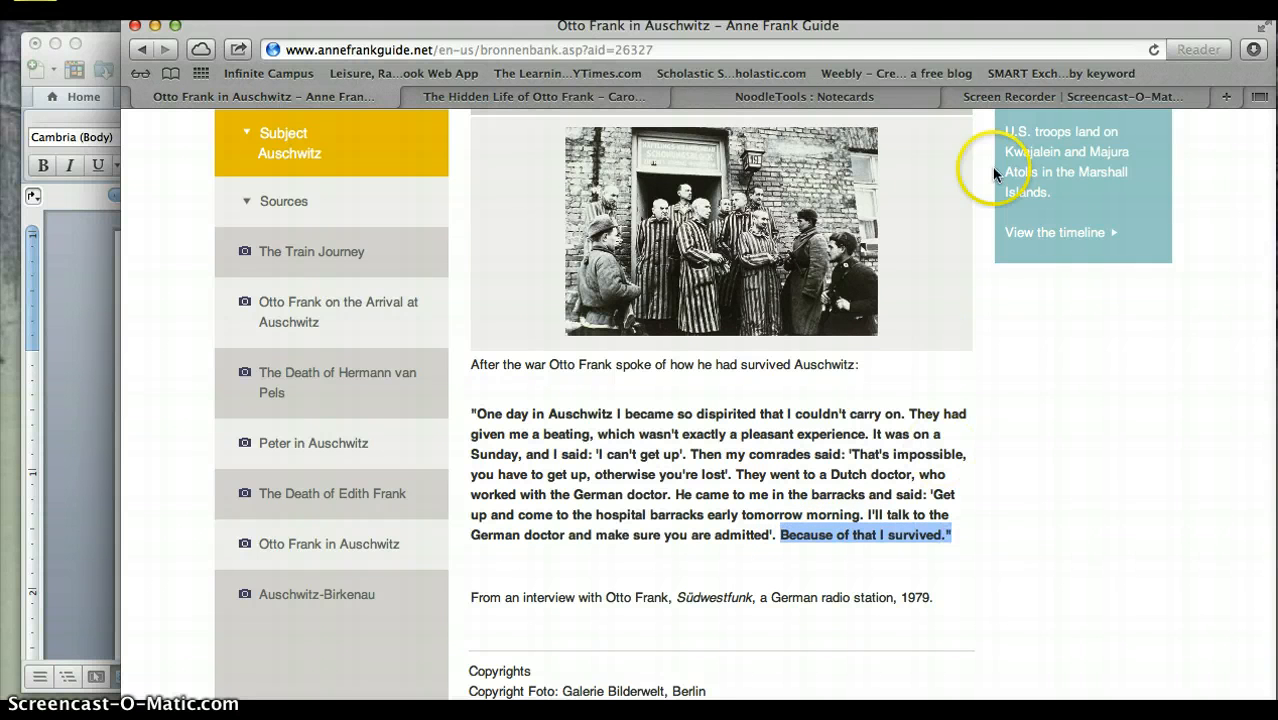
{"action": "left_click", "coordinate": [871, 97]}
{"action": "left_click", "coordinate": [526, 422]}
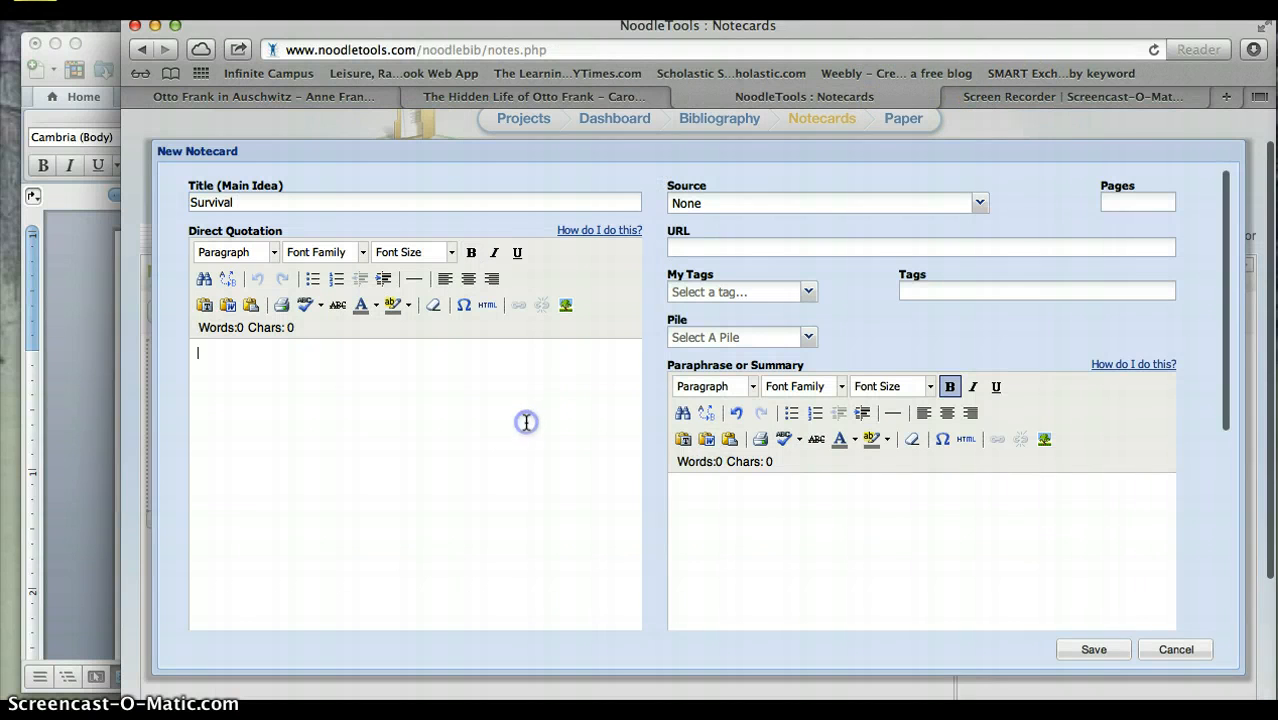
{"action": "key", "text": "super+v"}
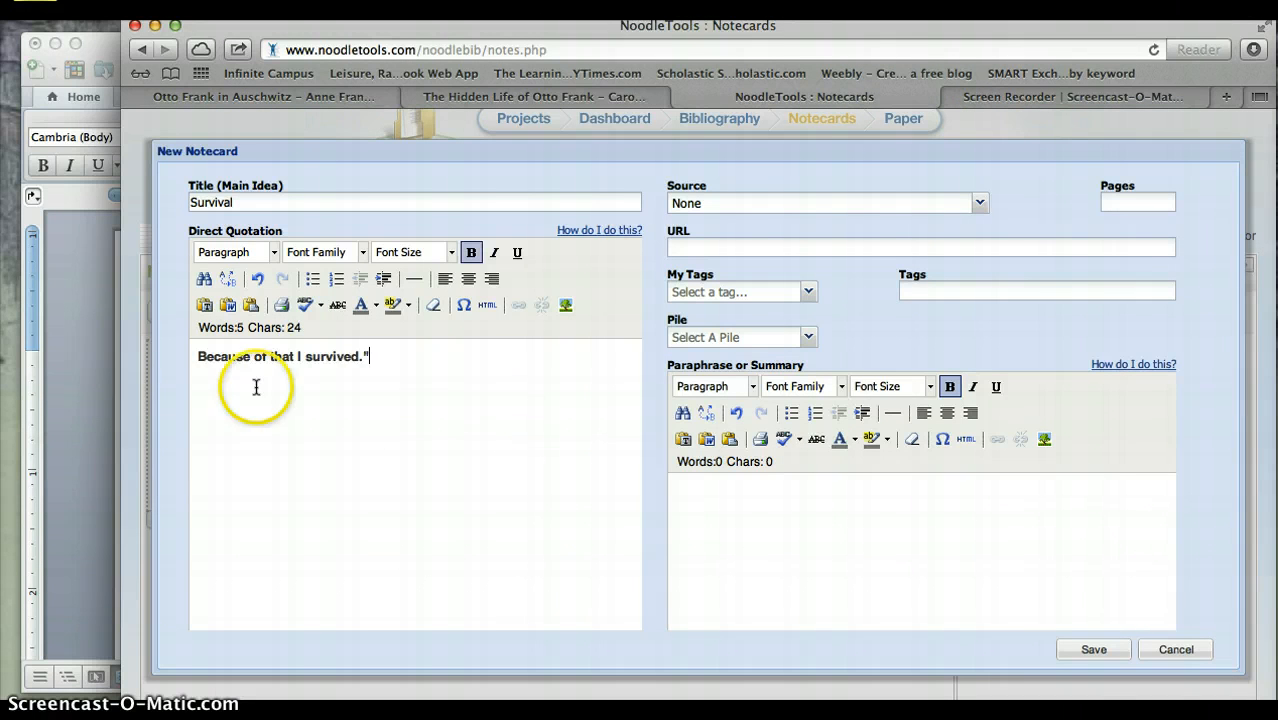
Add a lead-in starting with "In the text" before "Because of that I survived." in the direct quotation.
{"action": "left_click", "coordinate": [196, 357]}
{"action": "type", "text": "In the "}
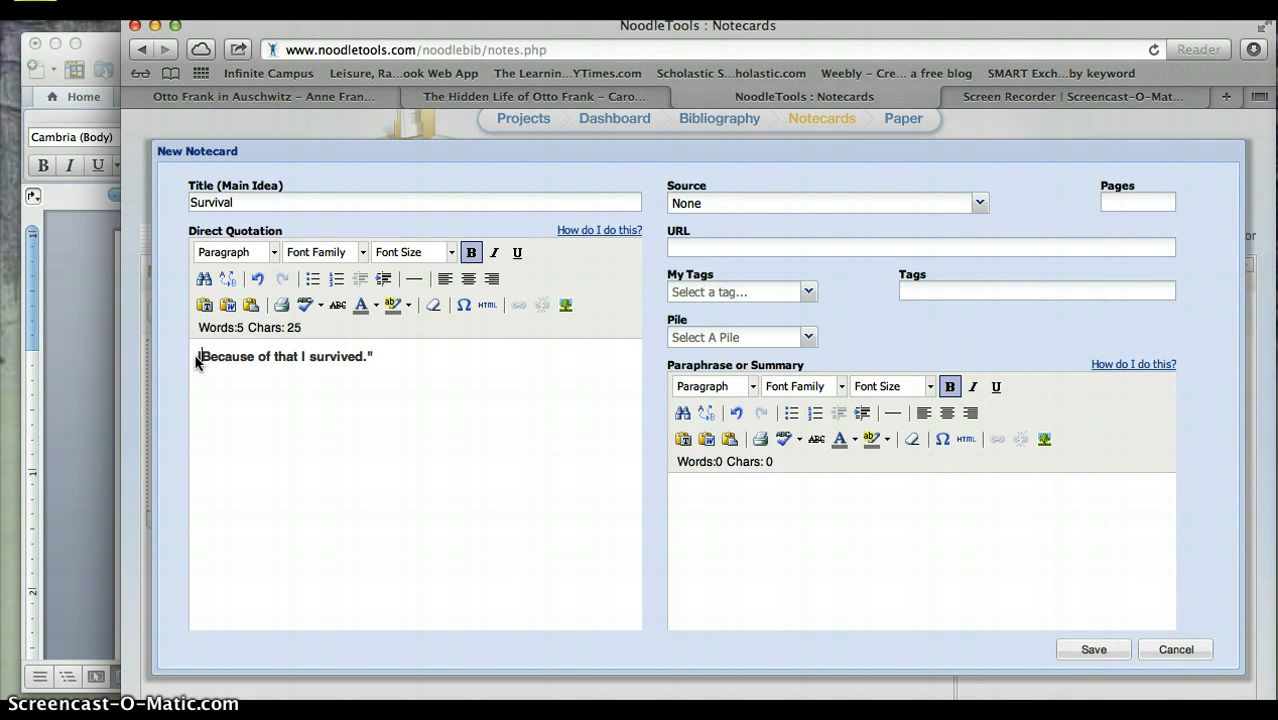
{"action": "type", "text": "te"}
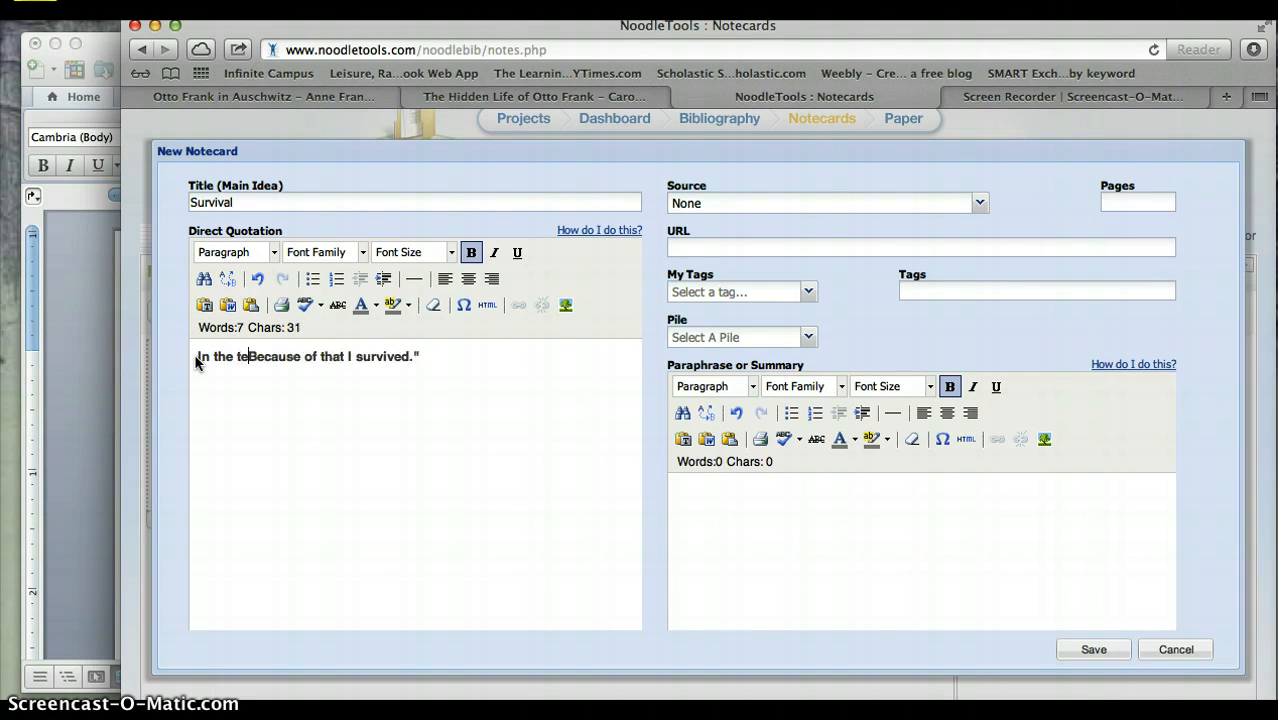
{"action": "type", "text": "xt"}
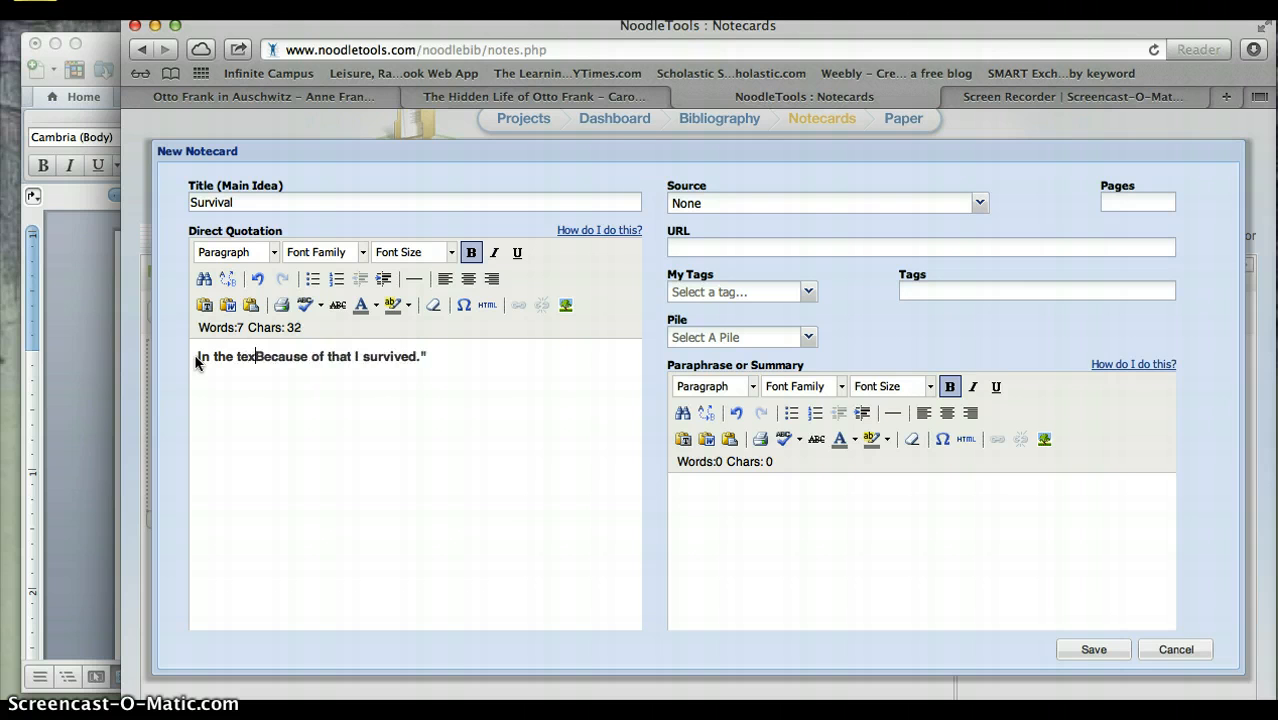